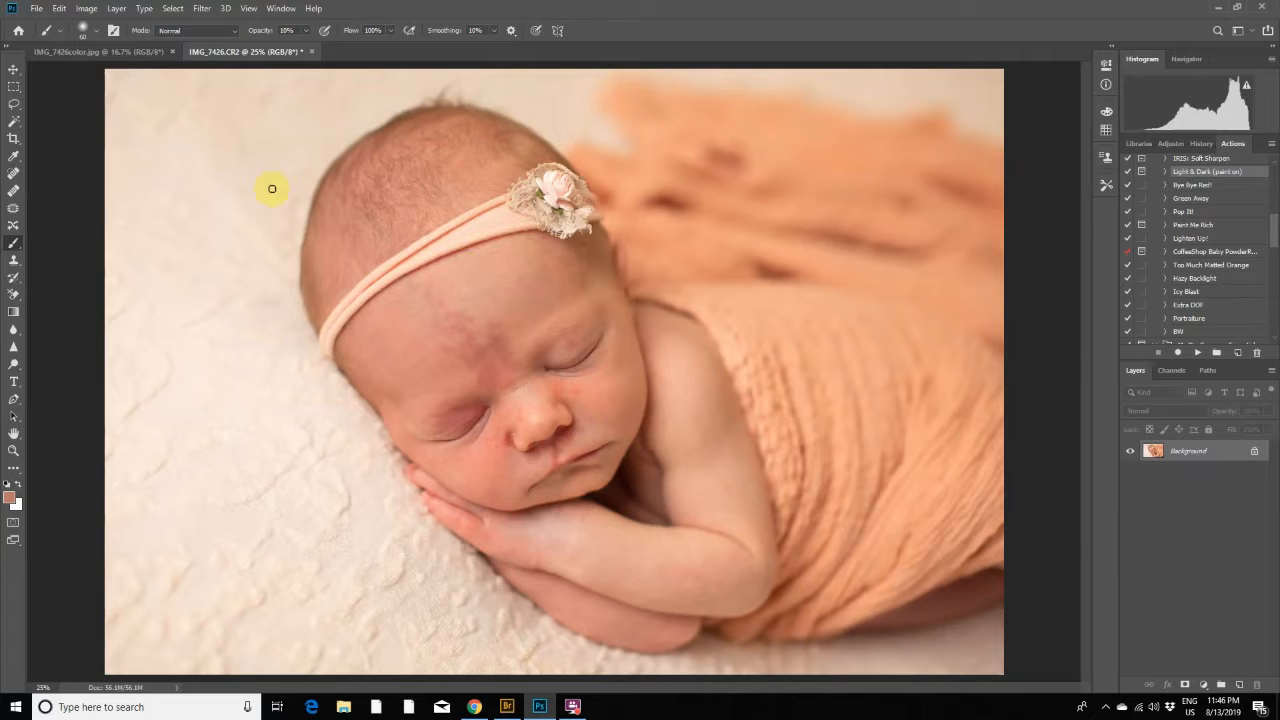
- Compare the finished IMG_7426color.jpg with the unedited IMG_7426.CR2 by switching between the two open documents
click(136, 53)
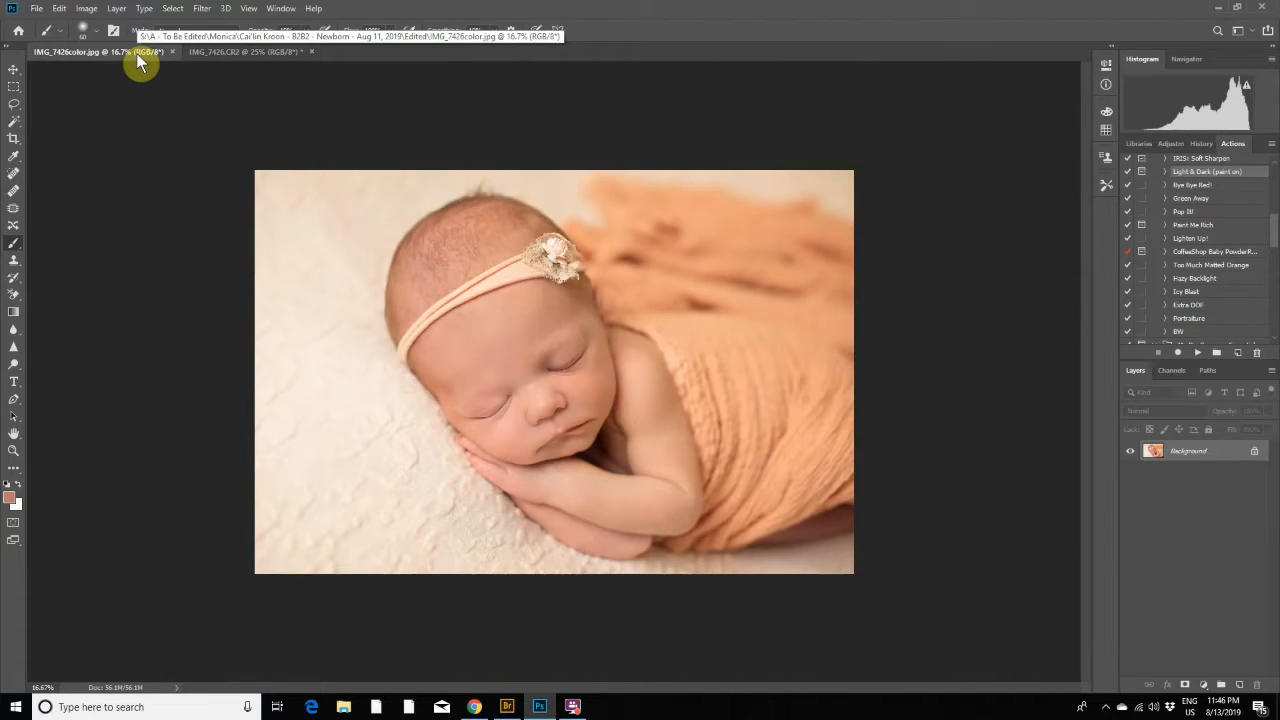
click(248, 53)
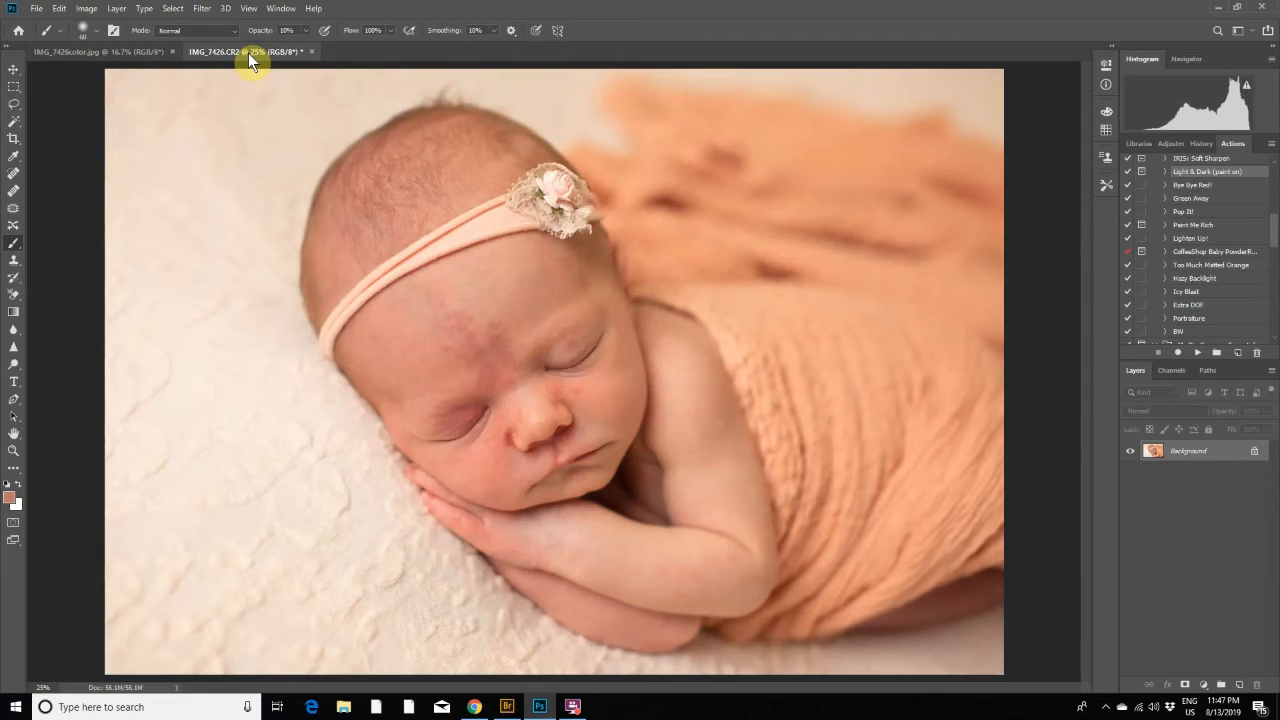
click(141, 58)
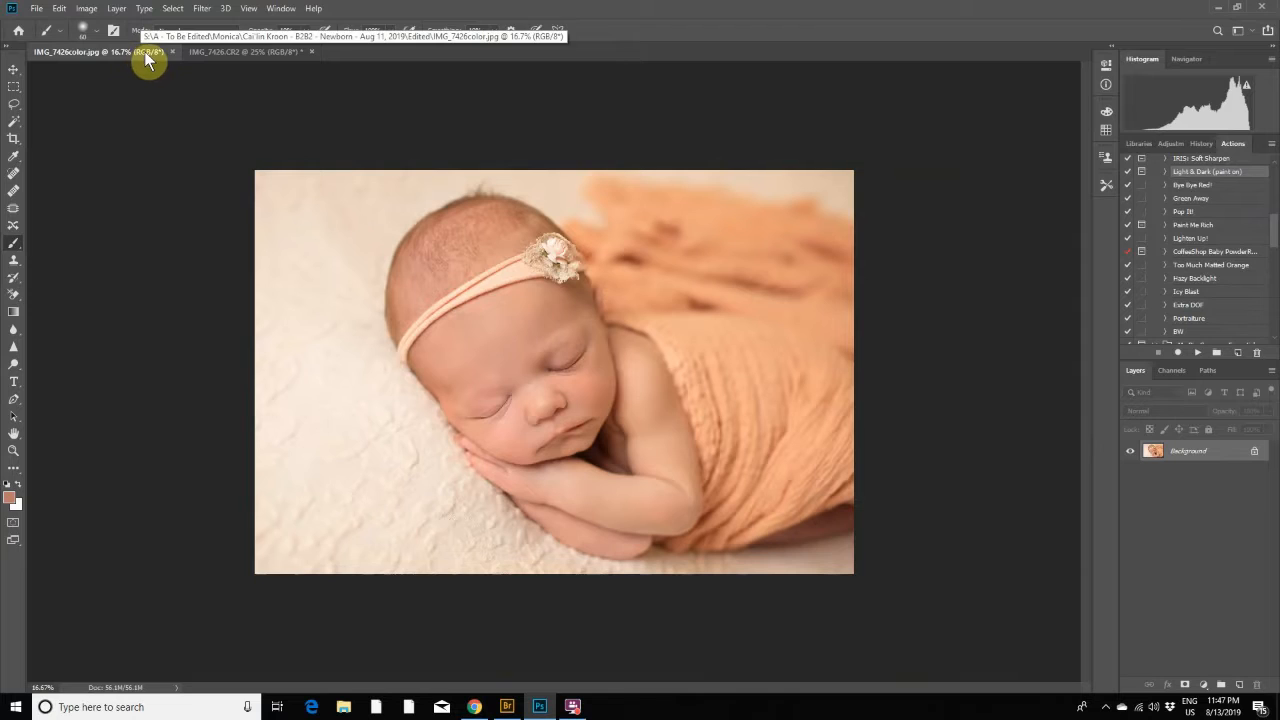
click(224, 55)
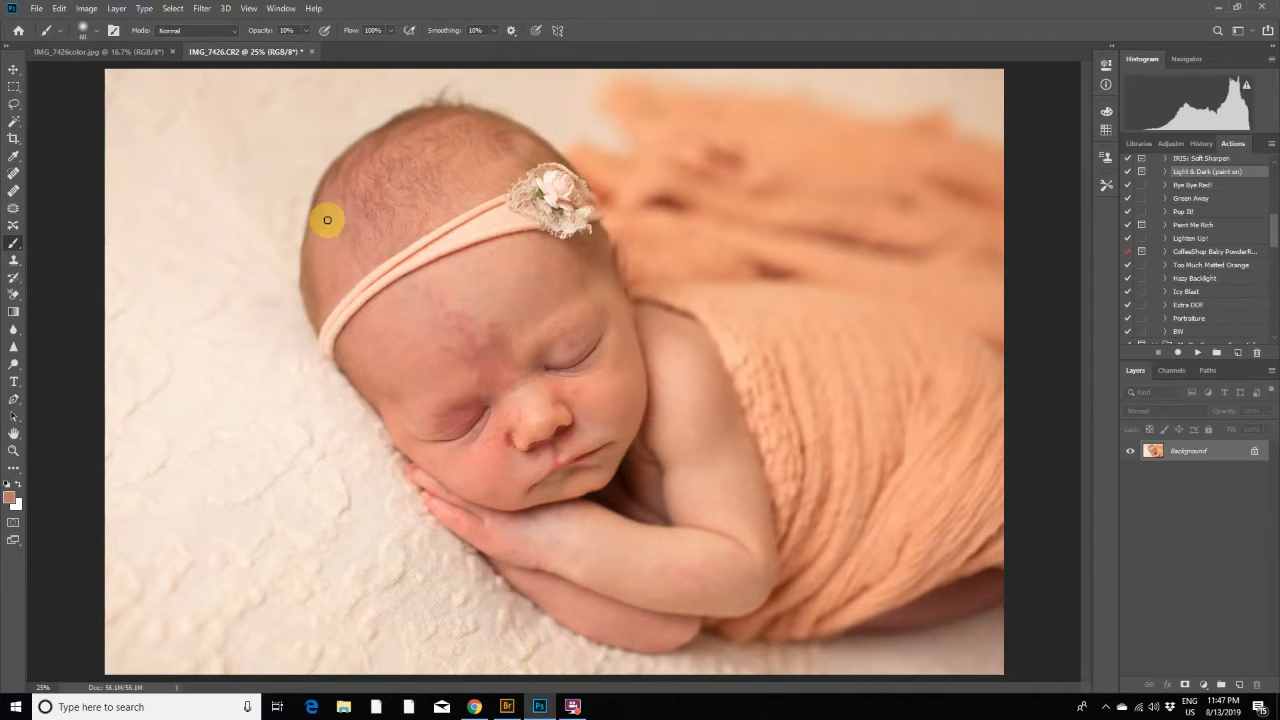
- Duplicate the Background layer of IMG_7426.CR2 as Background copy
click(116, 9)
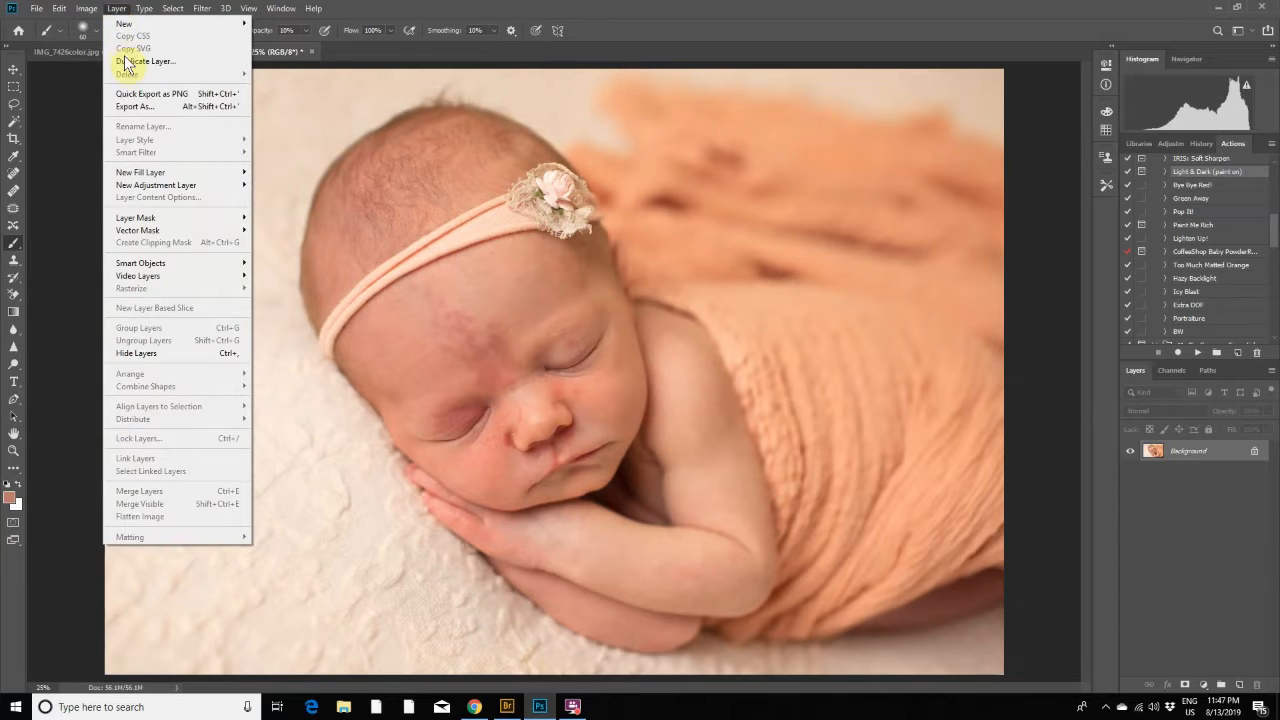
click(126, 62)
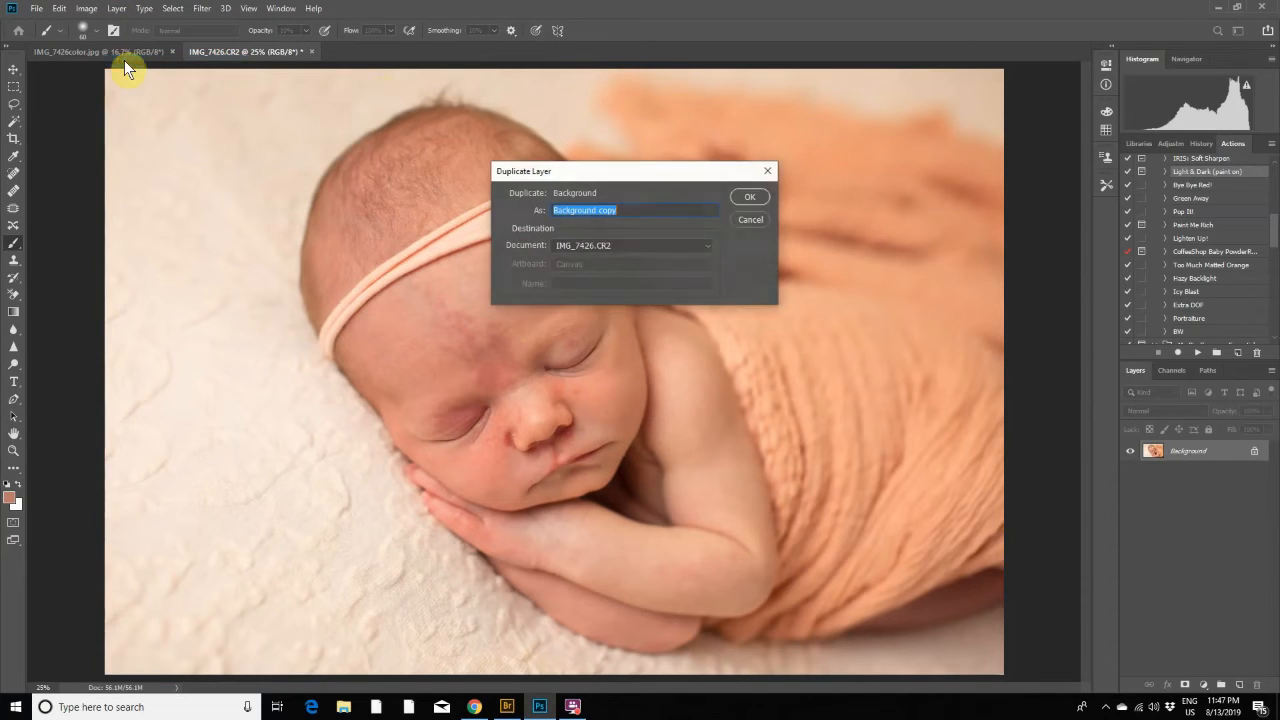
click(756, 195)
- Use Liquify with brush sizes from 300 to 500 to smooth the outline of the baby's head, and flatten the image
click(202, 9)
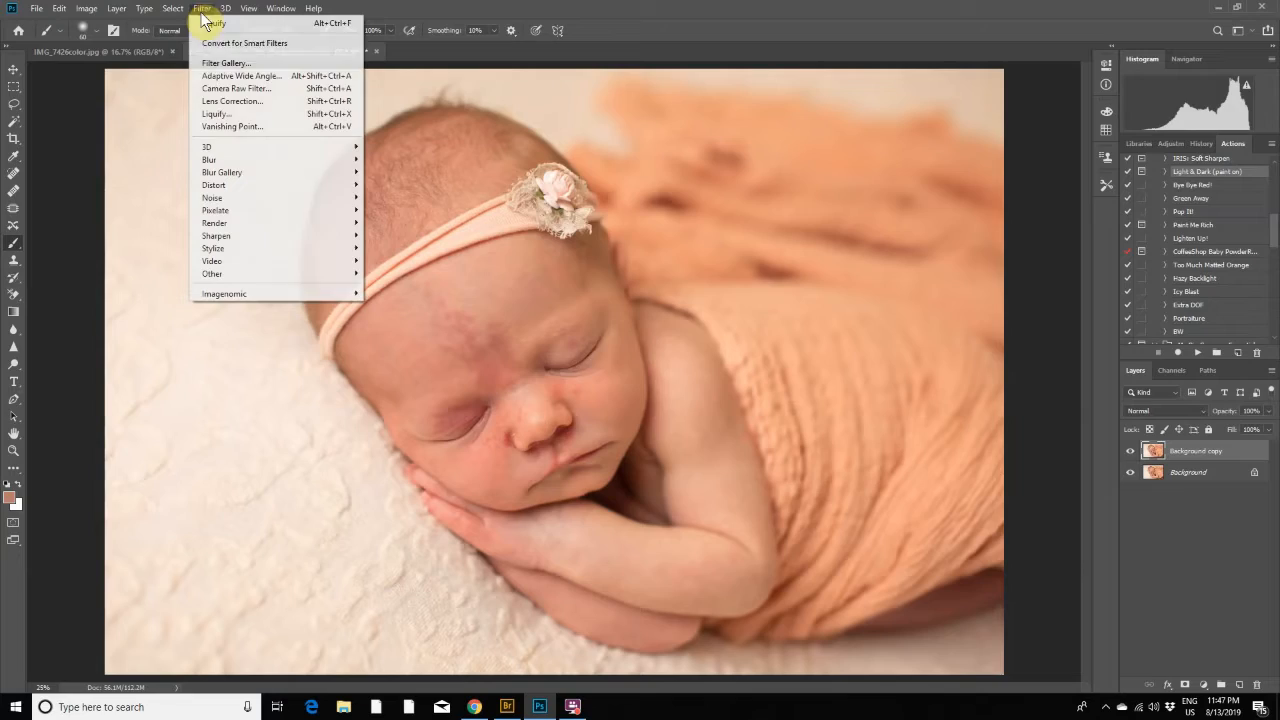
click(222, 114)
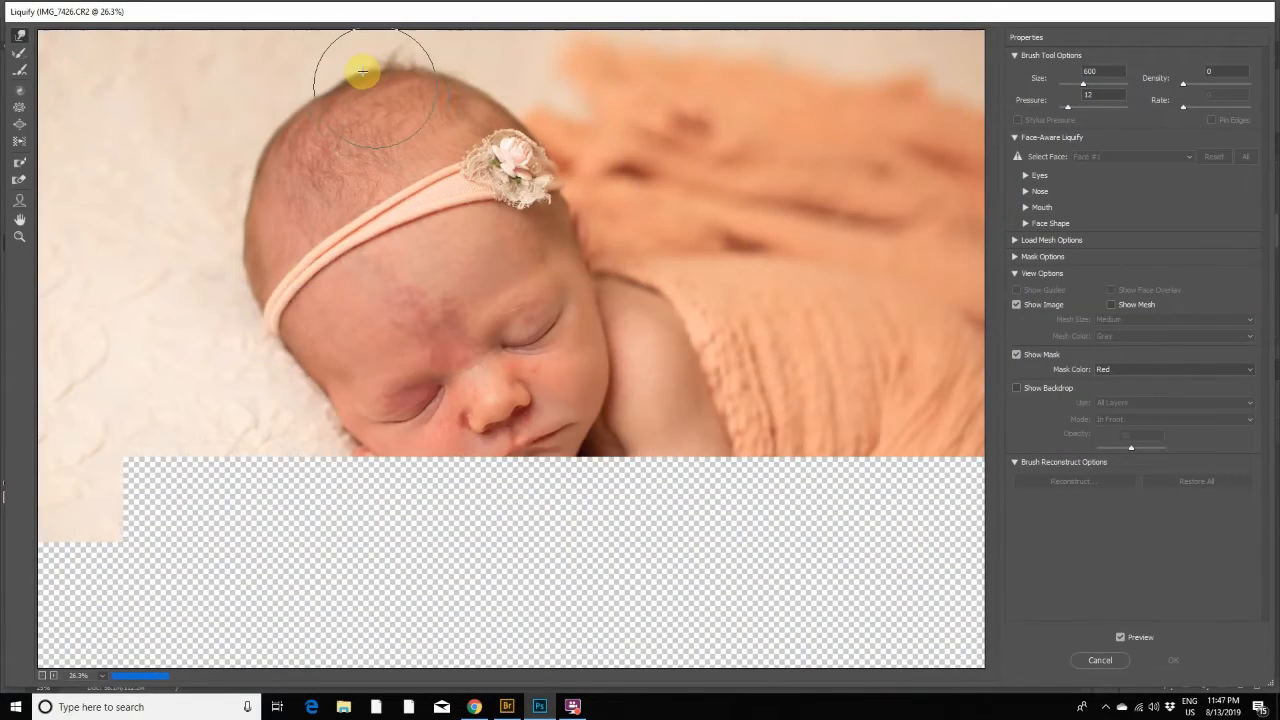
key(bracketleft)
key(bracketleft)
key(bracketleft)
mouse_move(355, 70)
mouse_down()
mouse_move(354, 82)
mouse_move(398, 100)
mouse_move(402, 82)
mouse_up()
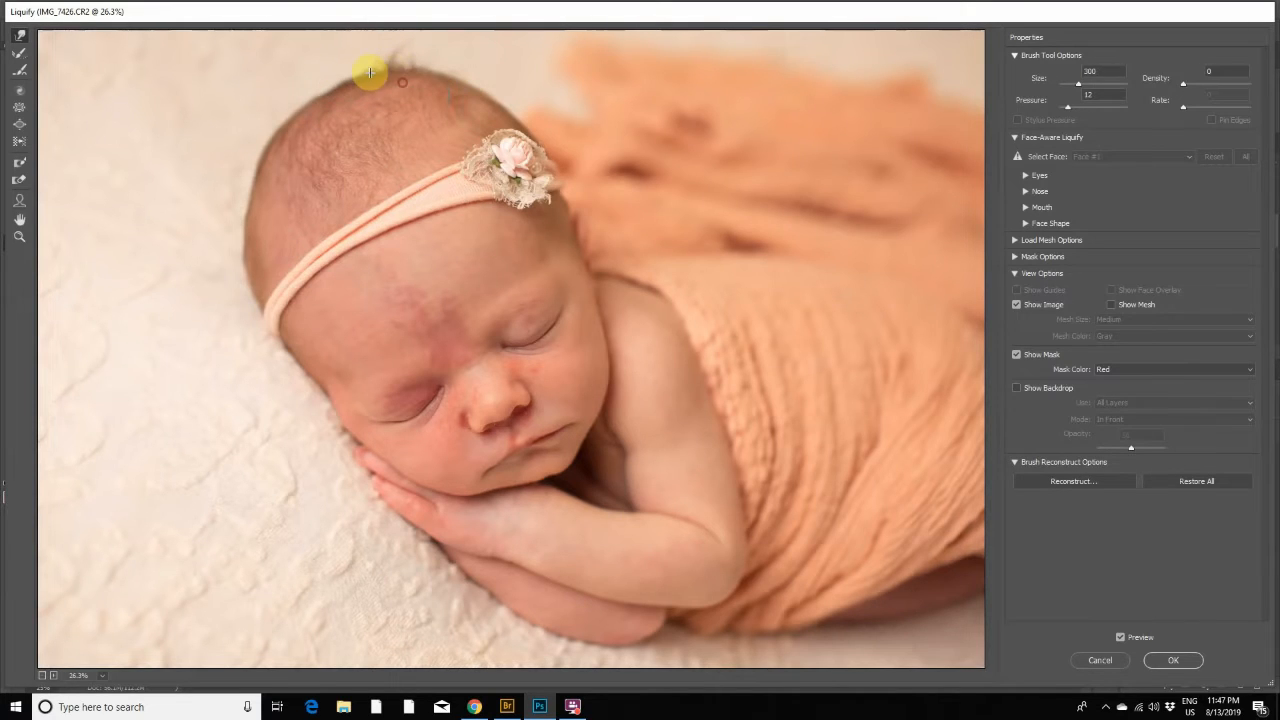
key(bracketright)
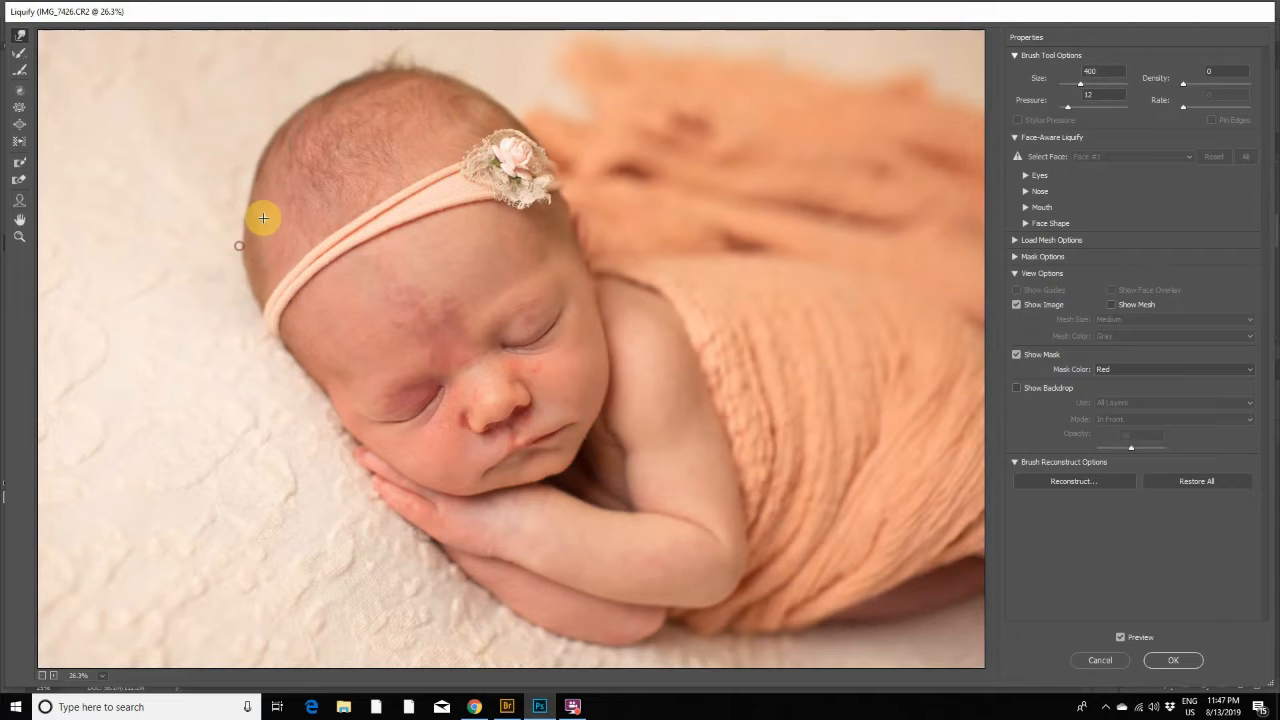
key(bracketright)
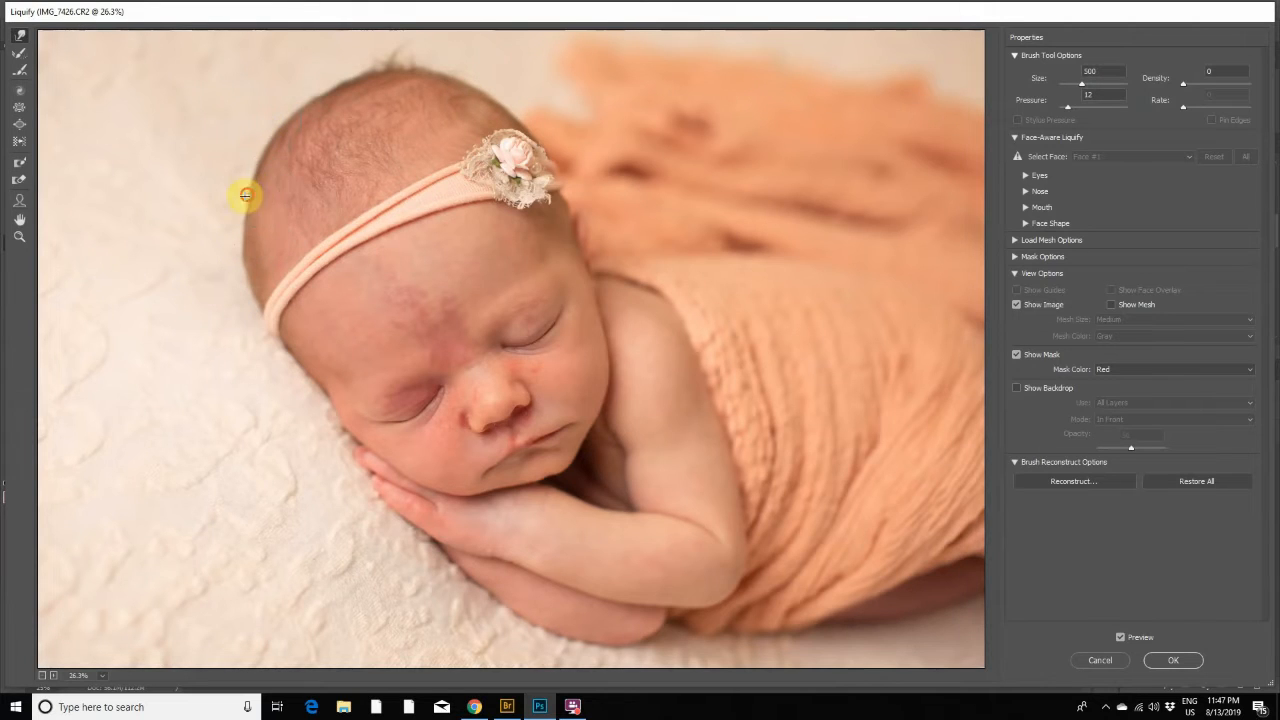
click(1174, 663)
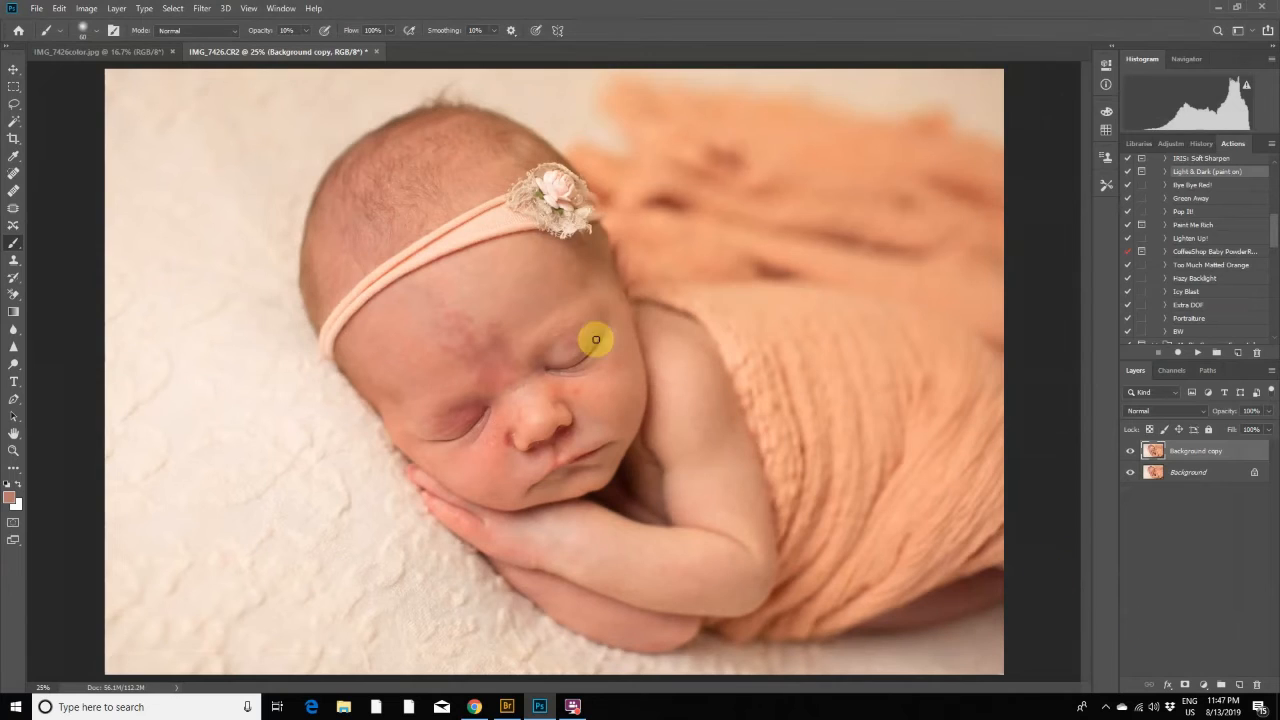
click(116, 8)
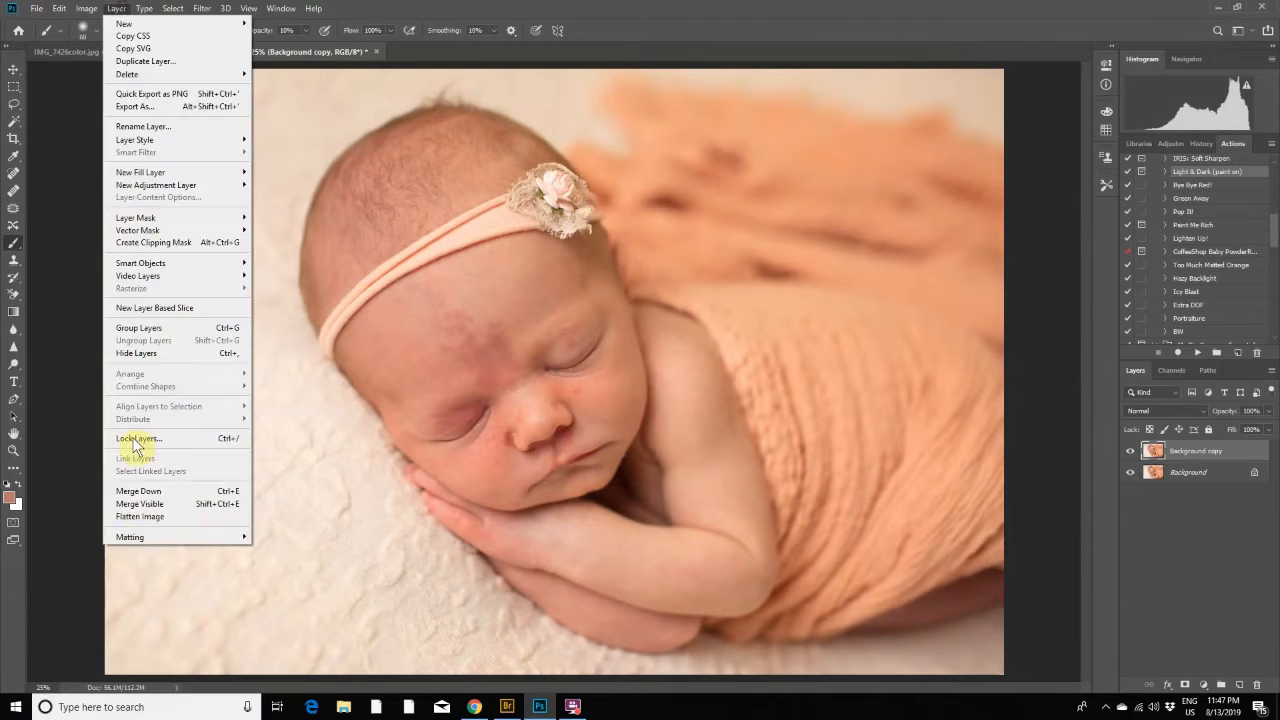
click(133, 518)
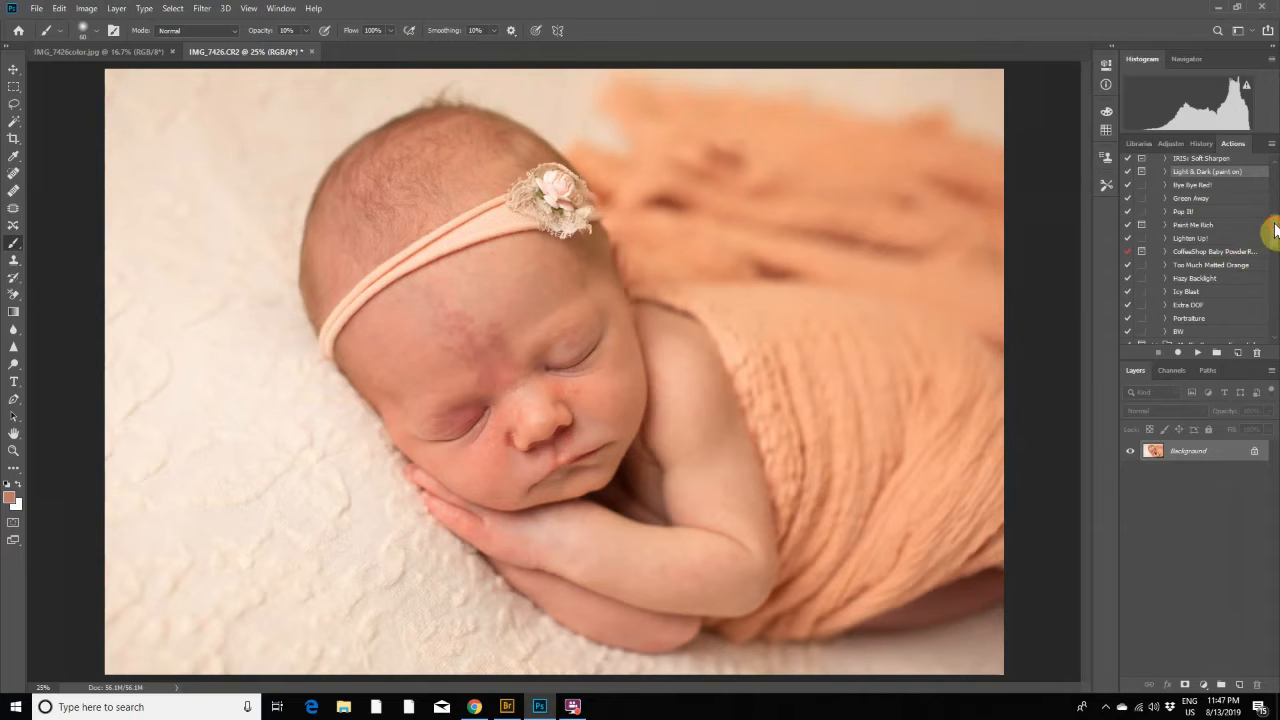
- Run the Jaundice Fix action from the My Big Camera - Essential action set on the photo
scroll(1268, 200, up, 4)
scroll(1269, 177, down, 10)
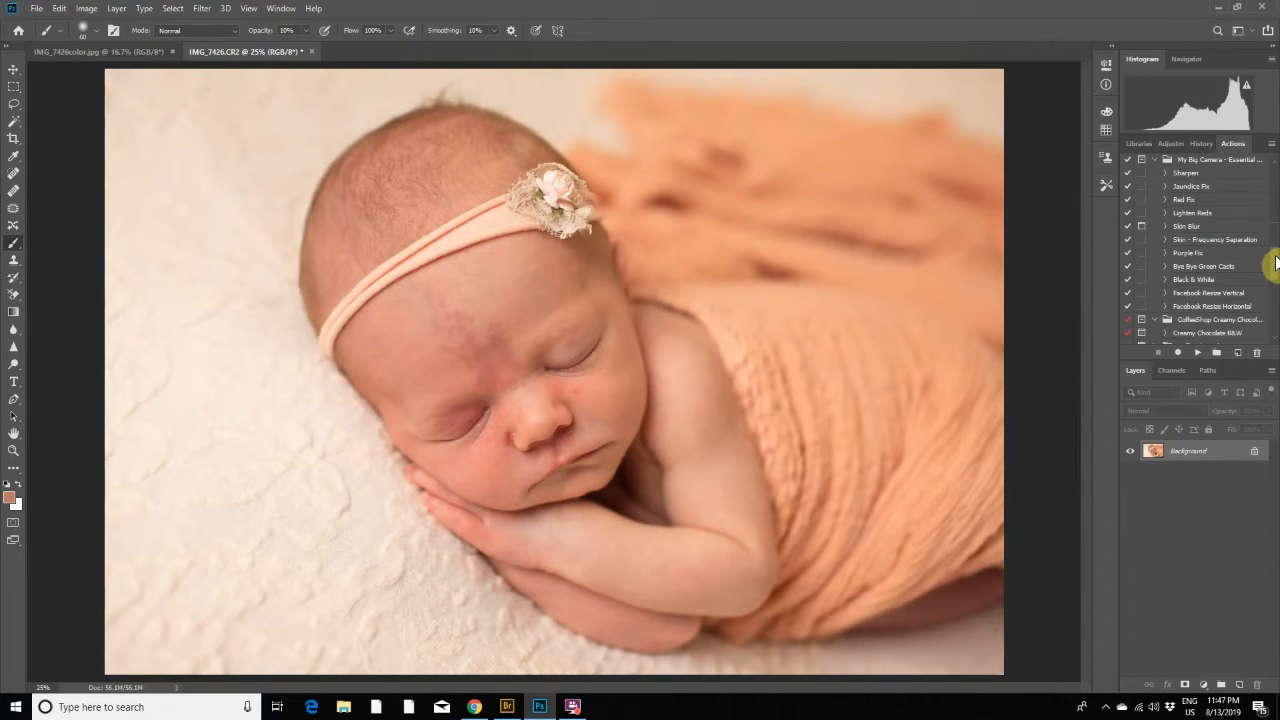
click(1198, 187)
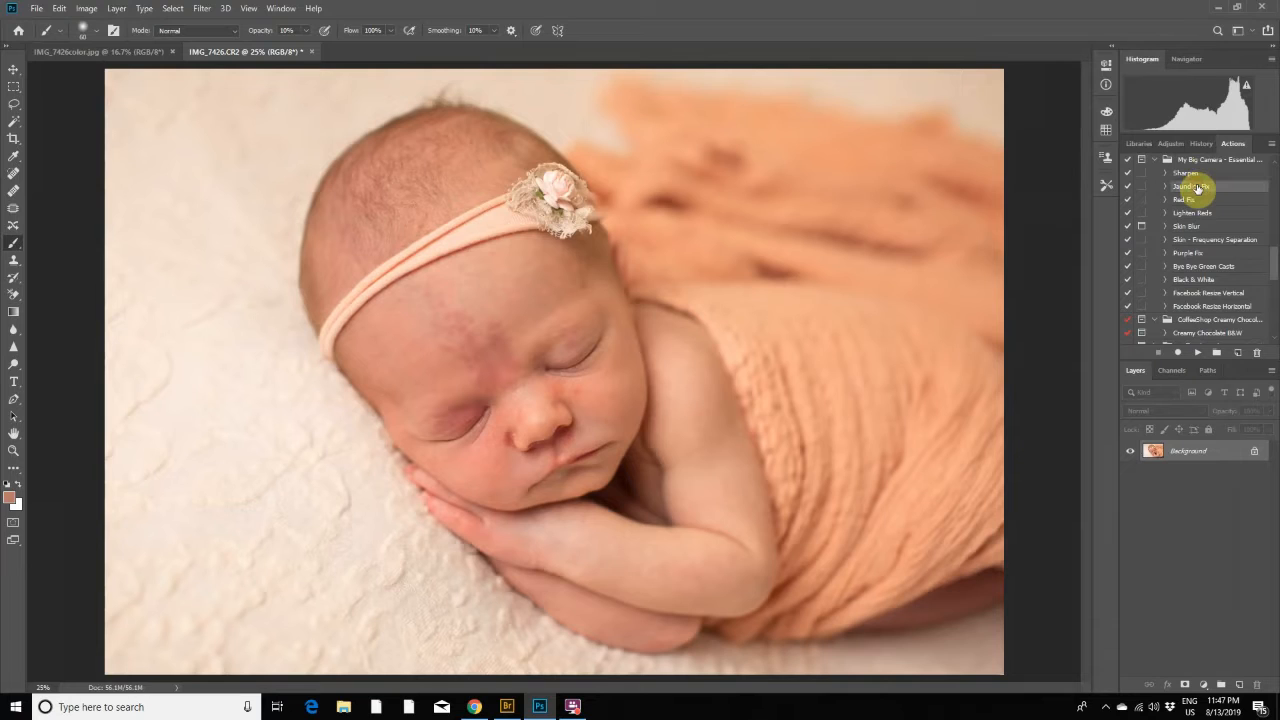
click(1197, 352)
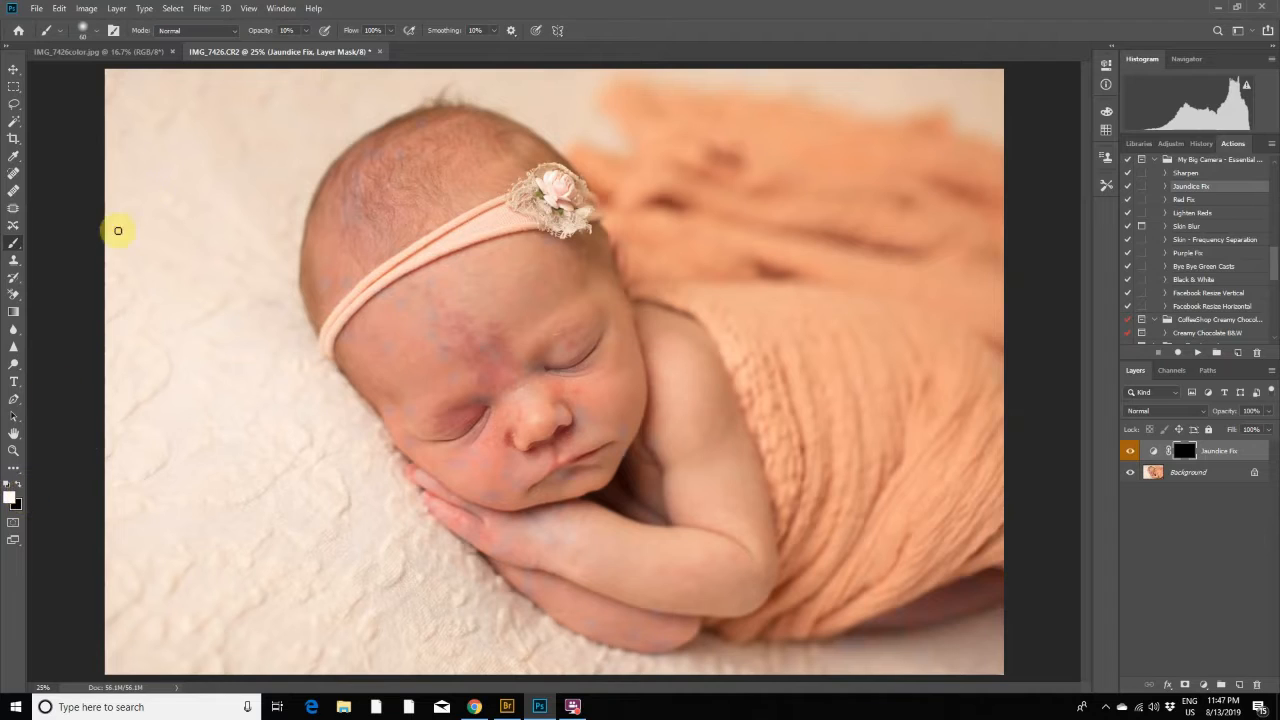
- Paint on the Jaundice Fix mask over the baby's face with a soft 139 px brush at 30% opacity
click(287, 30)
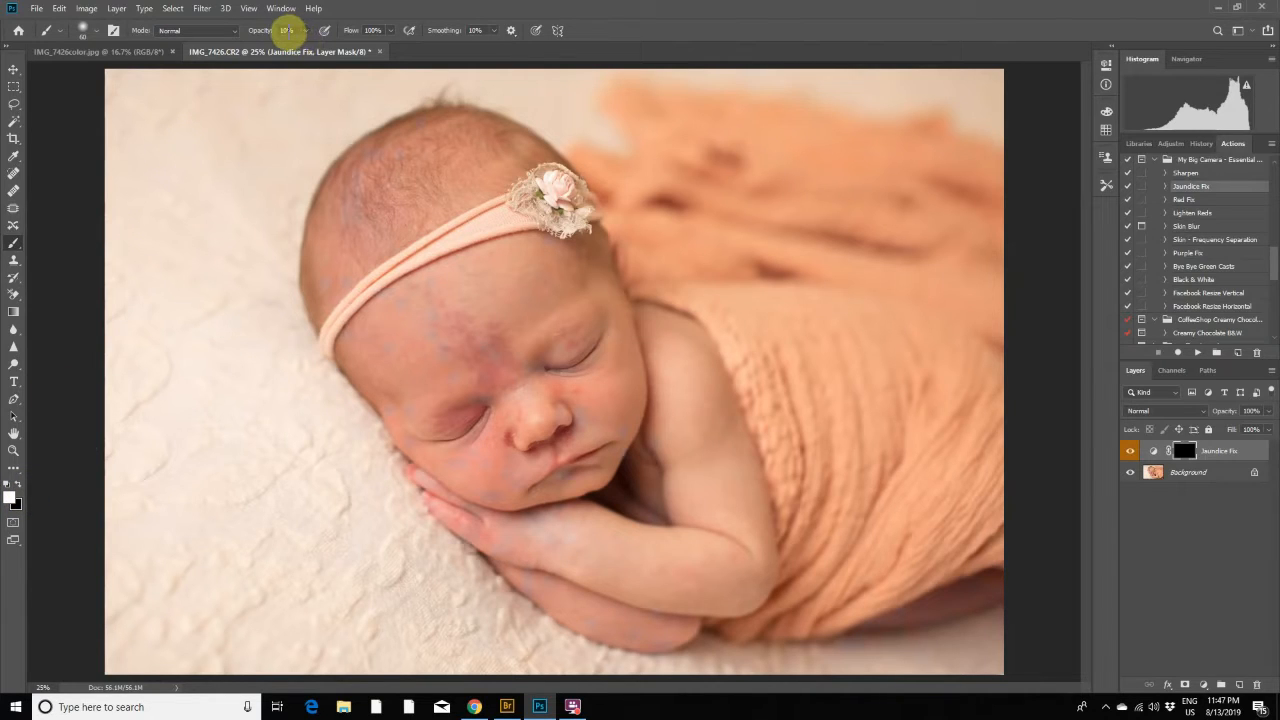
text(5)
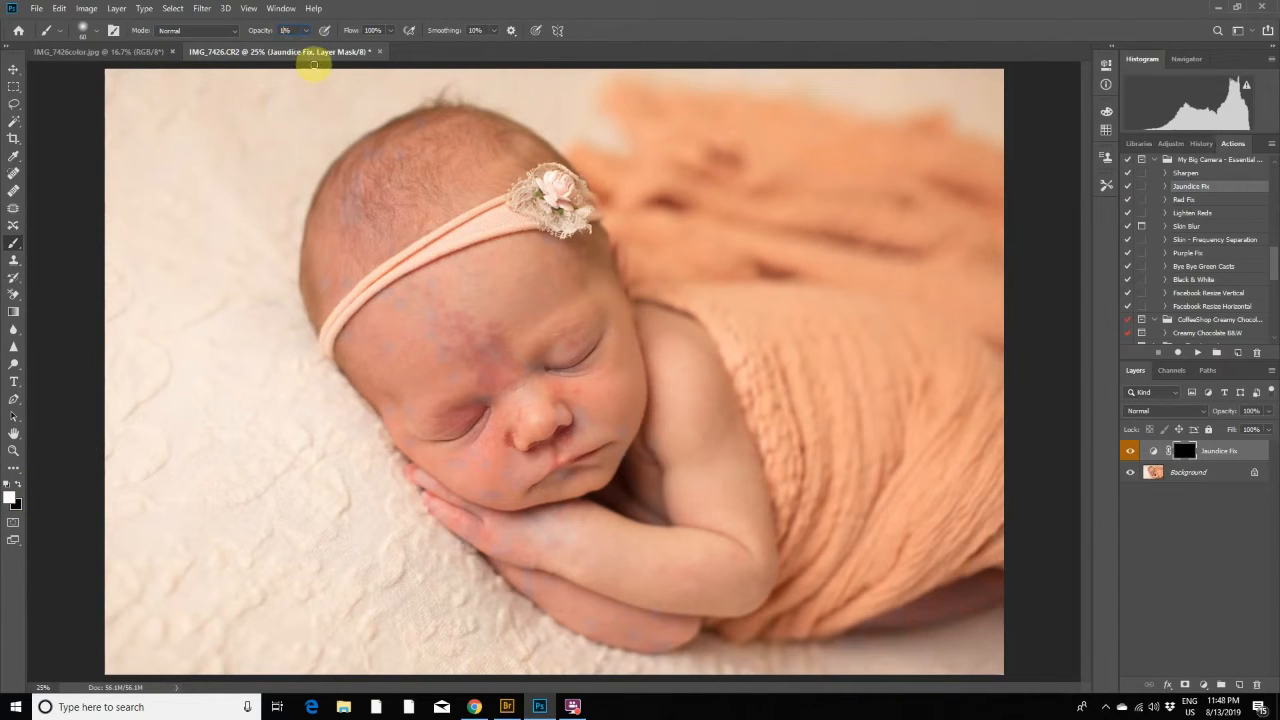
text(30)
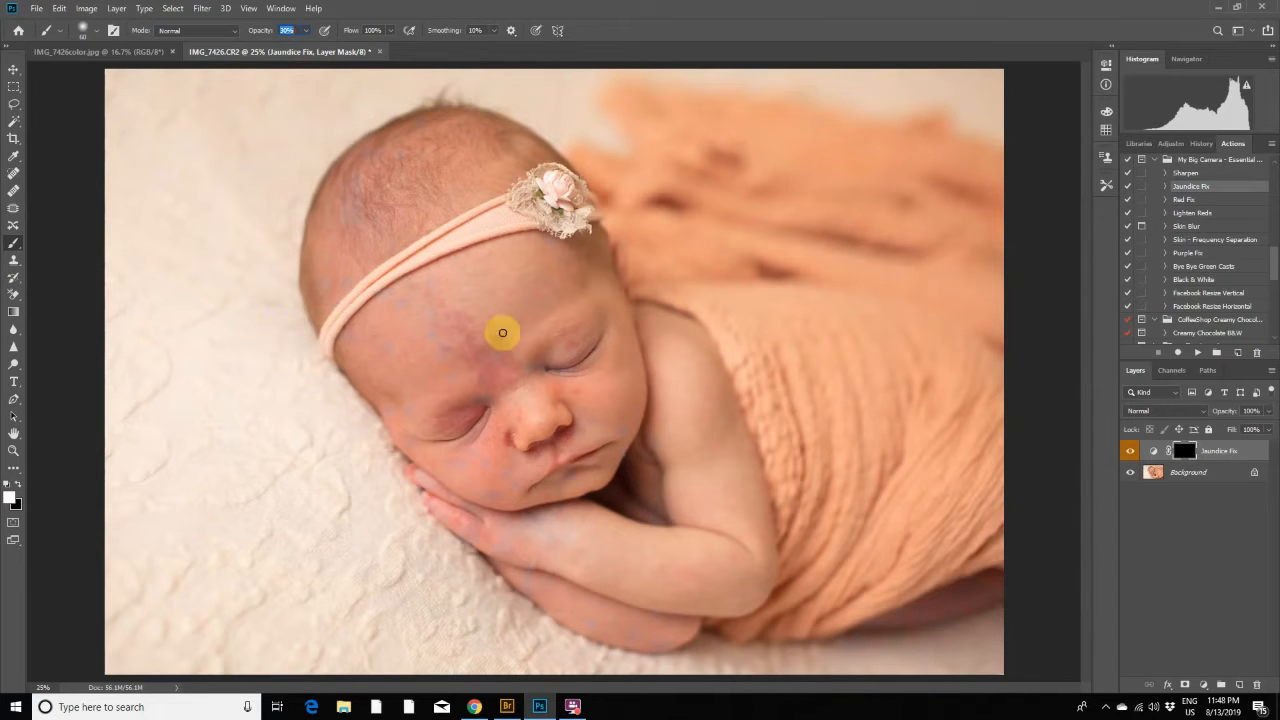
click(86, 30)
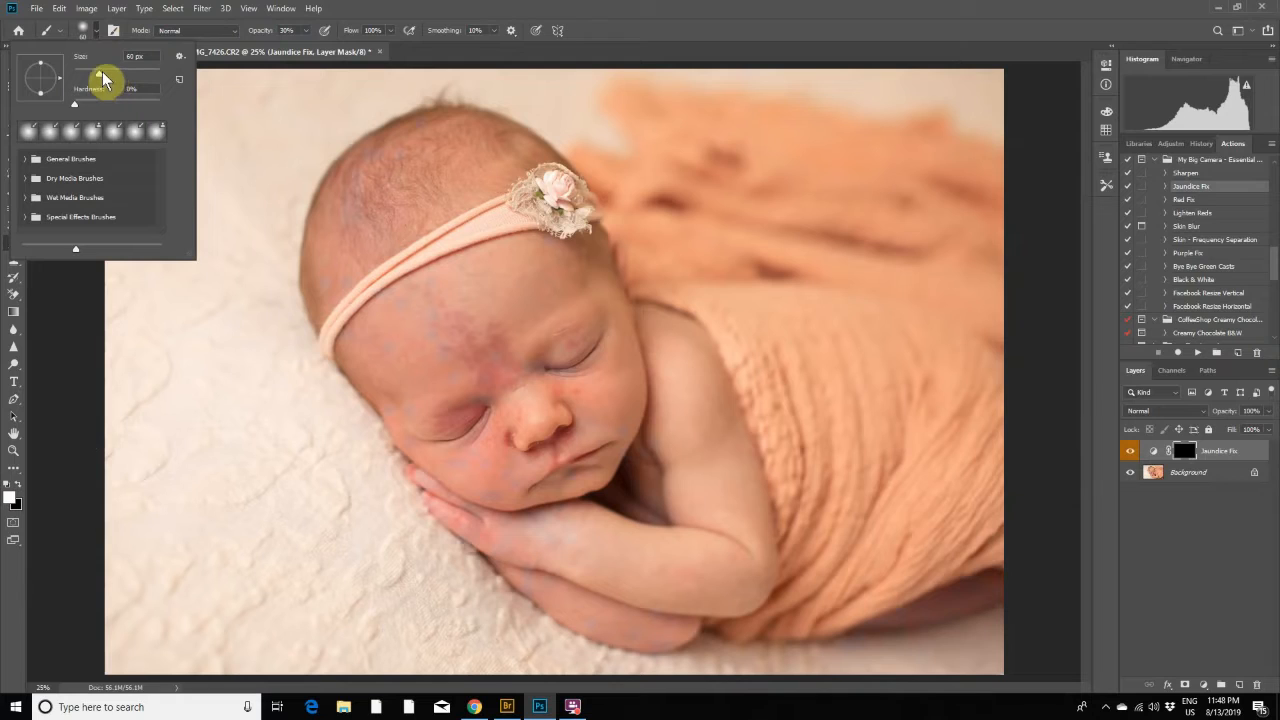
drag(106, 73, 125, 76)
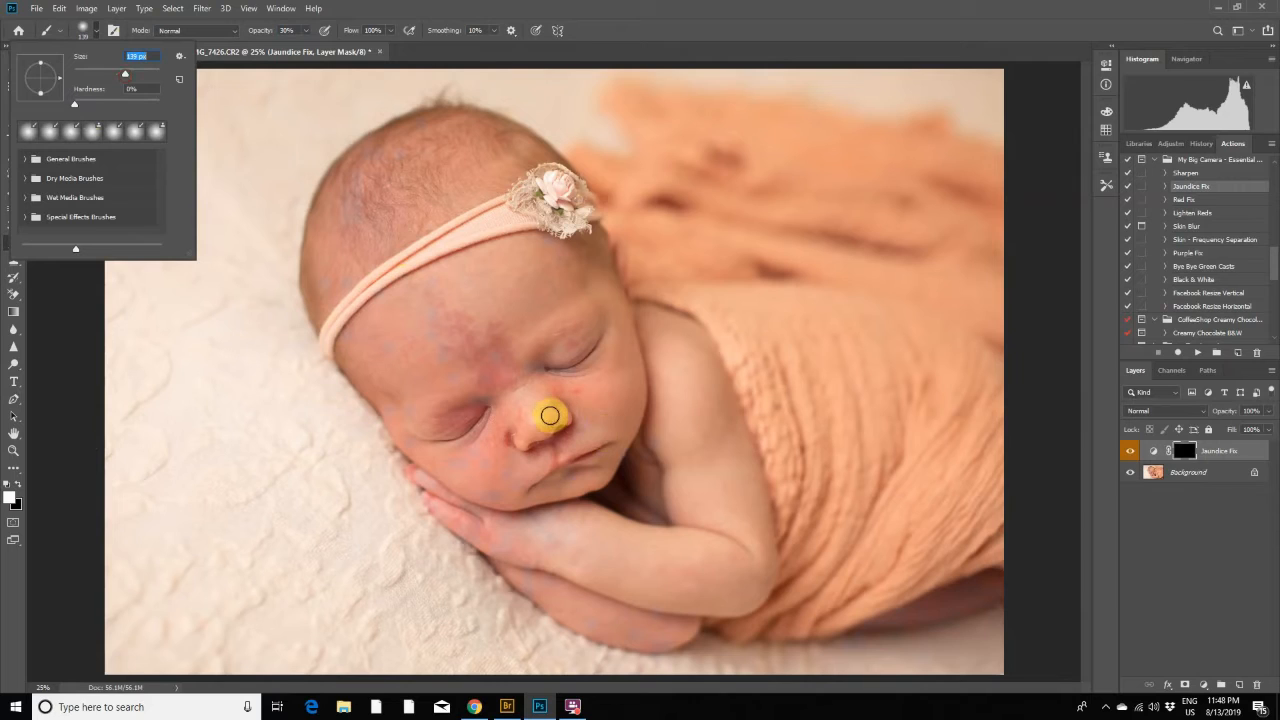
click(555, 408)
mouse_move(555, 408)
mouse_down()
mouse_move(568, 426)
mouse_move(566, 415)
mouse_move(523, 451)
mouse_move(546, 371)
mouse_move(531, 400)
mouse_move(557, 370)
mouse_move(586, 380)
mouse_move(563, 380)
mouse_move(634, 320)
mouse_move(580, 303)
mouse_move(534, 247)
mouse_move(586, 277)
mouse_move(620, 323)
mouse_move(566, 346)
mouse_move(590, 228)
mouse_move(546, 163)
mouse_move(509, 166)
mouse_move(381, 126)
mouse_move(643, 580)
mouse_move(594, 586)
mouse_move(654, 609)
mouse_move(542, 590)
mouse_move(546, 500)
mouse_move(420, 451)
mouse_move(366, 400)
mouse_up()
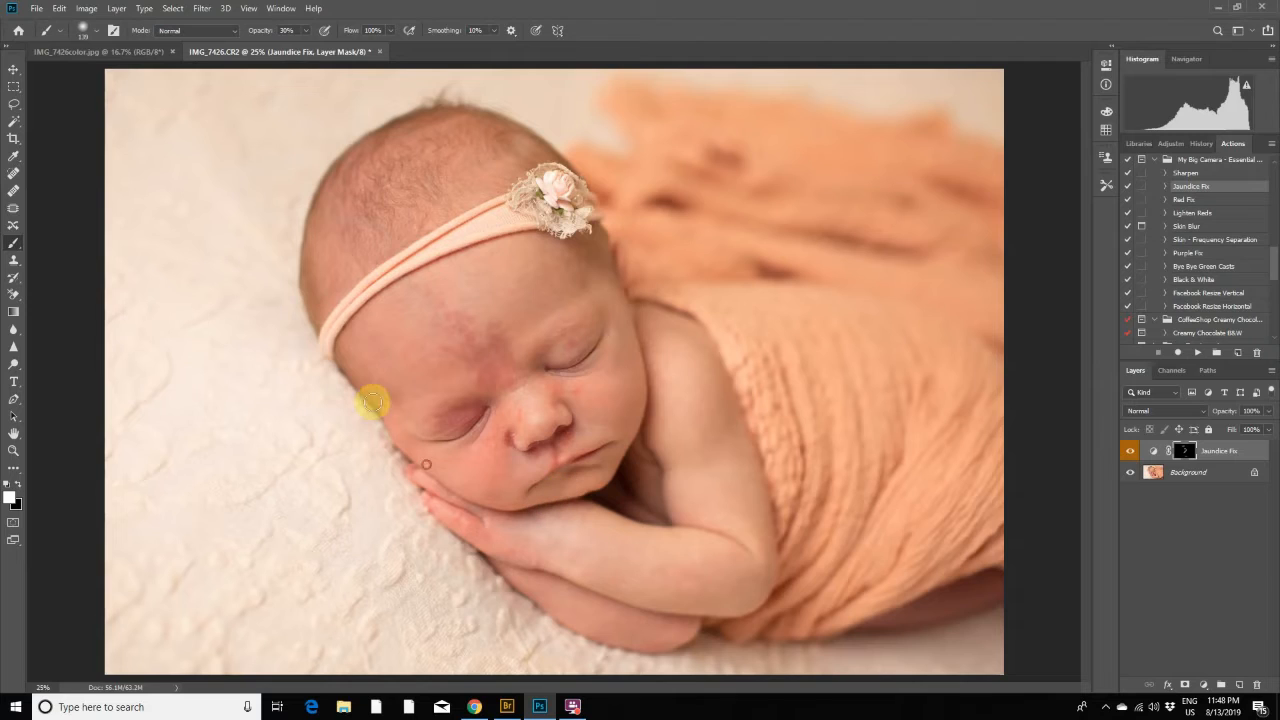
- Compare the photo with and without the Jaundice Fix layer, and flatten the image
click(1128, 451)
click(1130, 452)
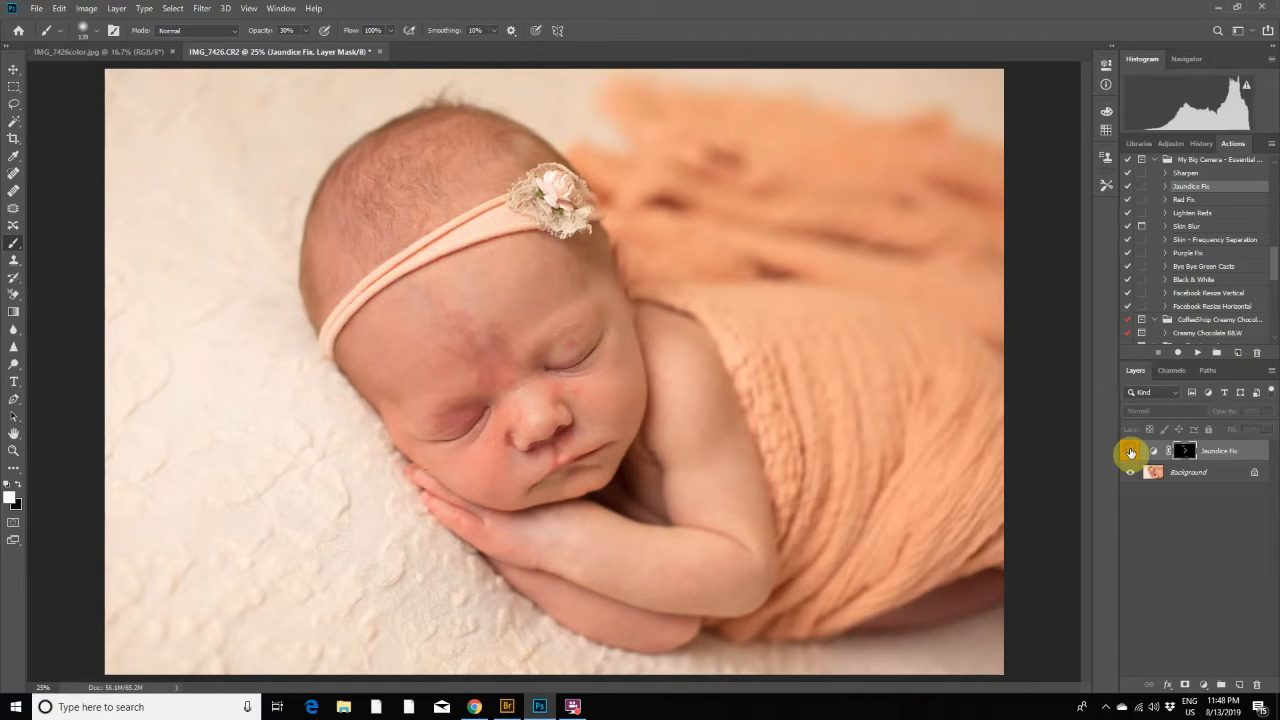
click(1131, 452)
click(1131, 452)
click(1131, 452)
click(118, 8)
click(180, 516)
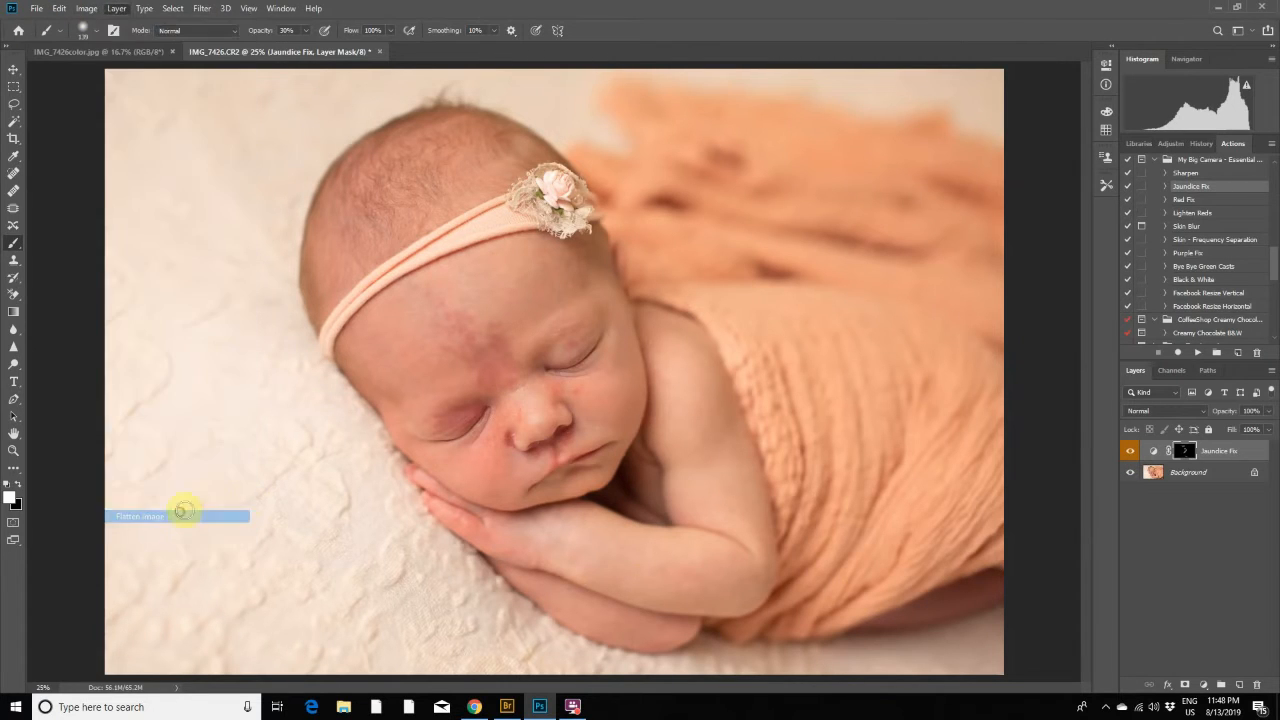
- Apply the Red Fix action to the whole photo at 17% layer opacity and flatten the image
click(1182, 201)
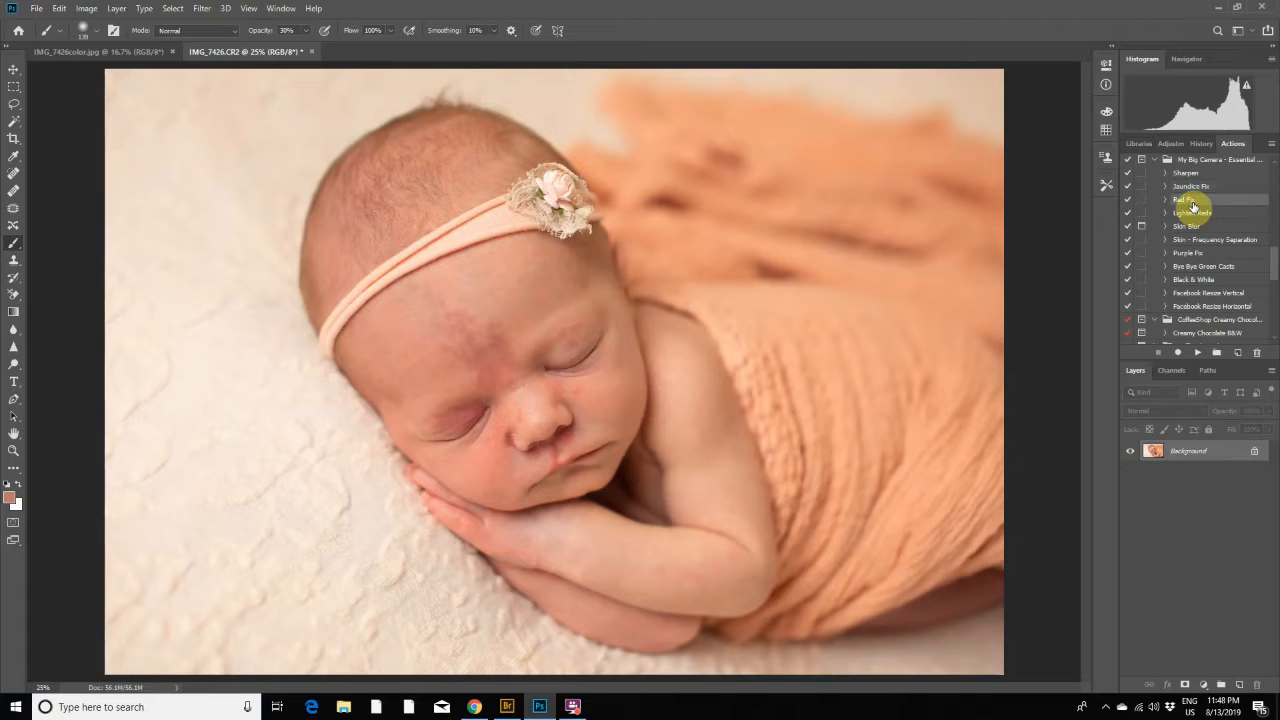
click(1198, 354)
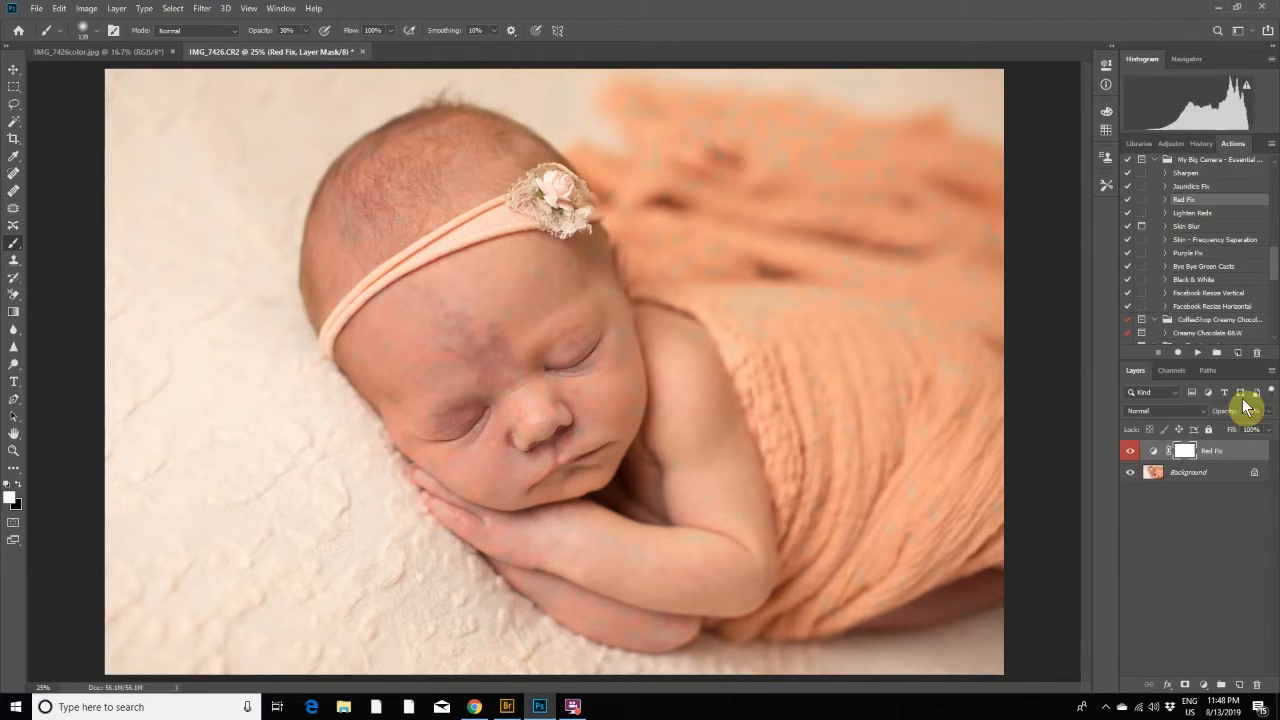
drag(1270, 420, 1218, 432)
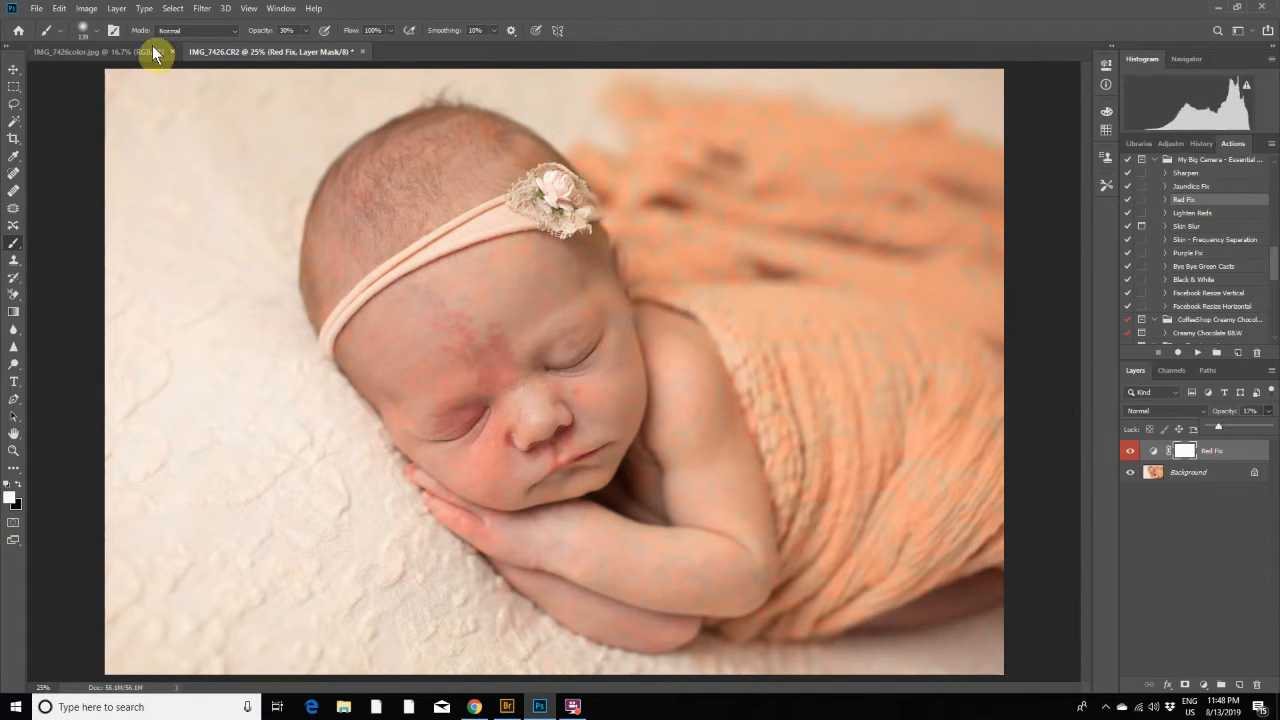
click(117, 9)
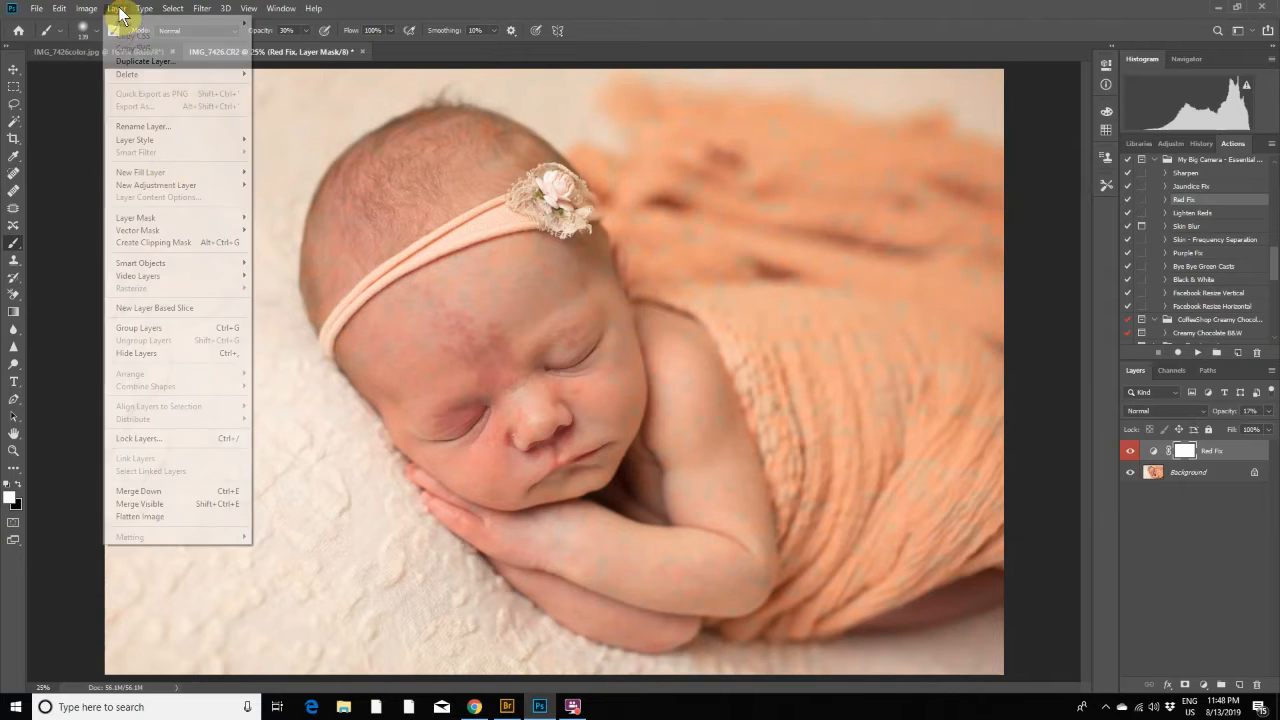
click(174, 514)
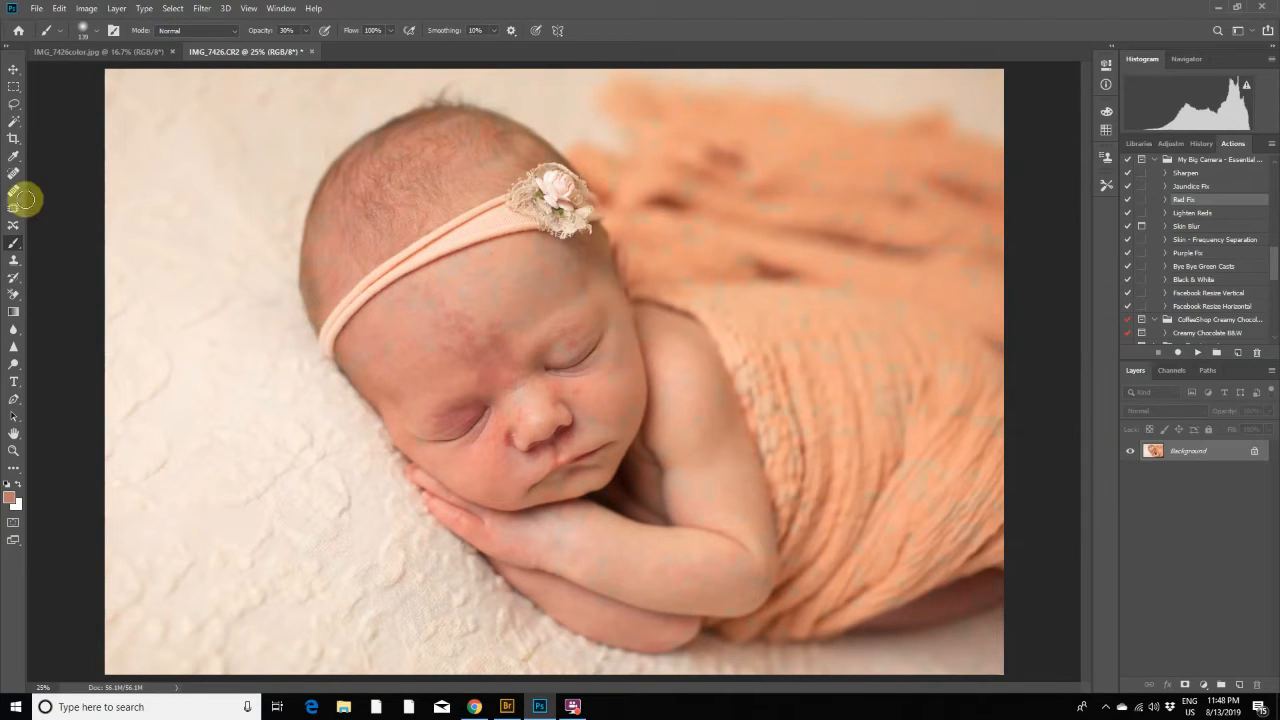
- Switch to the Spot Healing Brush for retouching the baby's skin
click(13, 174)
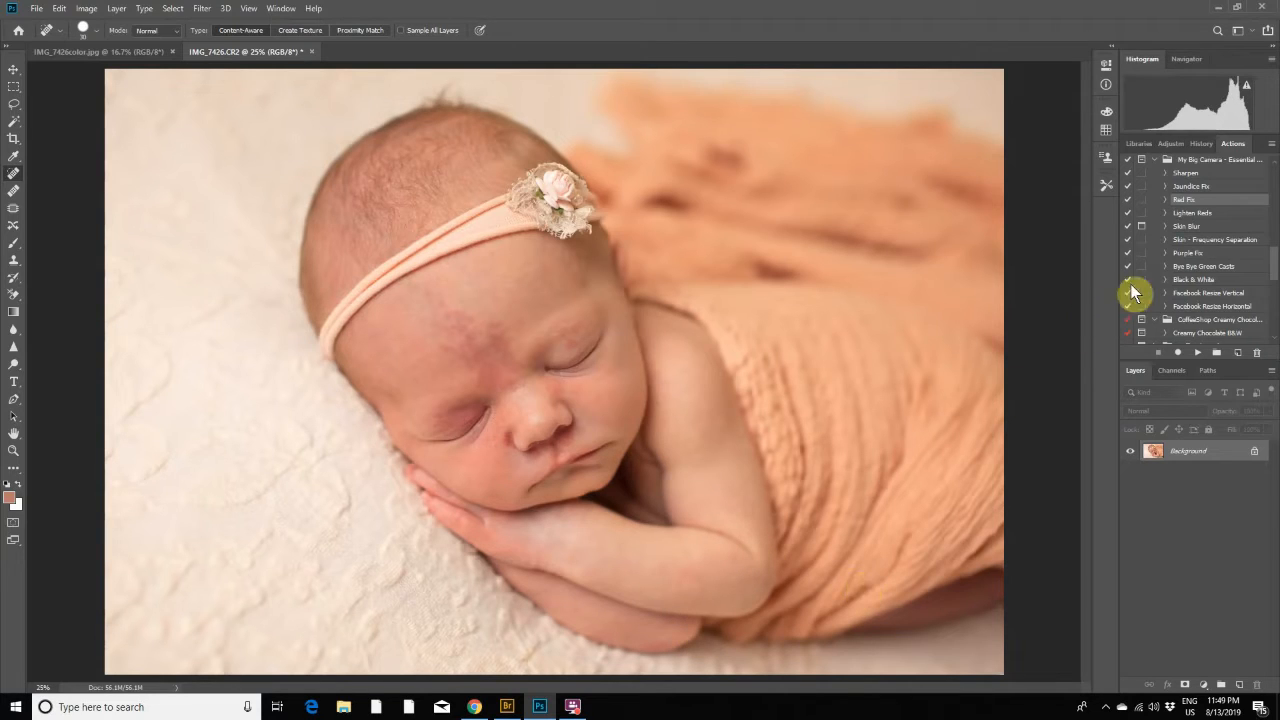
- Run the Lighten Reds action and paint its mask over the red areas of the baby's face with the brush at 30% opacity
click(1183, 214)
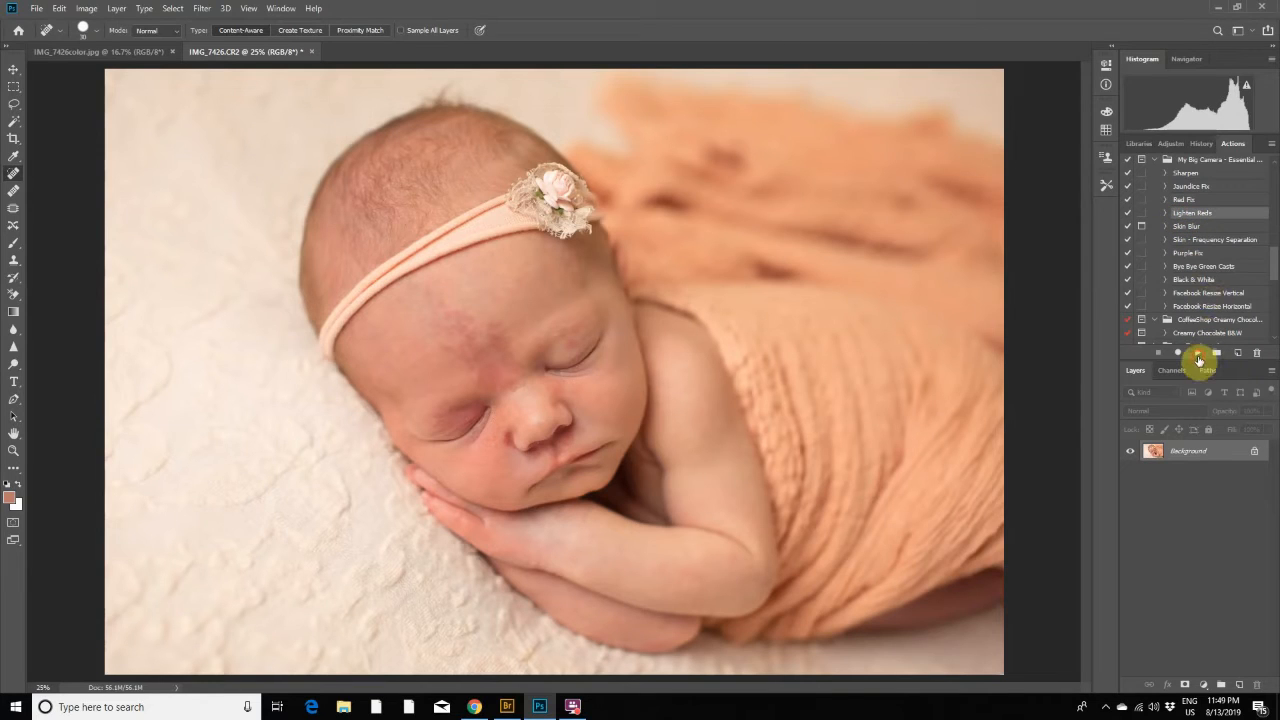
click(1199, 357)
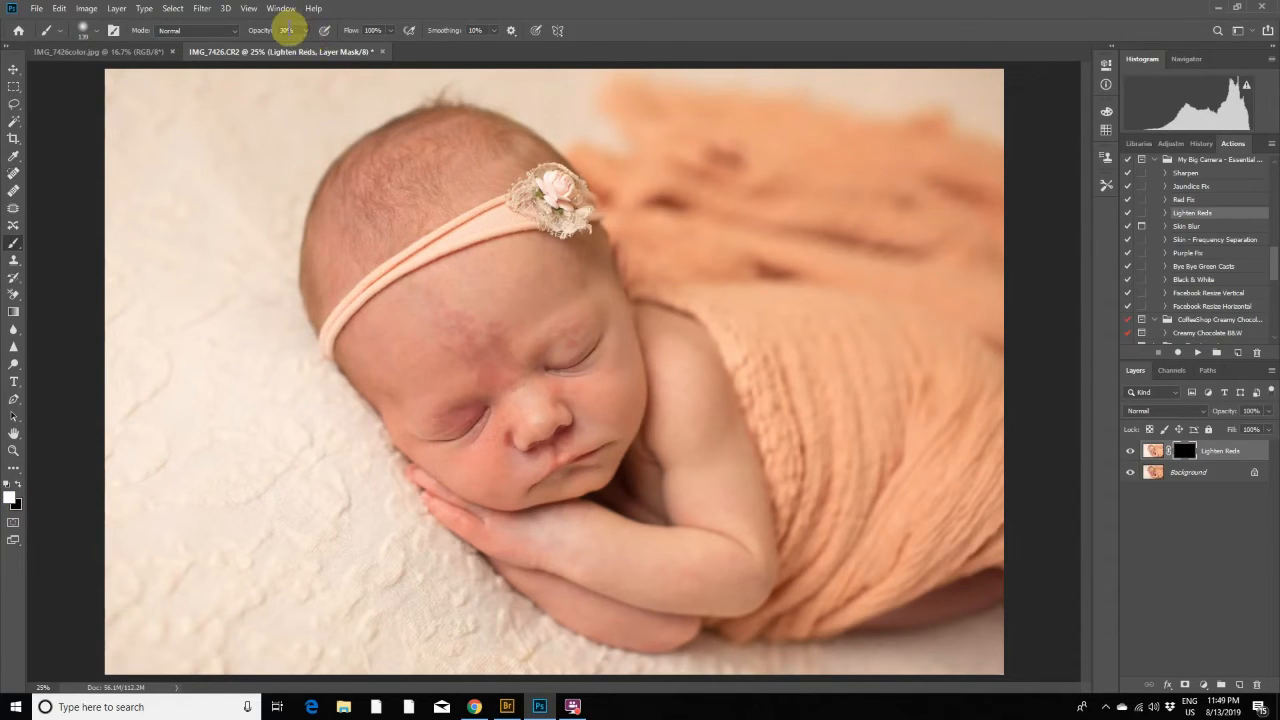
click(465, 406)
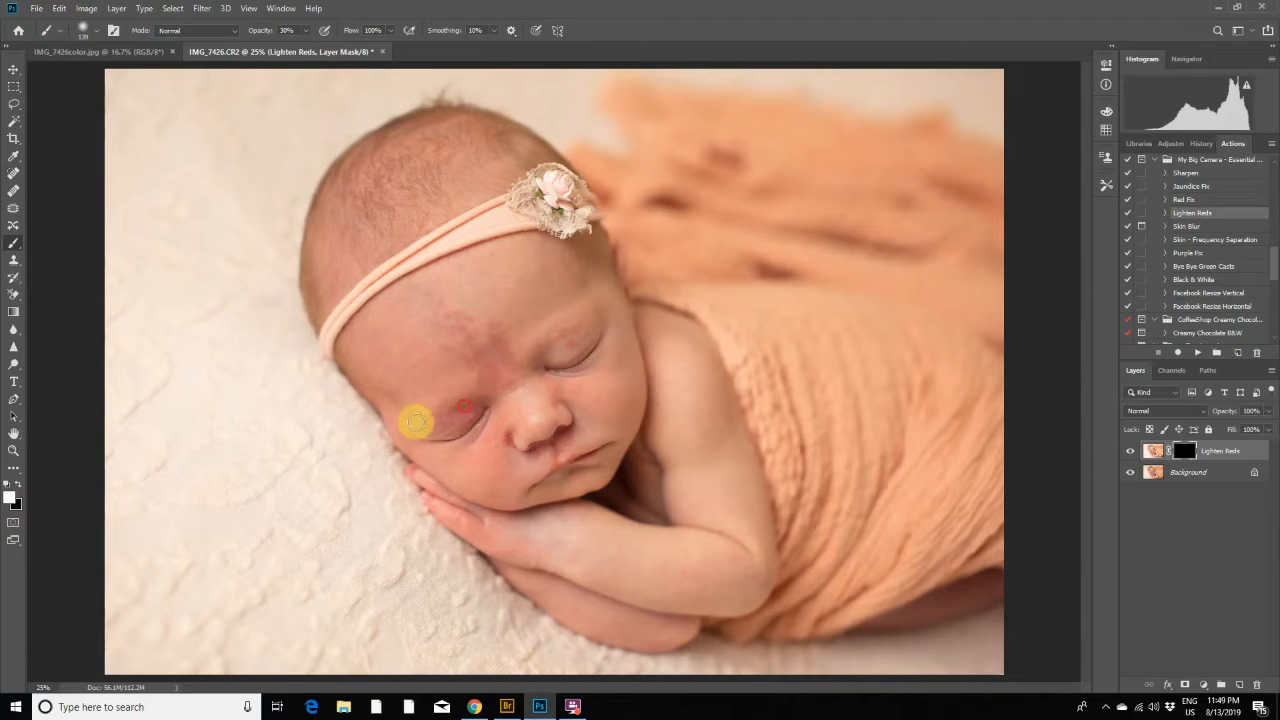
mouse_move(416, 422)
mouse_down()
mouse_move(492, 403)
mouse_move(490, 477)
mouse_move(489, 440)
mouse_move(449, 456)
mouse_move(488, 507)
mouse_move(490, 433)
mouse_move(522, 479)
mouse_move(524, 428)
mouse_move(507, 436)
mouse_move(527, 465)
mouse_move(539, 449)
mouse_move(497, 477)
mouse_move(511, 483)
mouse_move(492, 431)
mouse_move(457, 463)
mouse_move(522, 362)
mouse_move(490, 379)
mouse_move(485, 315)
mouse_move(482, 367)
mouse_move(434, 327)
mouse_move(500, 385)
mouse_move(492, 347)
mouse_move(520, 375)
mouse_move(510, 352)
mouse_move(478, 409)
mouse_move(492, 413)
mouse_move(451, 433)
mouse_move(590, 330)
mouse_move(569, 334)
mouse_move(549, 393)
mouse_move(555, 375)
mouse_move(576, 417)
mouse_move(581, 383)
mouse_move(571, 442)
mouse_move(559, 445)
mouse_move(609, 487)
mouse_move(578, 473)
mouse_move(631, 439)
mouse_move(553, 555)
mouse_move(506, 543)
mouse_move(519, 557)
mouse_move(525, 537)
mouse_move(522, 556)
mouse_move(481, 526)
mouse_move(523, 549)
mouse_move(464, 530)
mouse_move(586, 574)
mouse_move(649, 569)
mouse_move(666, 591)
mouse_move(648, 646)
mouse_move(680, 634)
mouse_move(651, 651)
mouse_move(621, 637)
mouse_move(609, 591)
mouse_move(683, 589)
mouse_move(691, 611)
mouse_move(552, 531)
mouse_up()
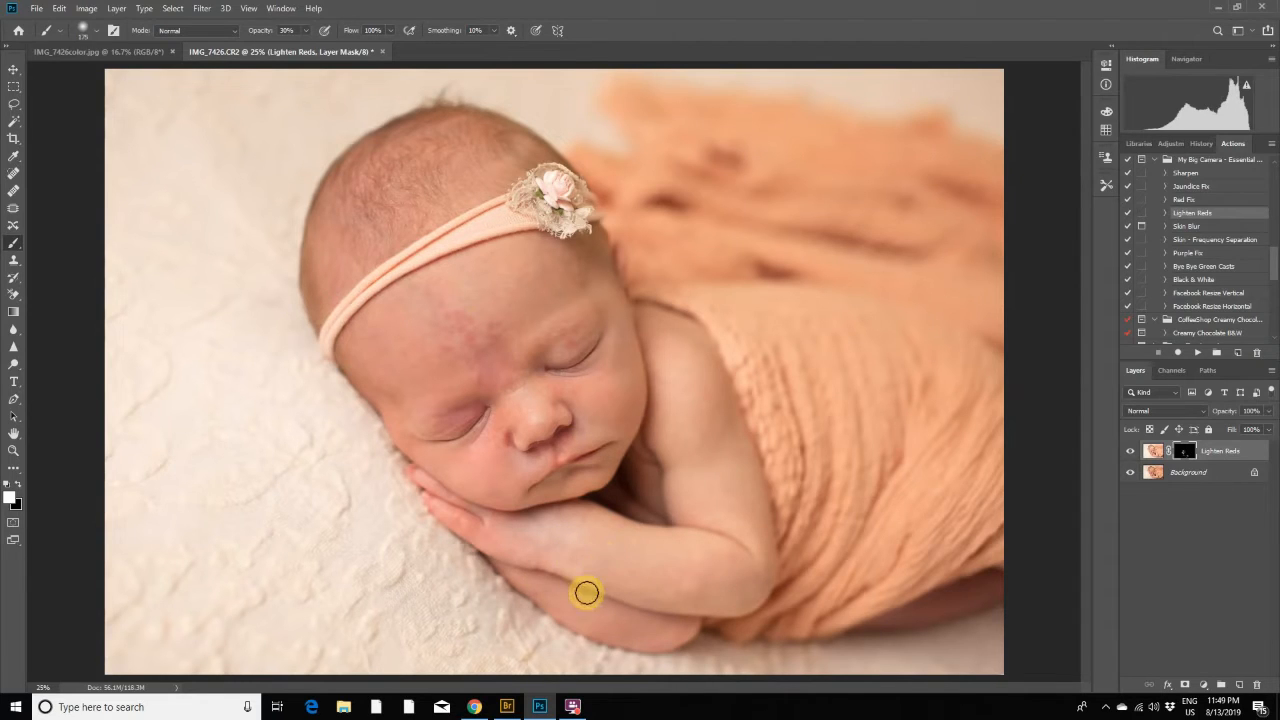
- Paint the Lighten Reds mask over the baby's arms, face and head with the brush enlarged to 400 px, and flatten the image
key(bracketright)
key(bracketright)
key(bracketright)
key(bracketright)
key(bracketright)
mouse_move(537, 585)
mouse_down()
mouse_move(689, 645)
mouse_move(577, 602)
mouse_move(565, 614)
mouse_move(643, 648)
mouse_move(688, 627)
mouse_move(677, 638)
mouse_move(715, 662)
mouse_move(828, 627)
mouse_move(700, 622)
mouse_move(638, 650)
mouse_move(681, 654)
mouse_up()
mouse_move(511, 438)
mouse_down()
mouse_move(461, 448)
mouse_move(470, 485)
mouse_move(651, 479)
mouse_move(614, 432)
mouse_move(538, 458)
mouse_move(569, 440)
mouse_move(837, 516)
mouse_move(766, 452)
mouse_move(508, 375)
mouse_move(474, 391)
mouse_move(453, 356)
mouse_move(382, 421)
mouse_move(394, 440)
mouse_move(411, 450)
mouse_move(533, 413)
mouse_move(567, 321)
mouse_move(482, 295)
mouse_move(376, 312)
mouse_move(368, 330)
mouse_move(422, 363)
mouse_move(439, 357)
mouse_move(402, 267)
mouse_move(418, 261)
mouse_move(441, 193)
mouse_move(401, 120)
mouse_move(382, 131)
mouse_move(331, 284)
mouse_move(384, 145)
mouse_move(370, 231)
mouse_move(383, 242)
mouse_move(468, 180)
mouse_move(462, 141)
mouse_move(420, 118)
mouse_up()
click(116, 8)
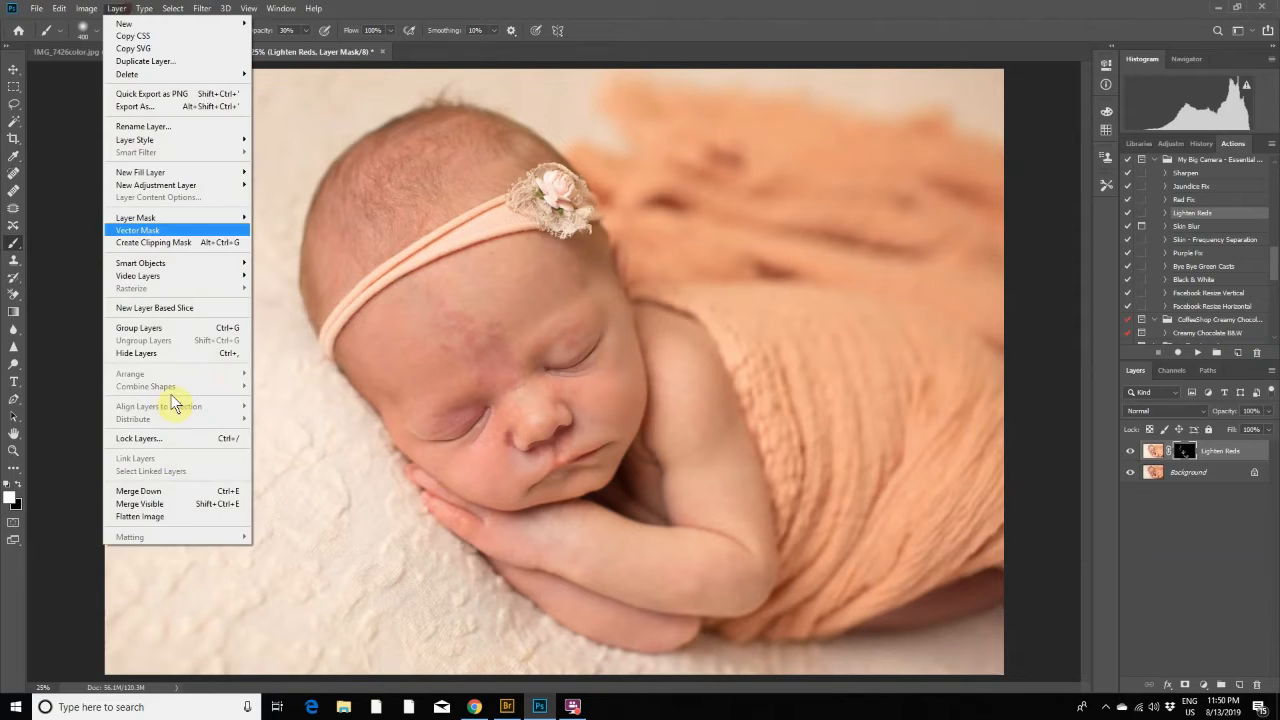
click(185, 512)
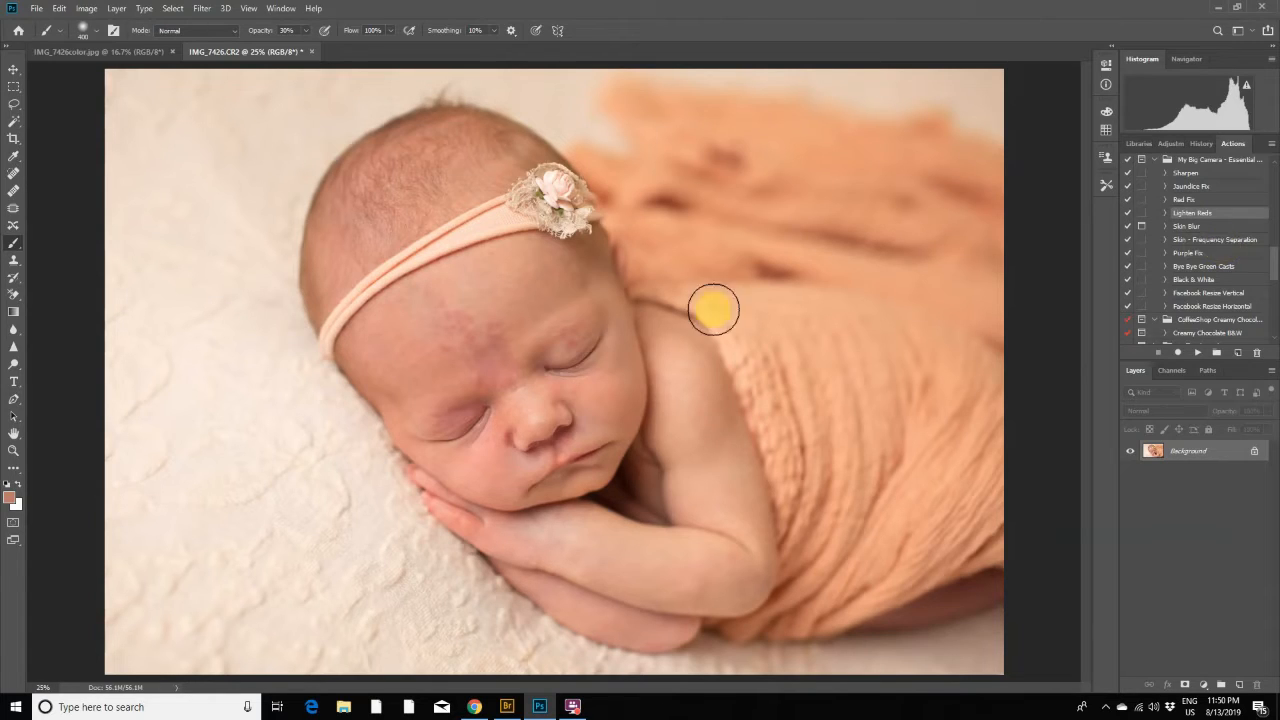
- Duplicate the Background layer under the name Colours
right_click(1198, 460)
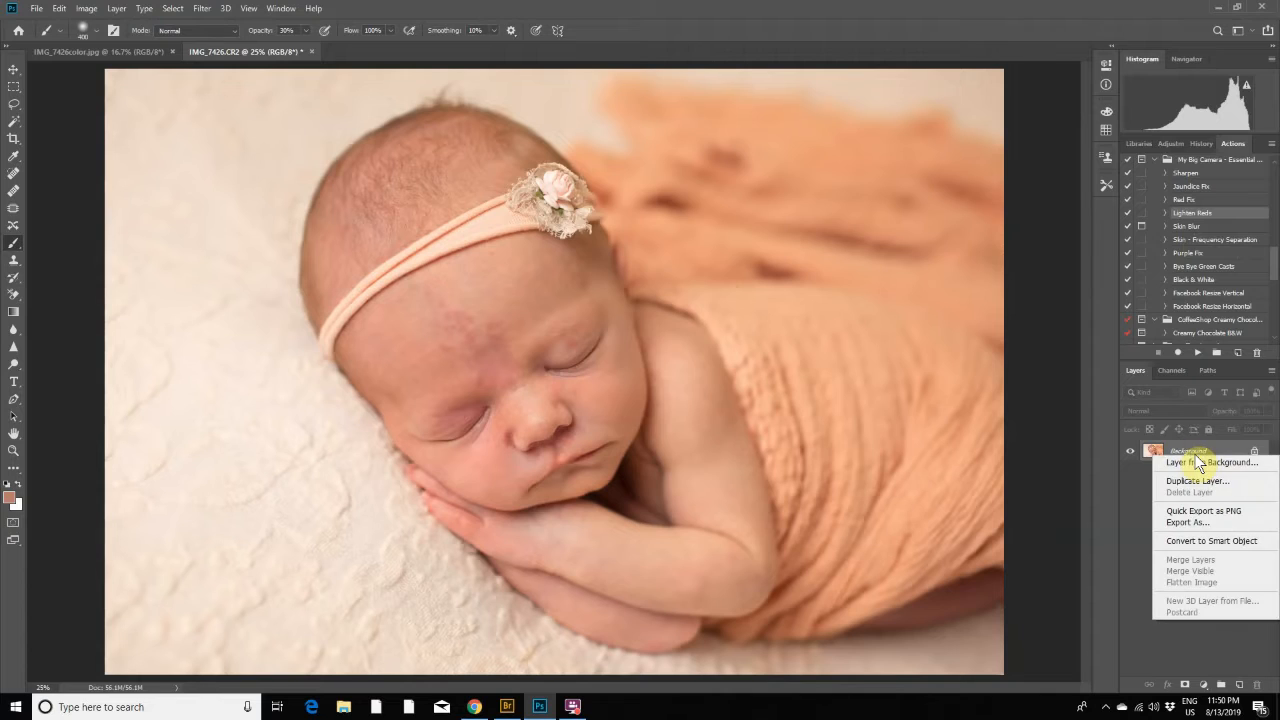
click(1198, 481)
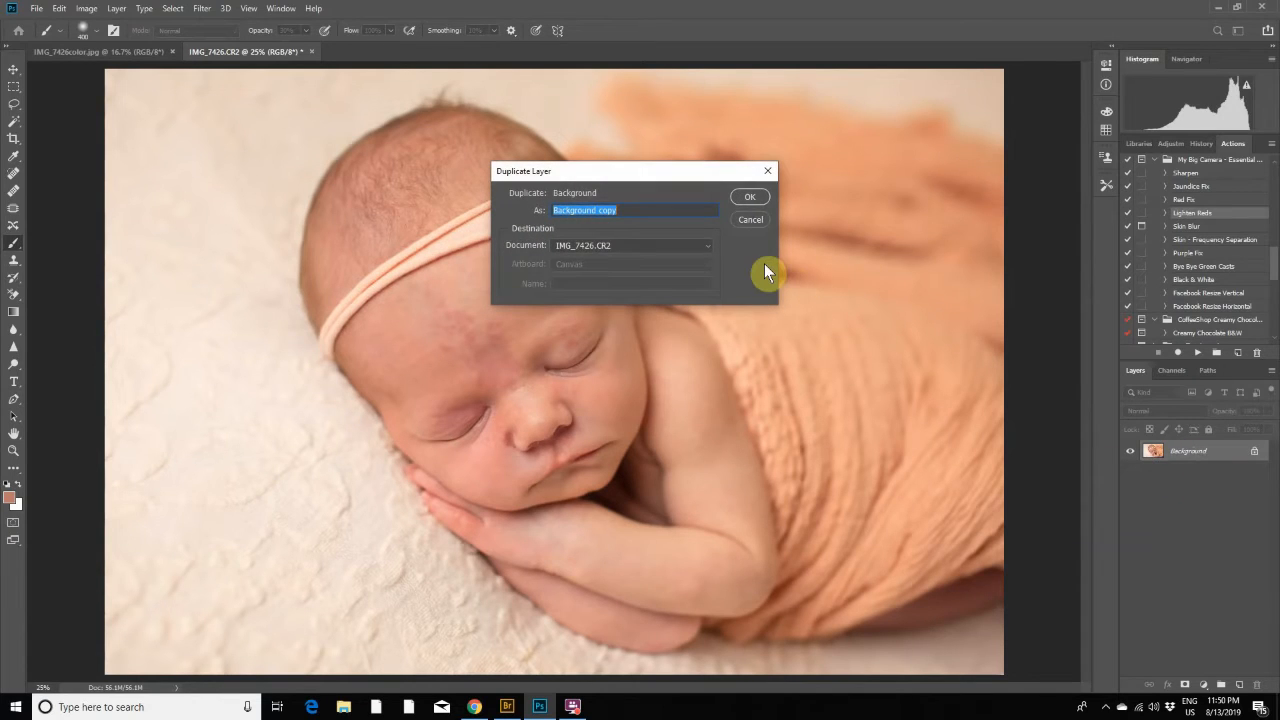
text(Col)
text(oyu)
key(BackSpace)
key(BackSpace)
text(urs)
click(756, 198)
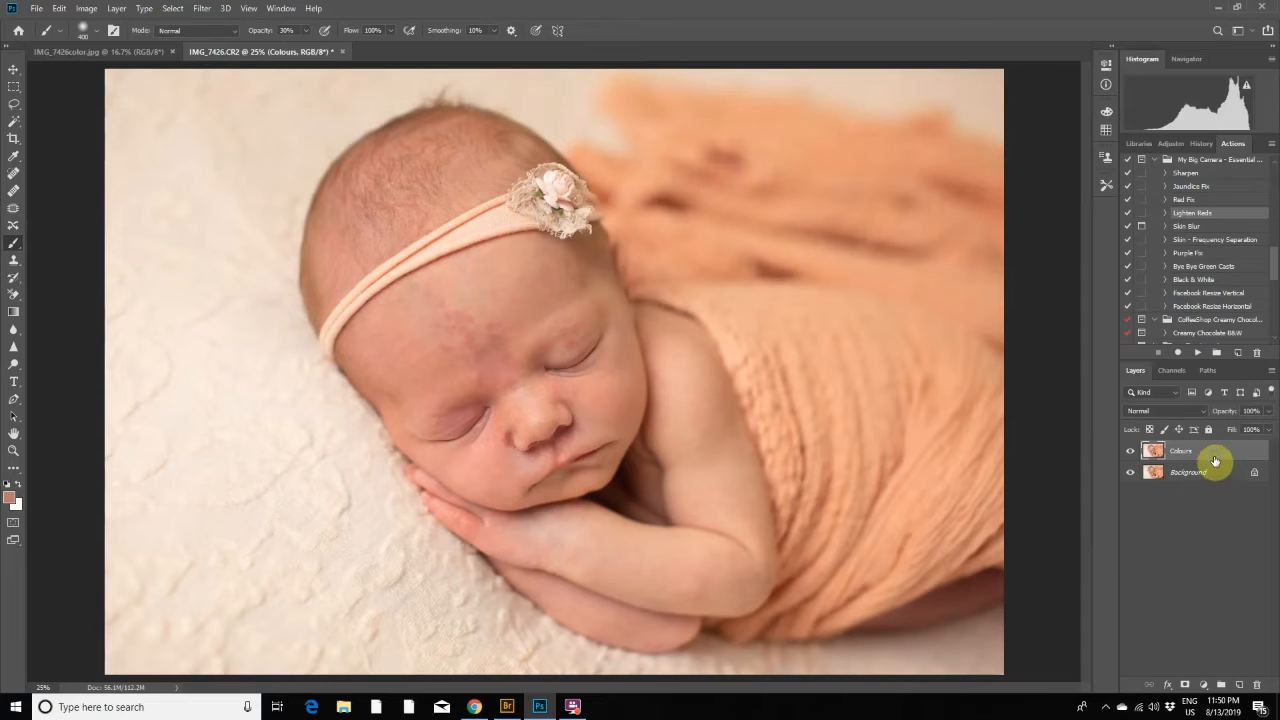
- Duplicate the Colours layer under the name Textures
right_click(1215, 461)
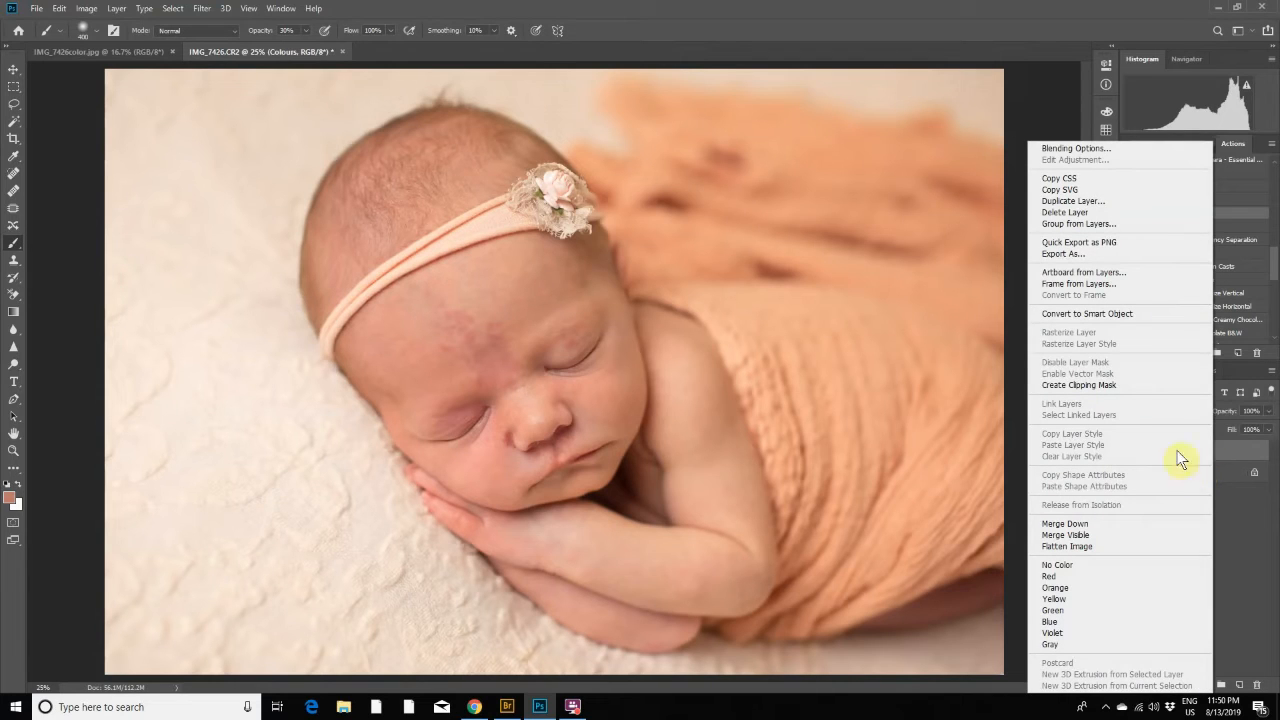
click(1078, 202)
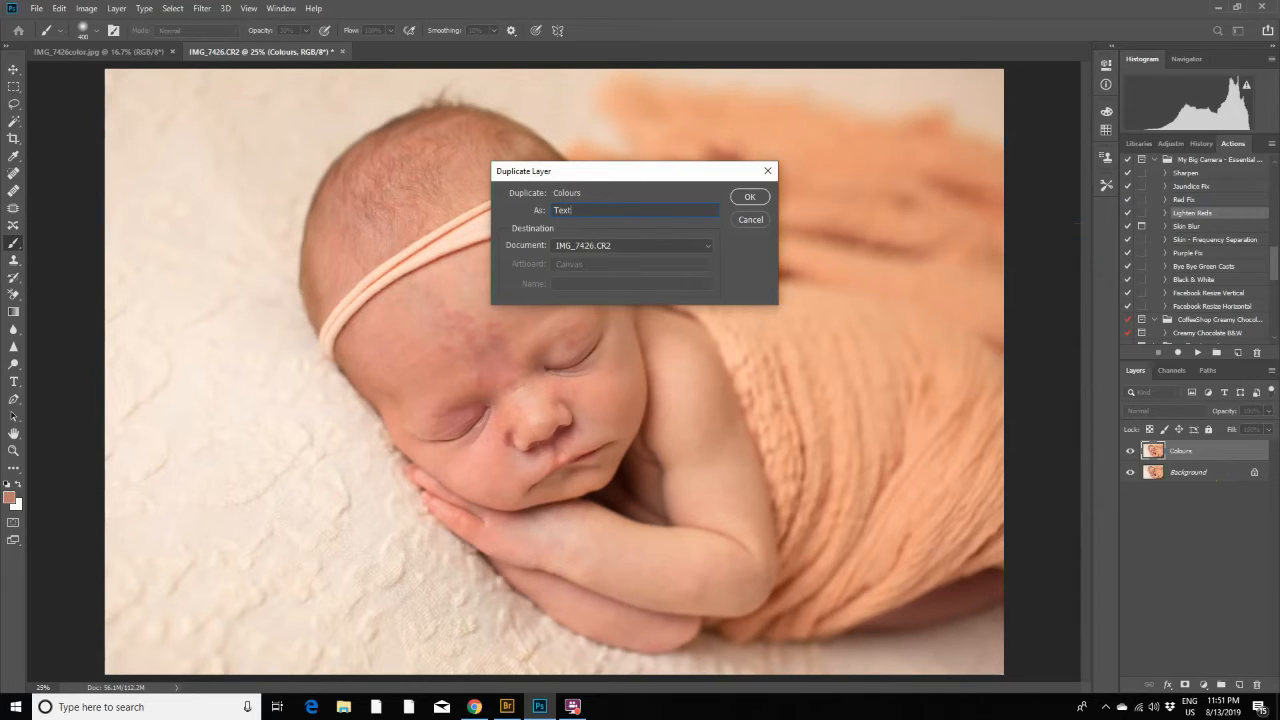
text(Textures)
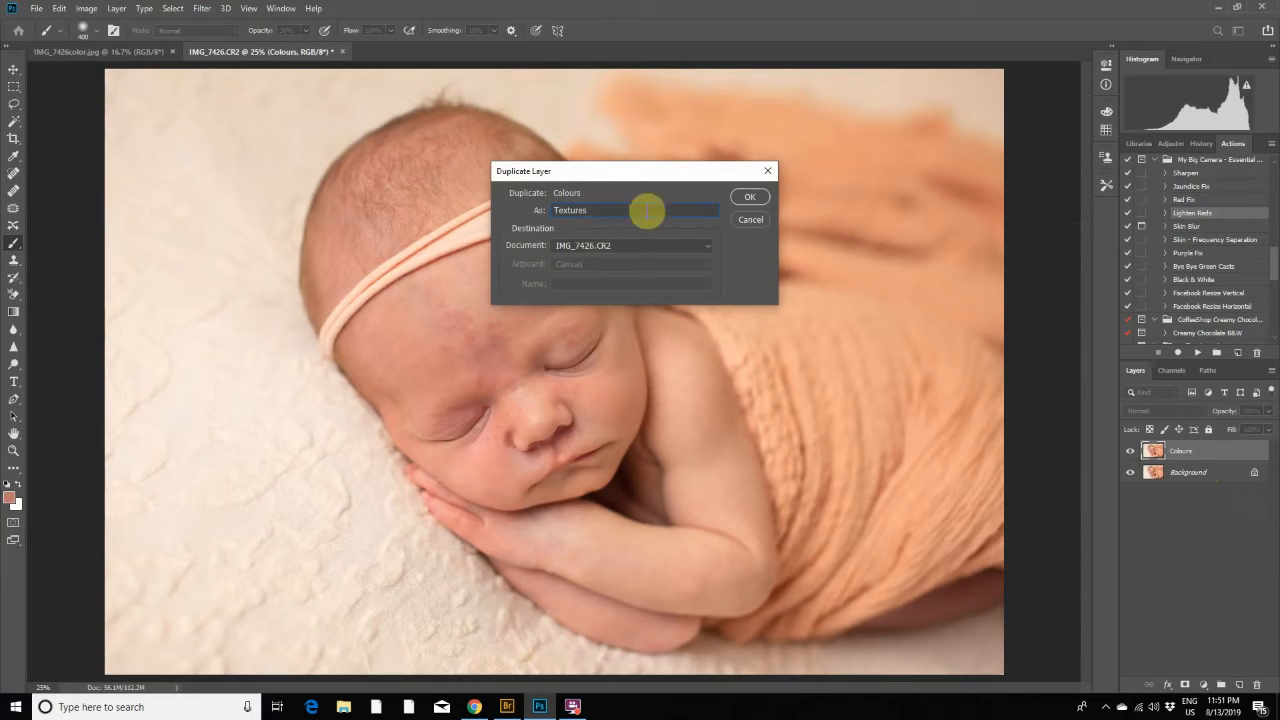
click(749, 197)
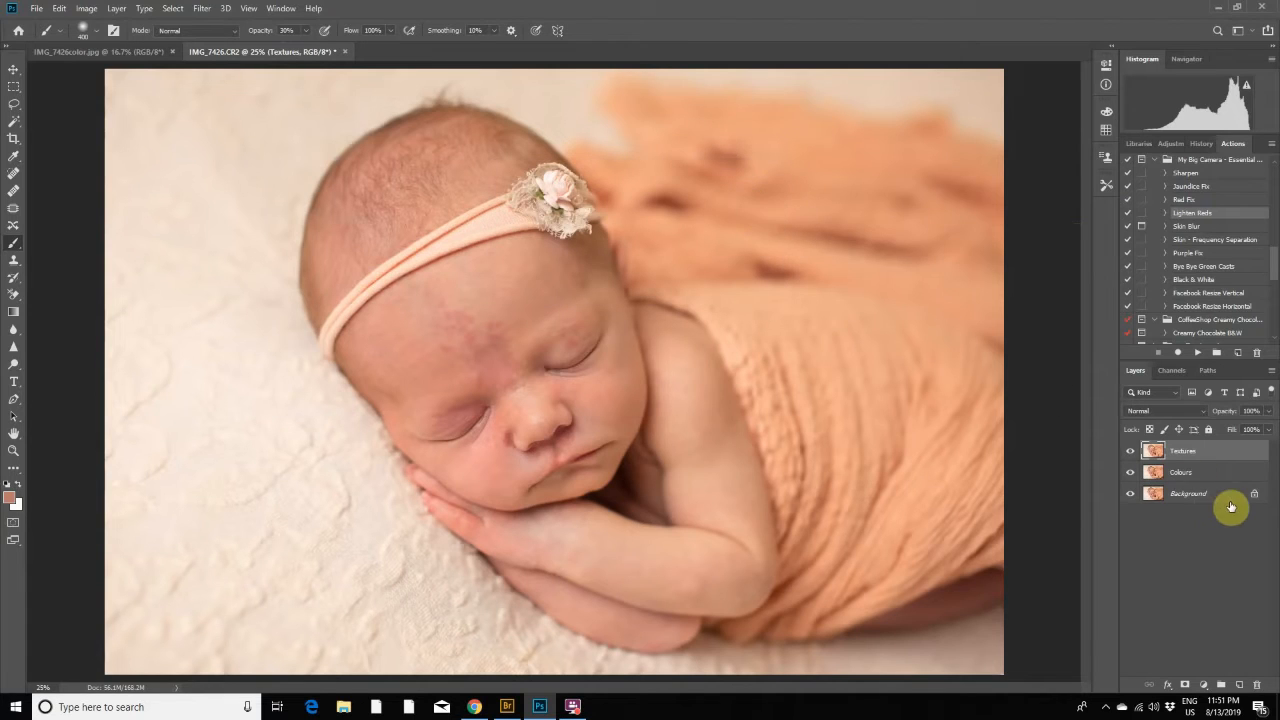
- Hide the Textures layer and apply a Gaussian Blur with a 15.3-pixel radius to the Colours layer
click(1186, 474)
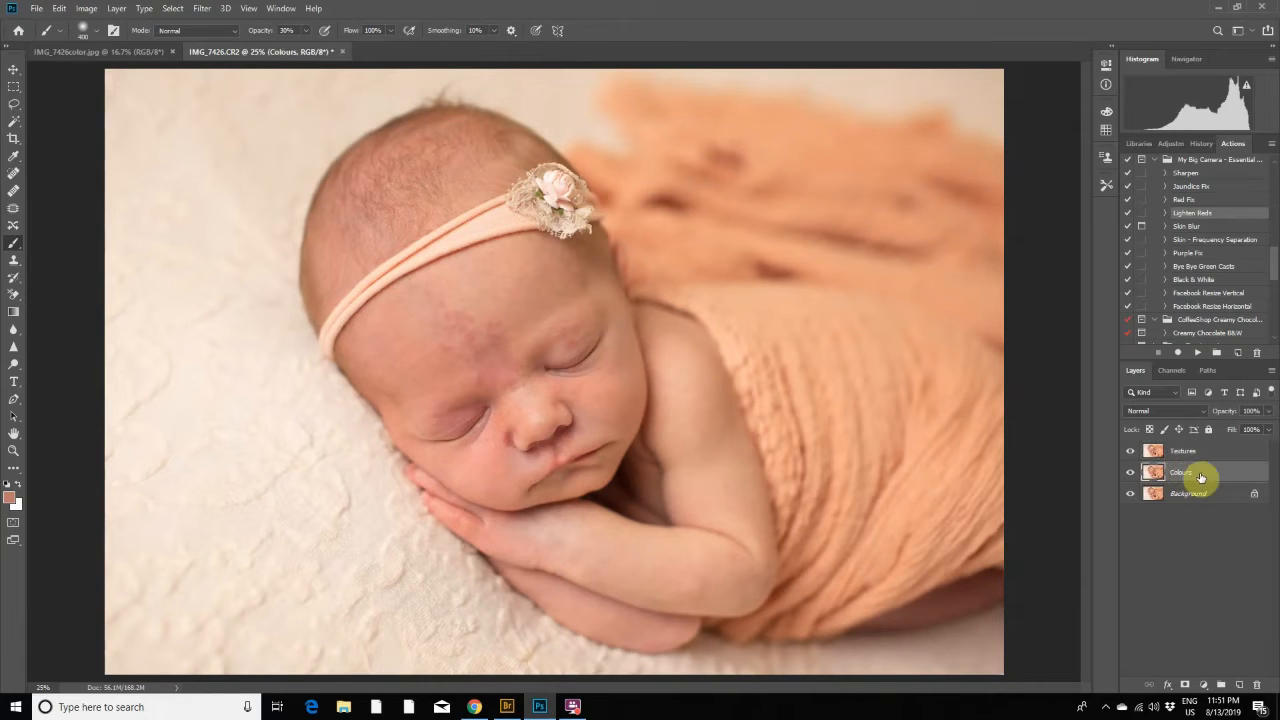
click(1131, 452)
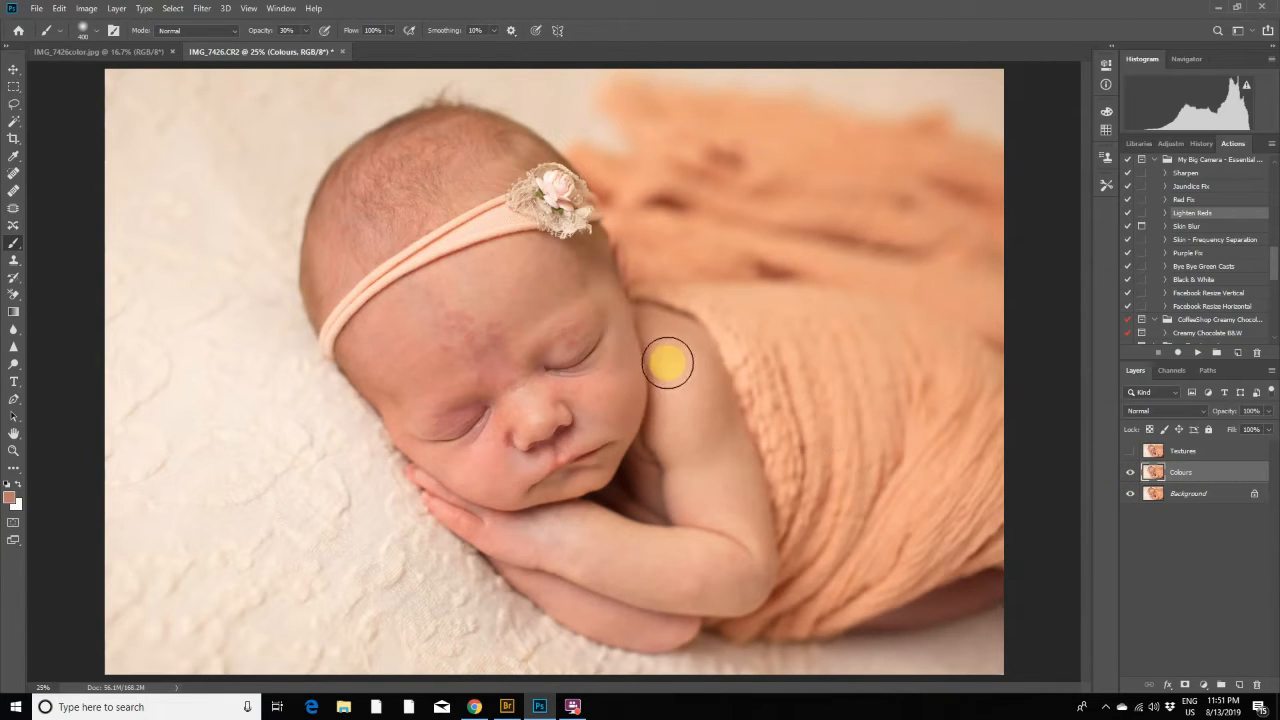
click(206, 12)
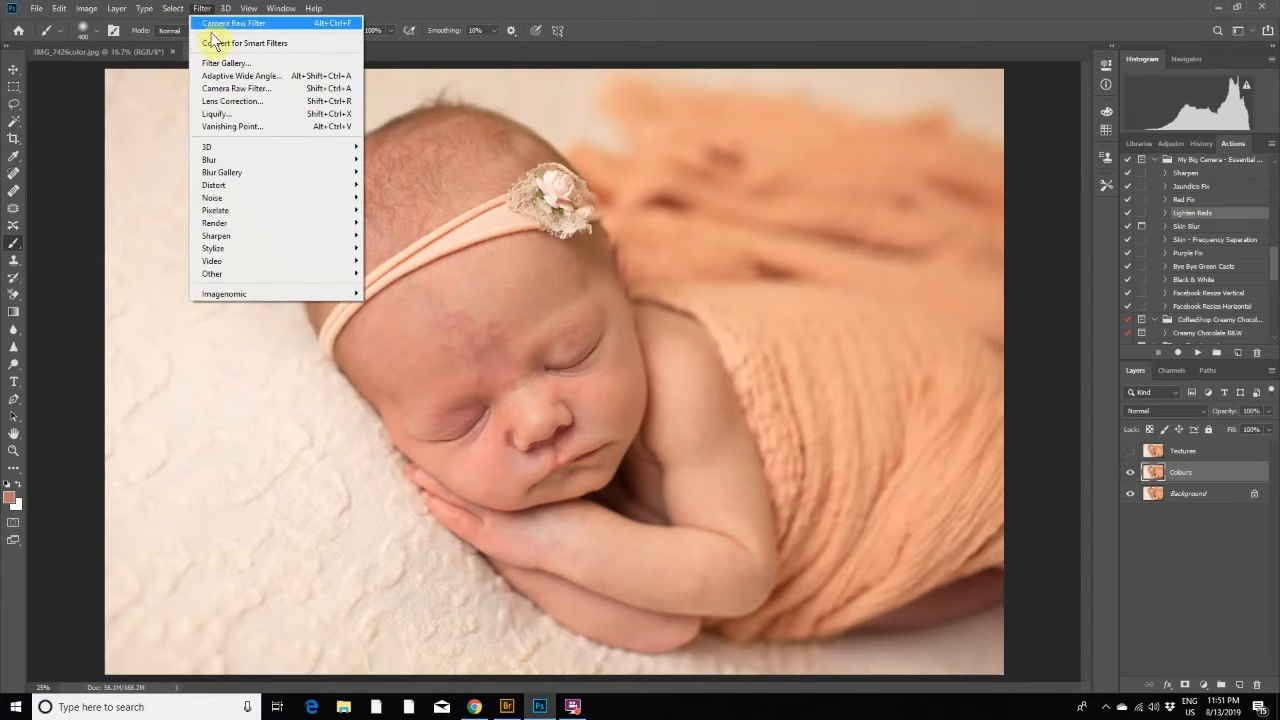
mouse_move(302, 163)
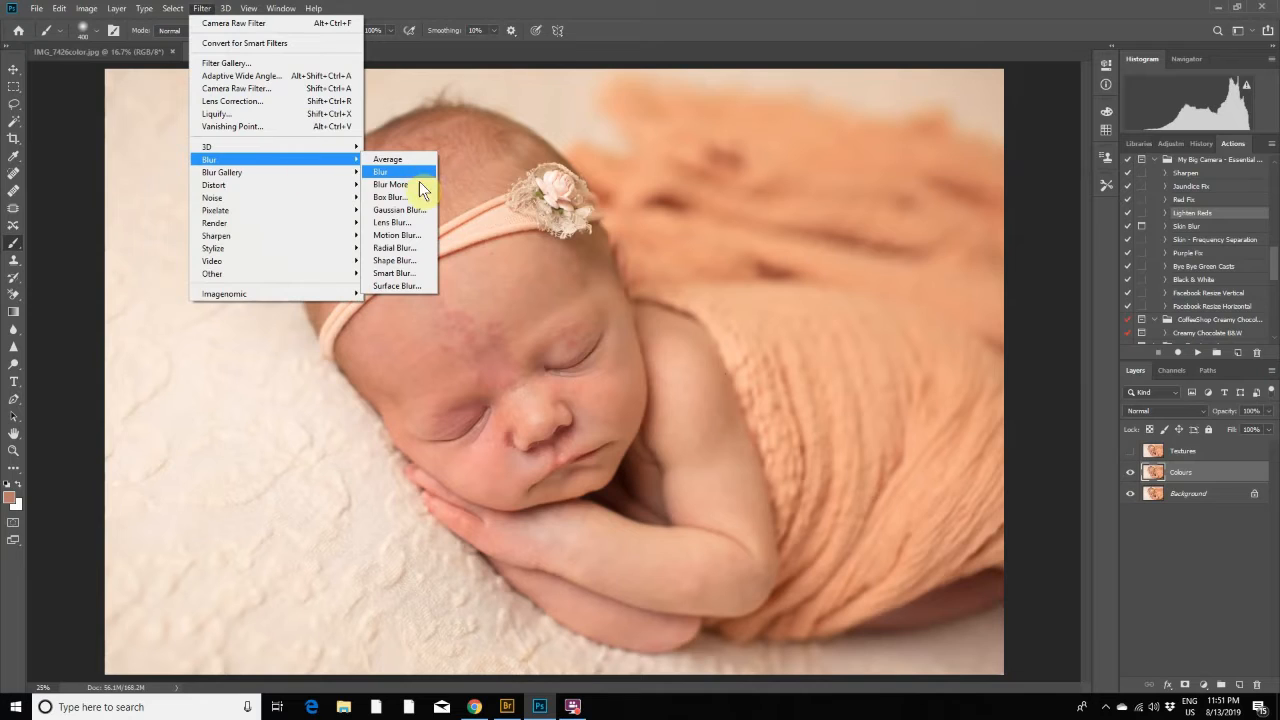
click(405, 210)
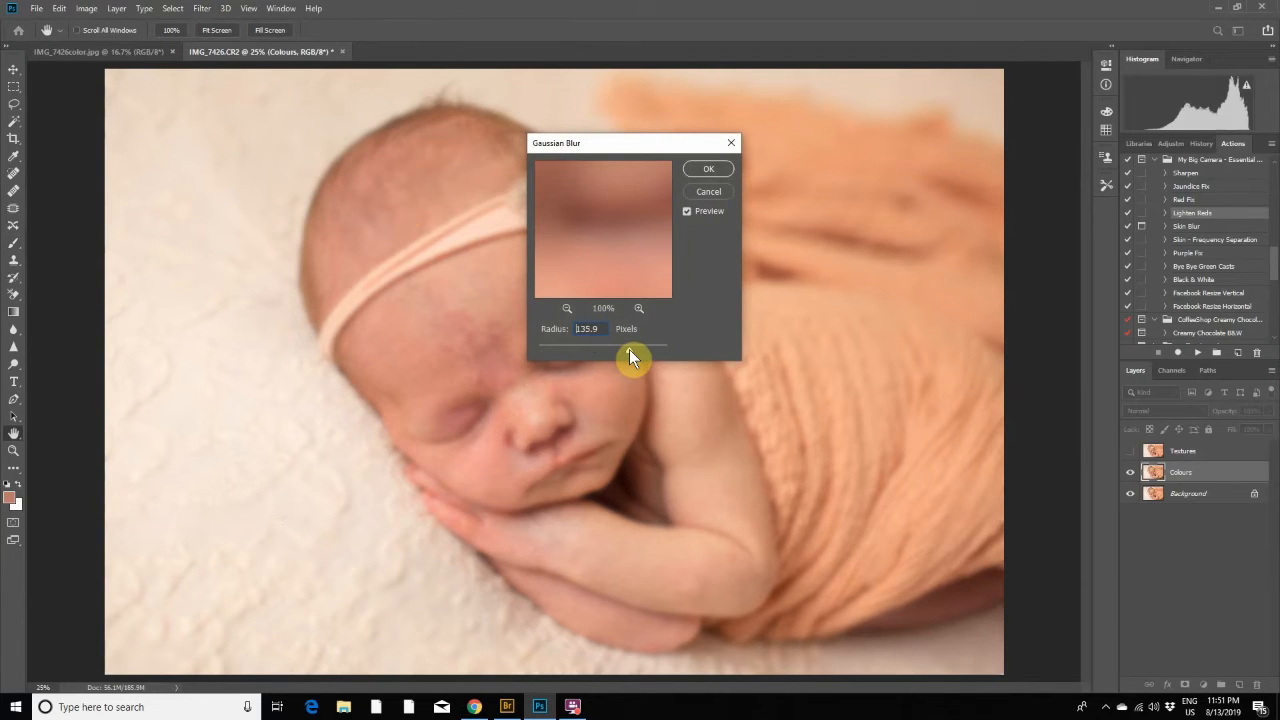
drag(629, 350, 595, 354)
click(708, 172)
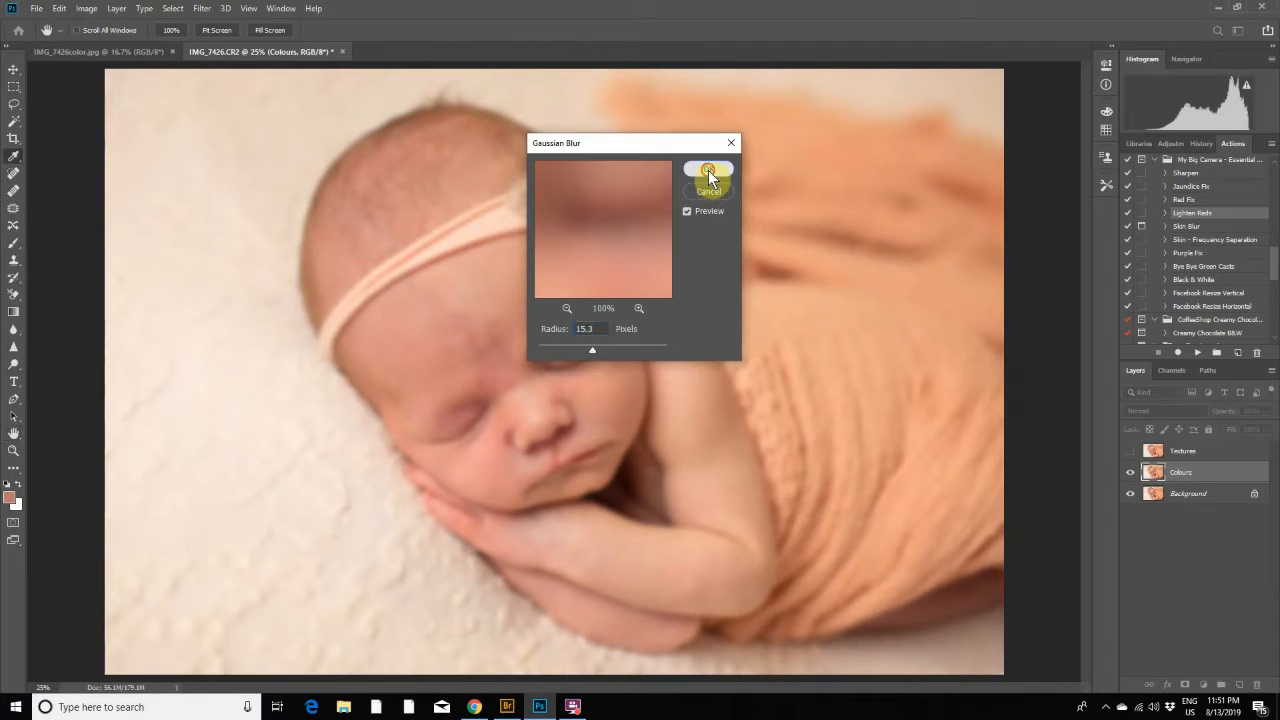
key(b)
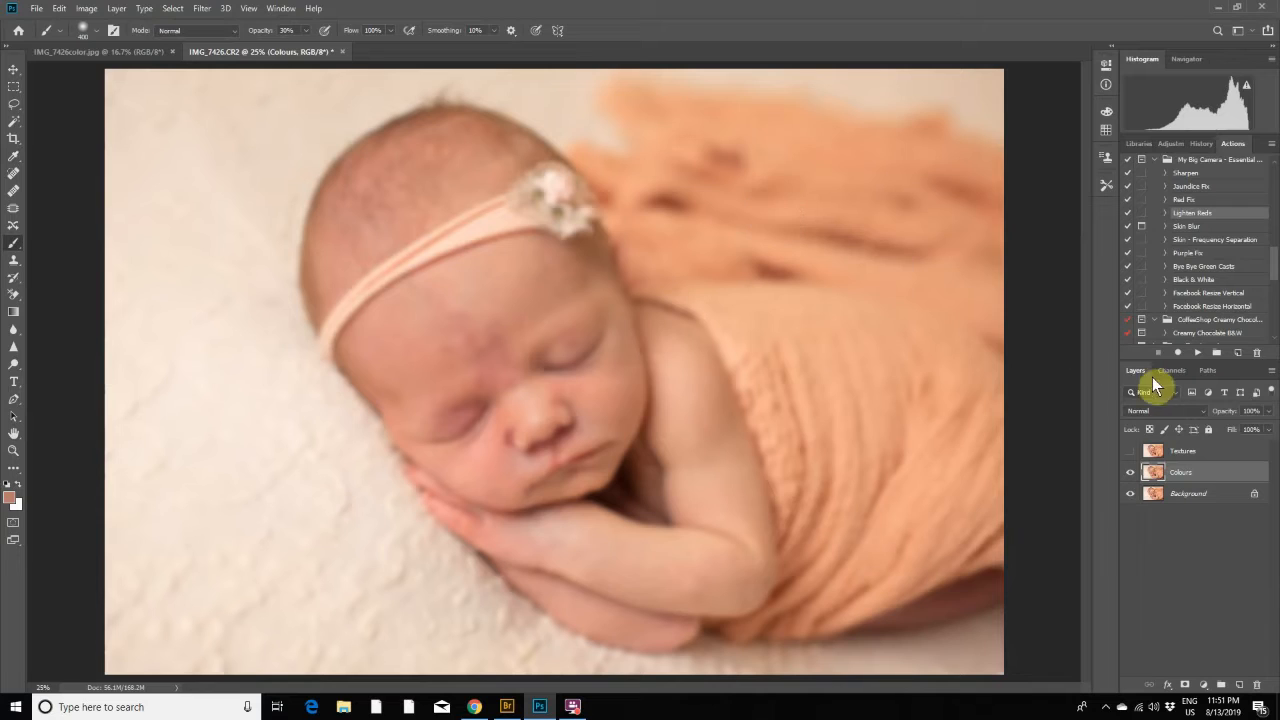
- Show the Textures layer and use Apply Image on it with the Colours layer as inverted source, Add blending, scale 2 and offset 0
click(1131, 452)
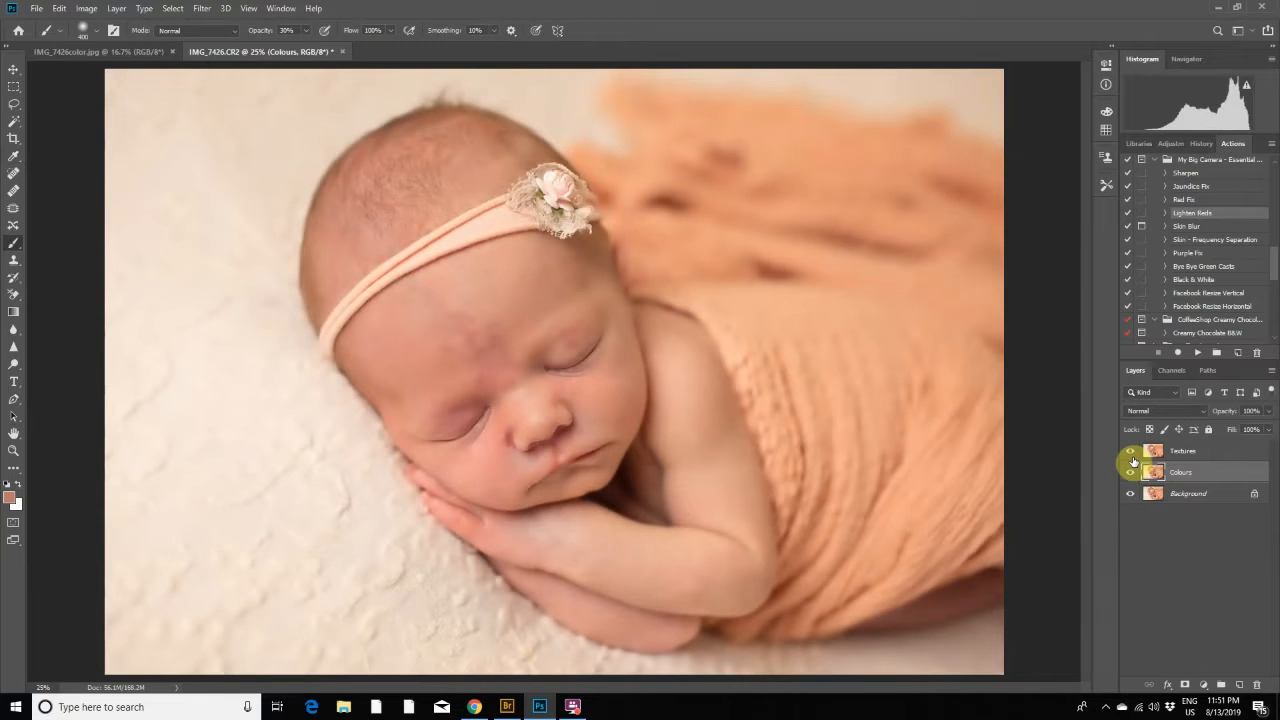
click(1196, 453)
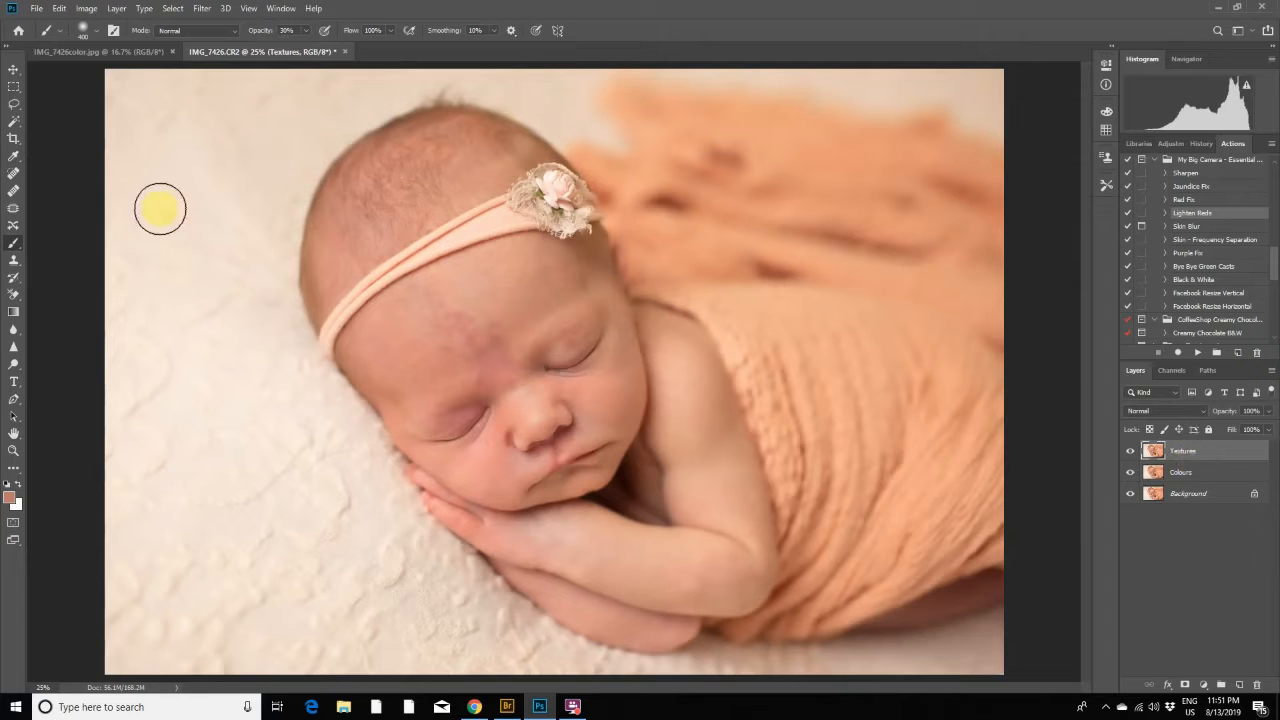
click(86, 8)
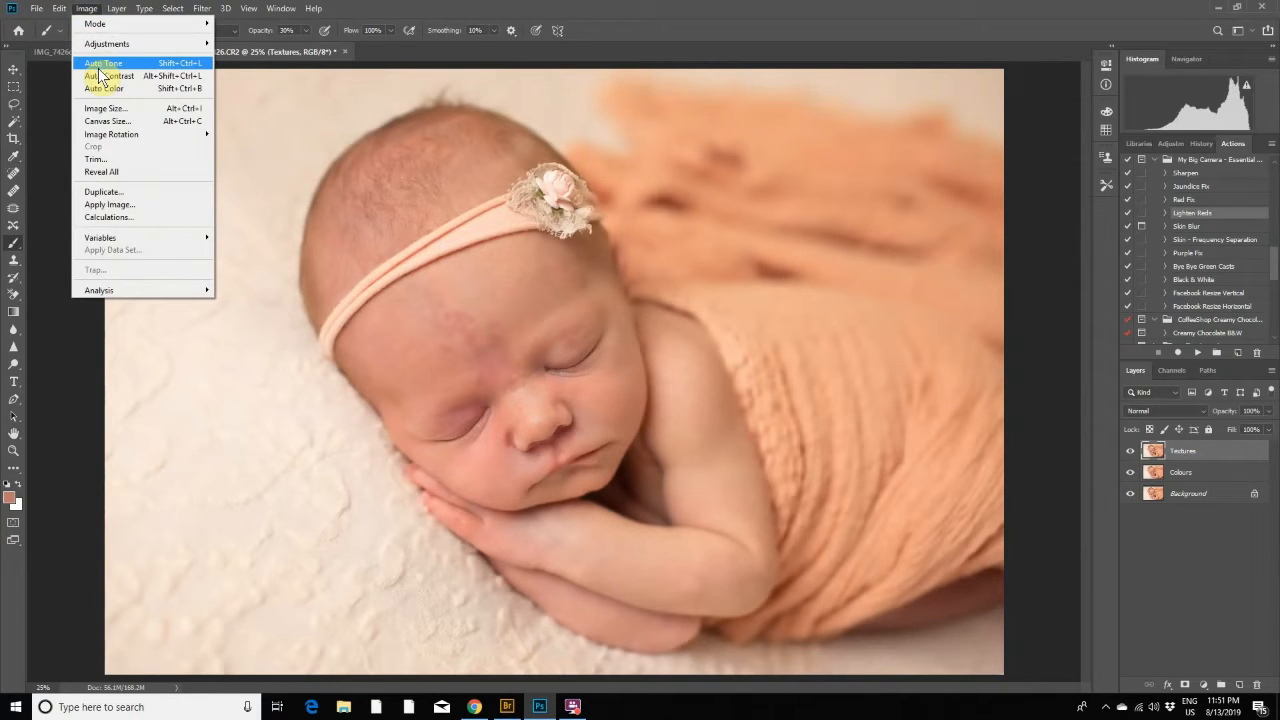
click(108, 204)
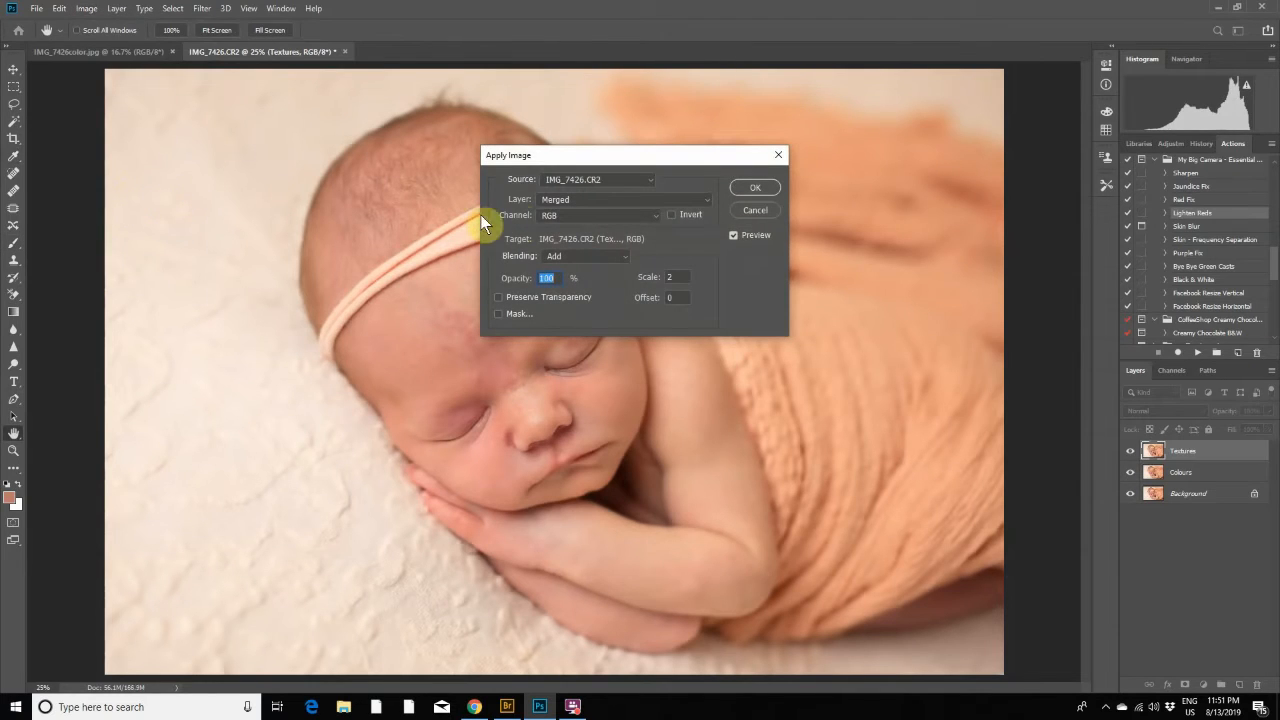
click(603, 203)
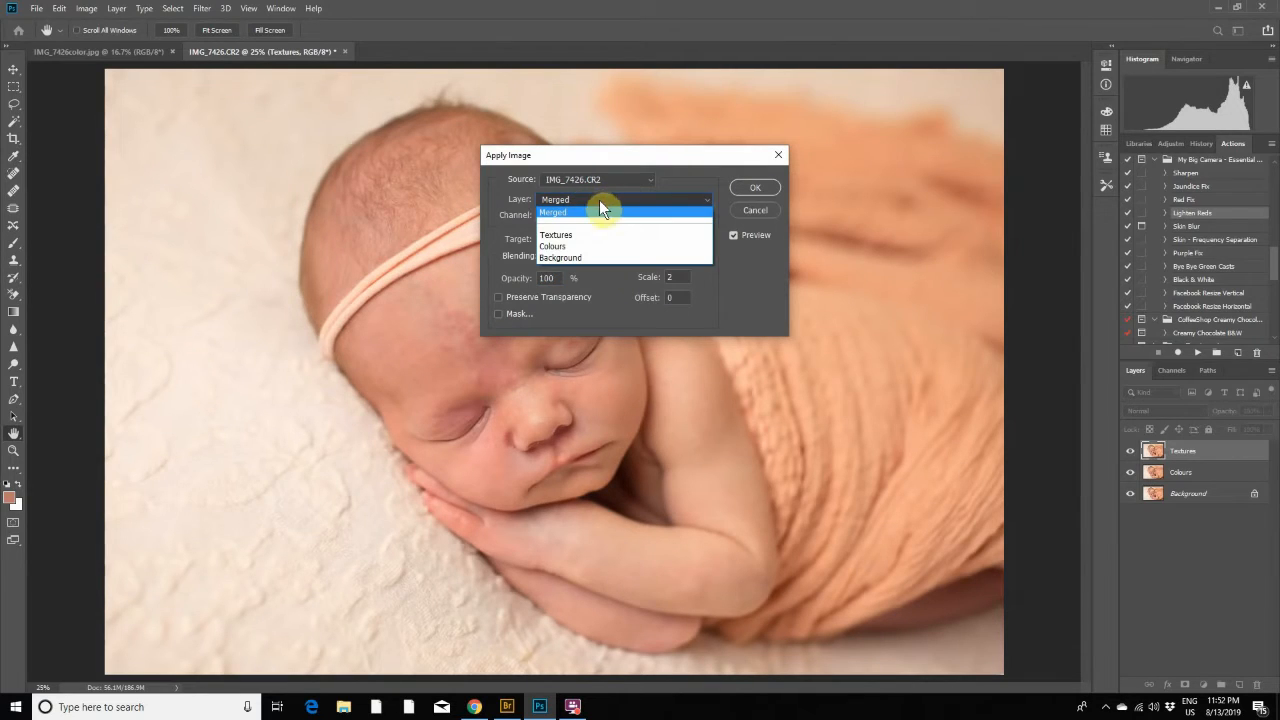
click(562, 247)
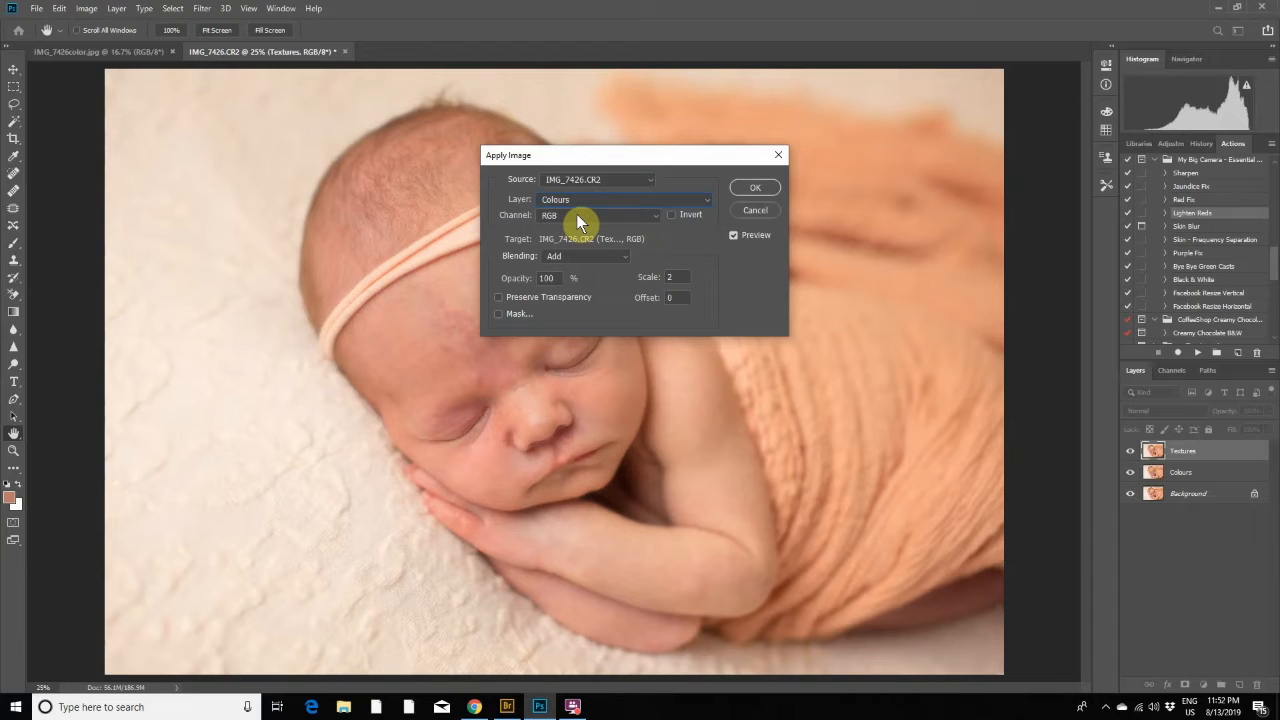
click(671, 215)
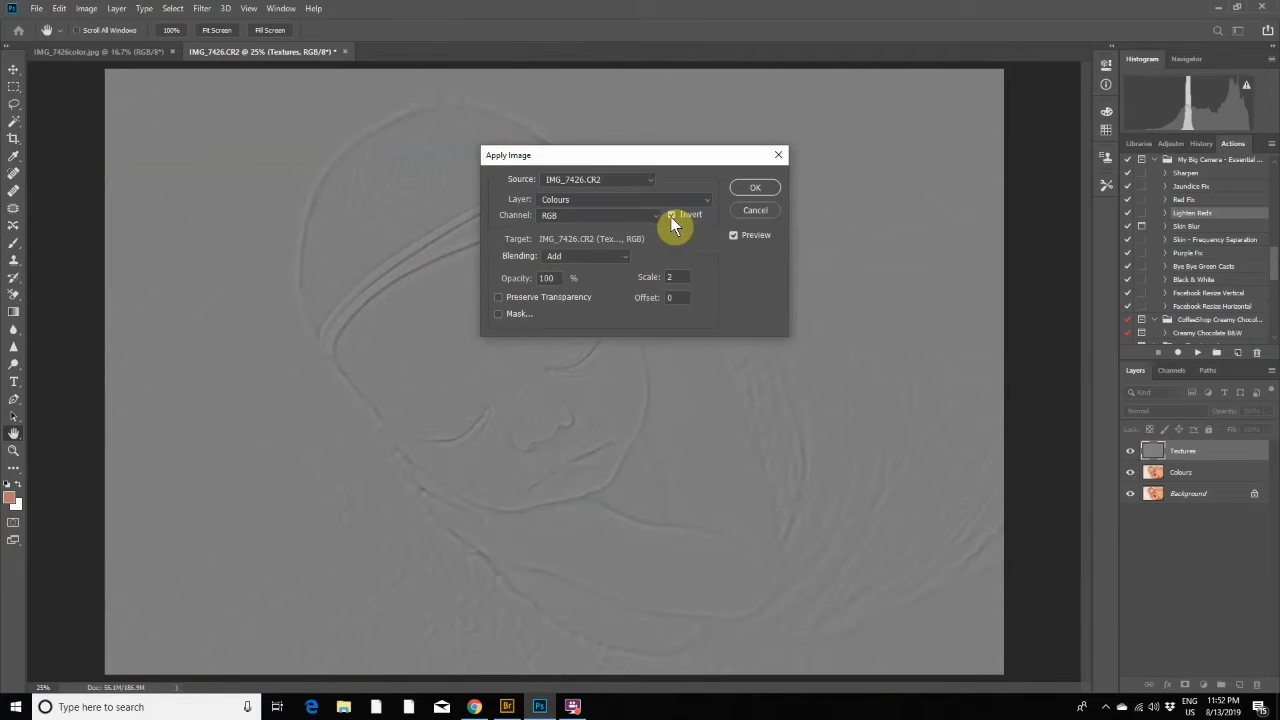
click(576, 255)
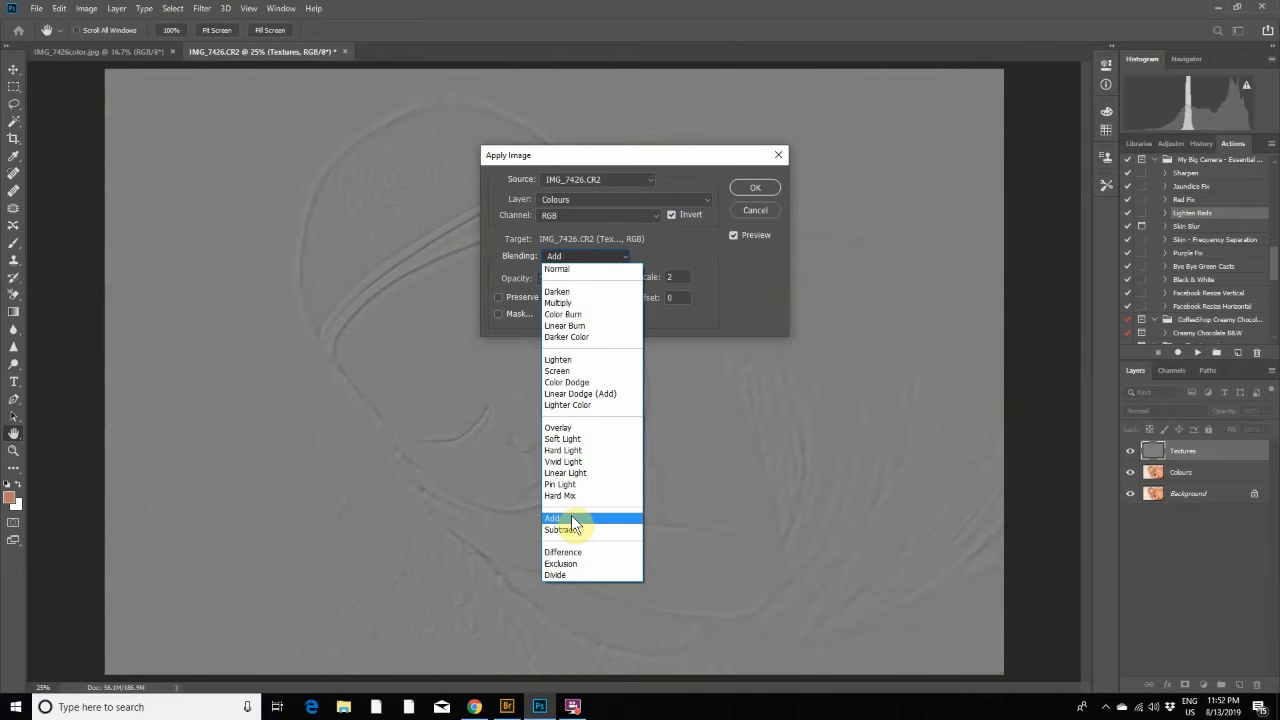
click(571, 518)
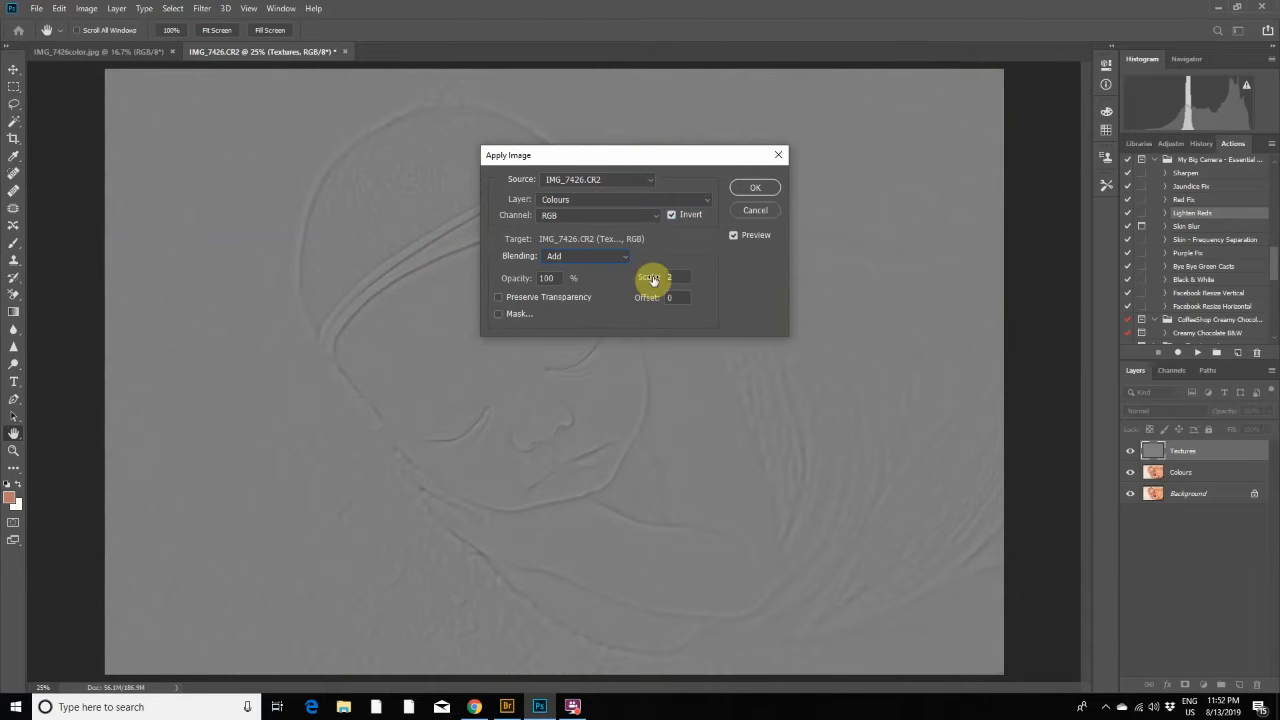
click(760, 192)
key(b)
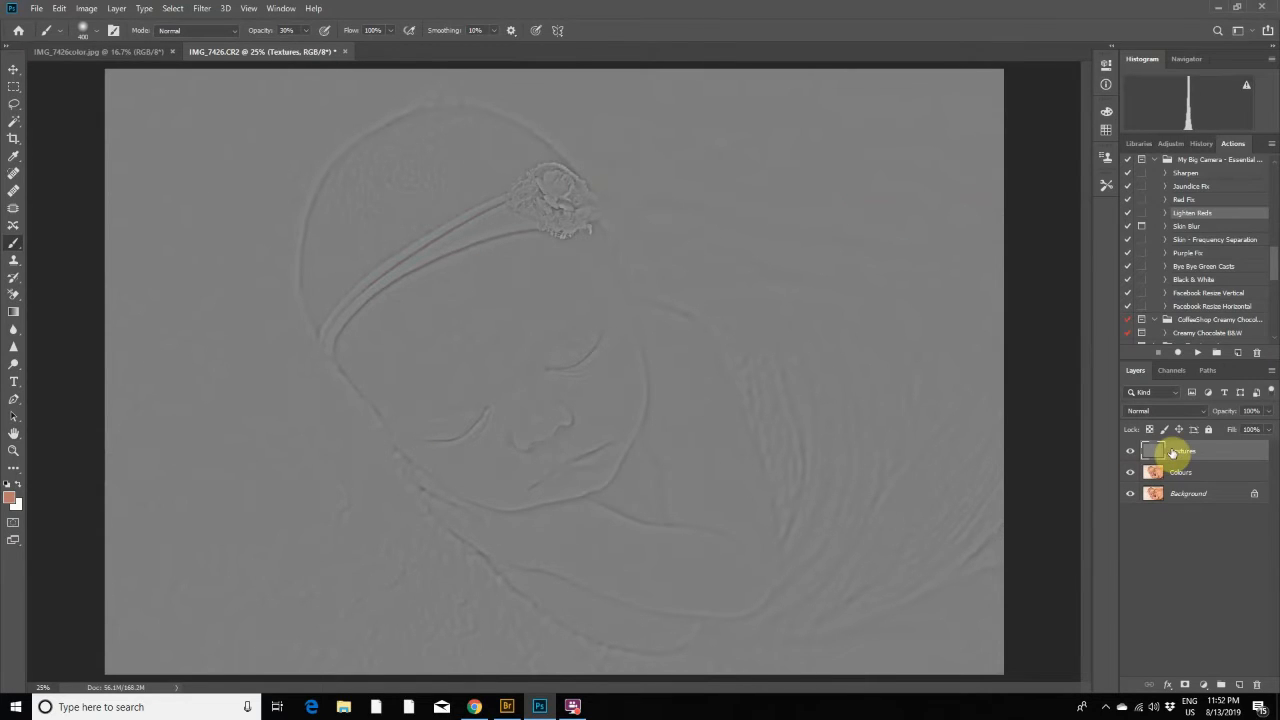
- Set the Textures layer's blend mode to Linear Light and add a white layer mask to the Colours layer
click(1196, 412)
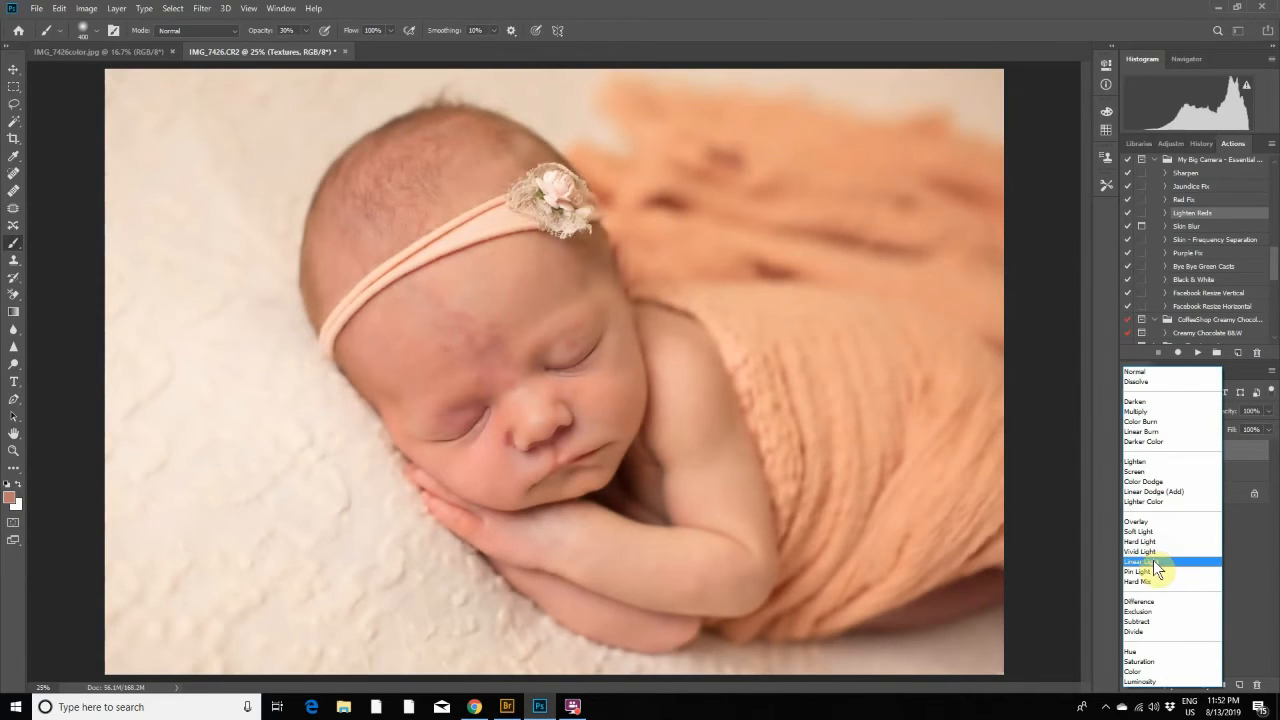
click(1155, 563)
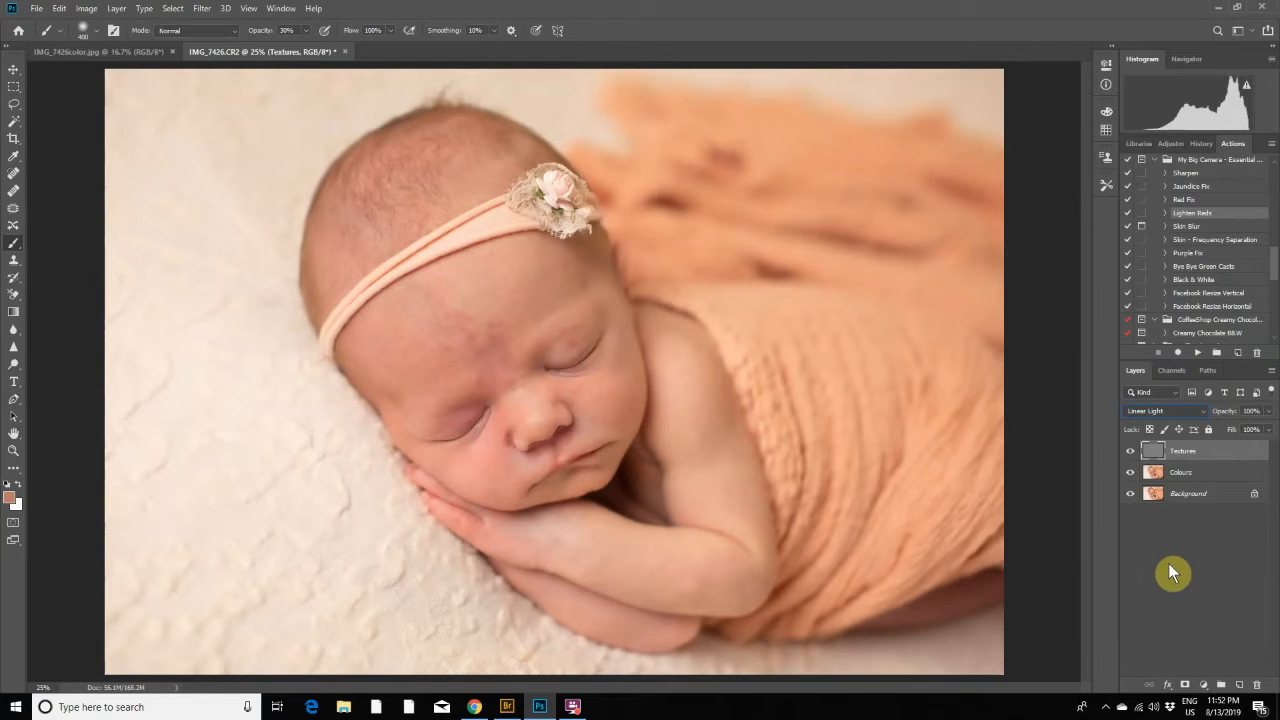
click(1195, 477)
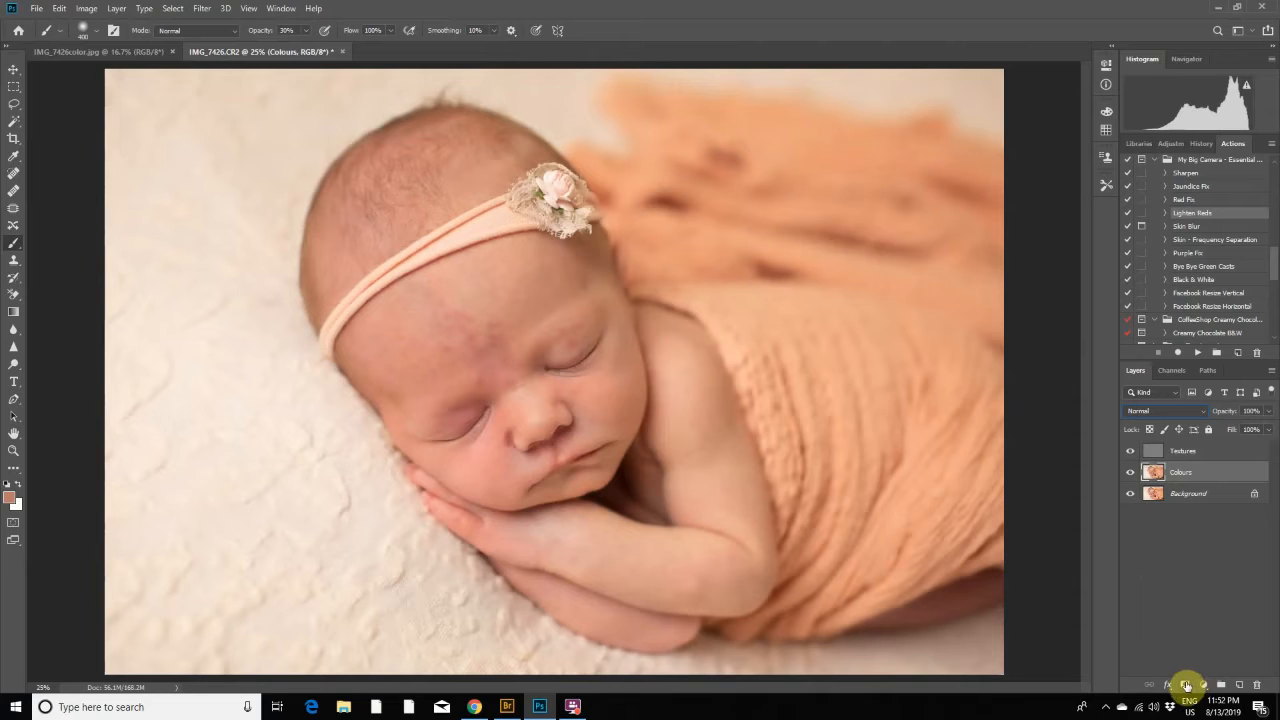
click(1186, 686)
click(1199, 454)
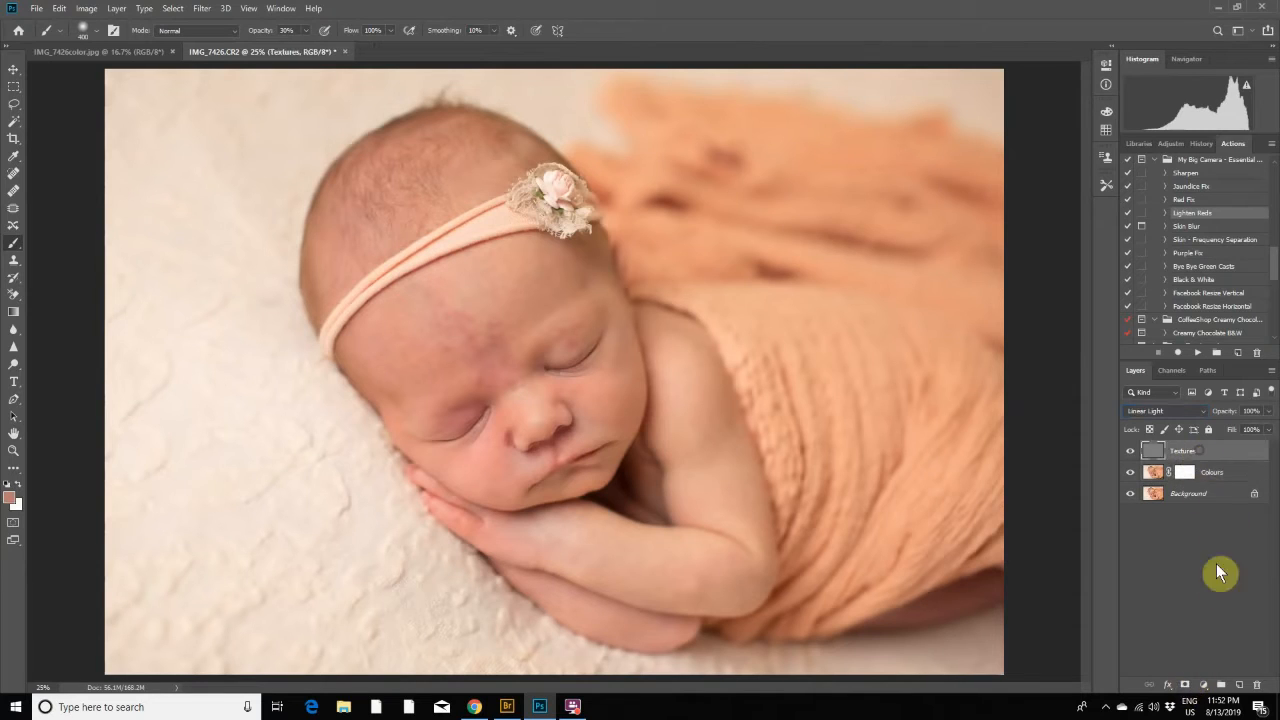
- Add a white layer mask to the Textures layer and group the Textures and Colours layers as Frequency Separation
click(1188, 685)
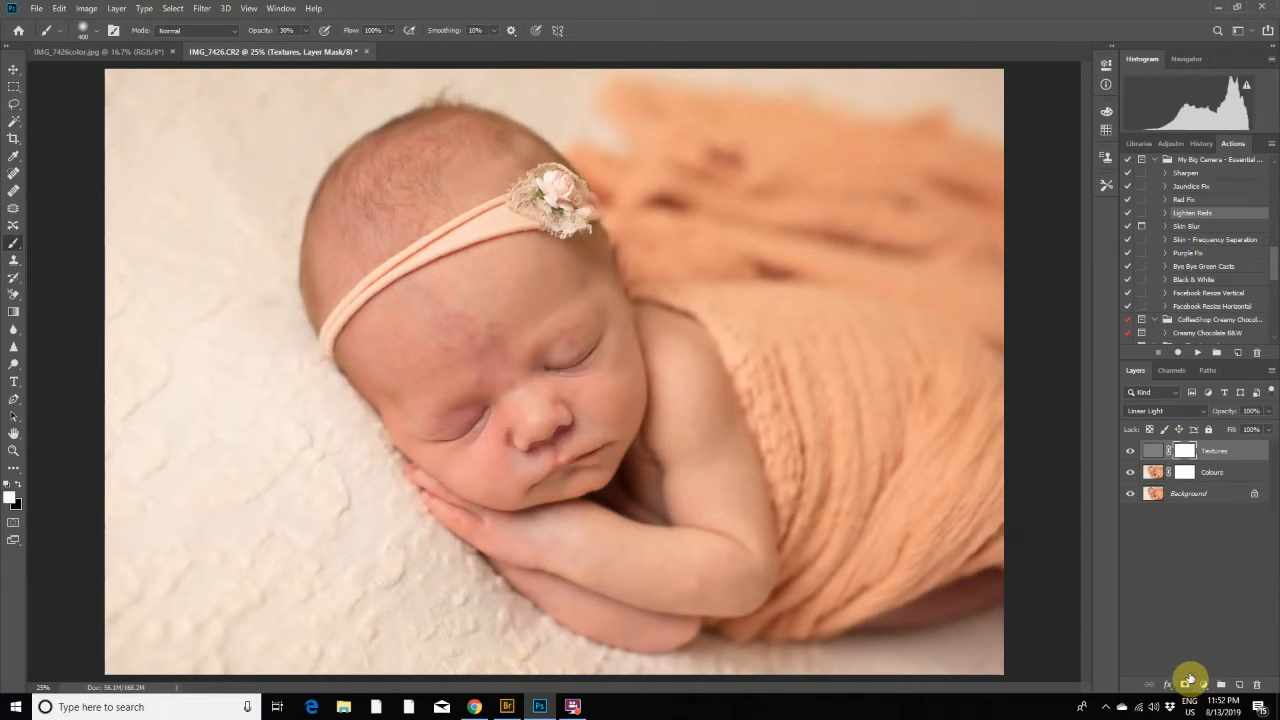
click(1206, 473)
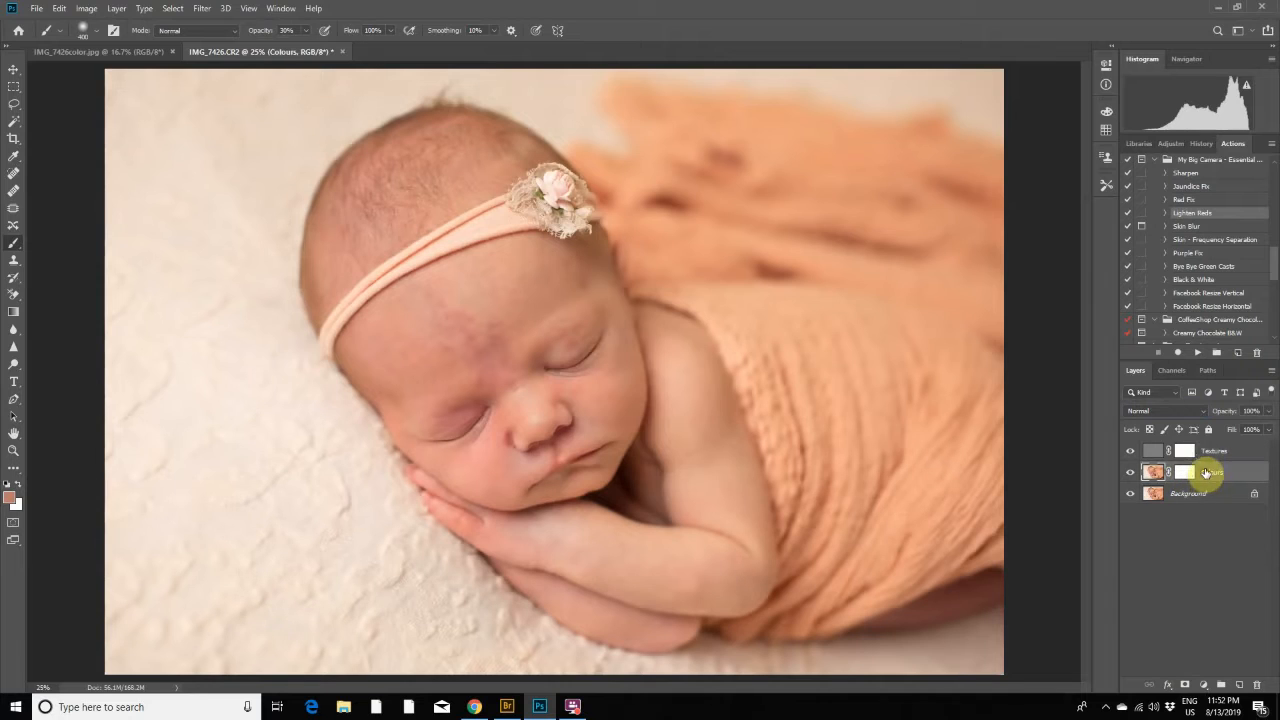
click(1206, 452)
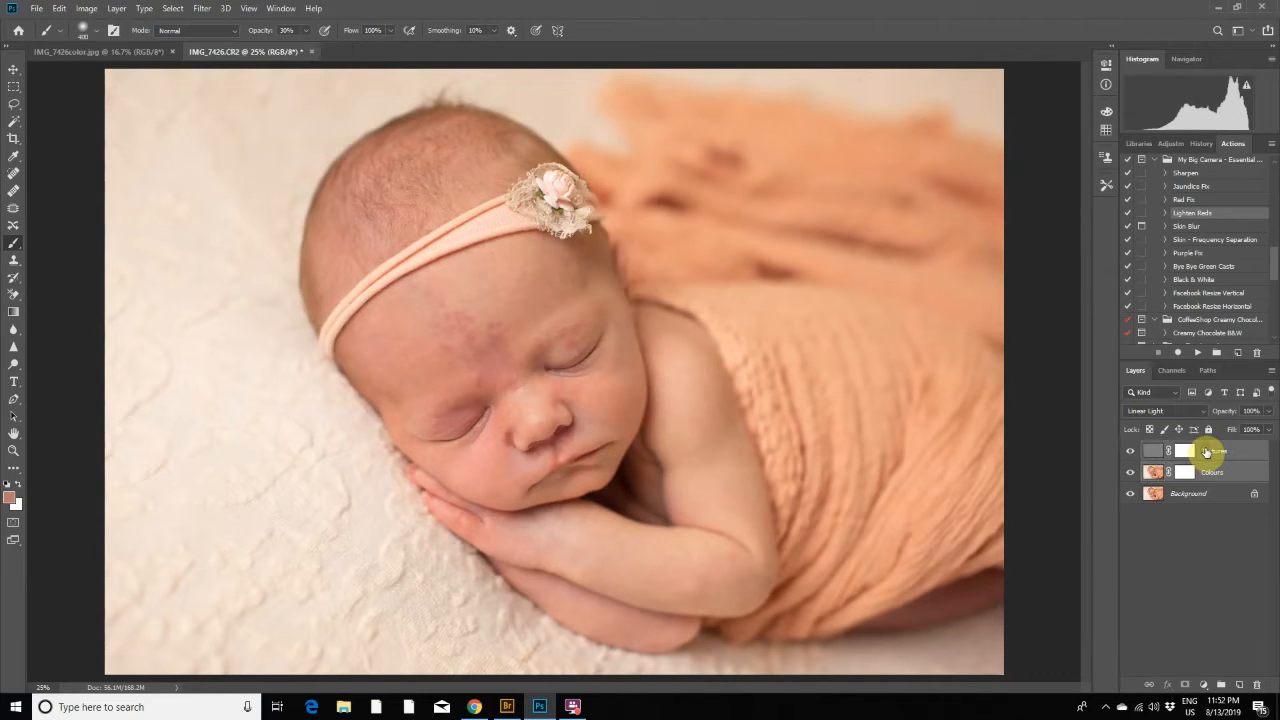
right_click(1206, 452)
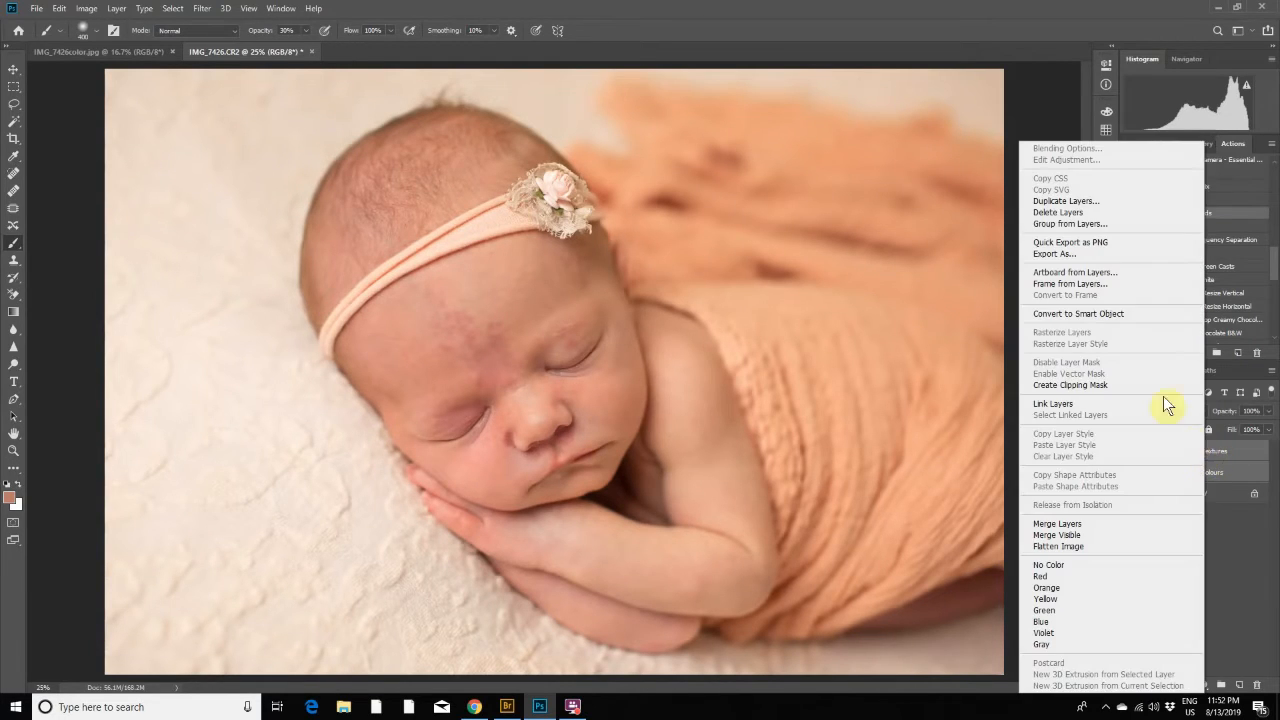
click(1086, 225)
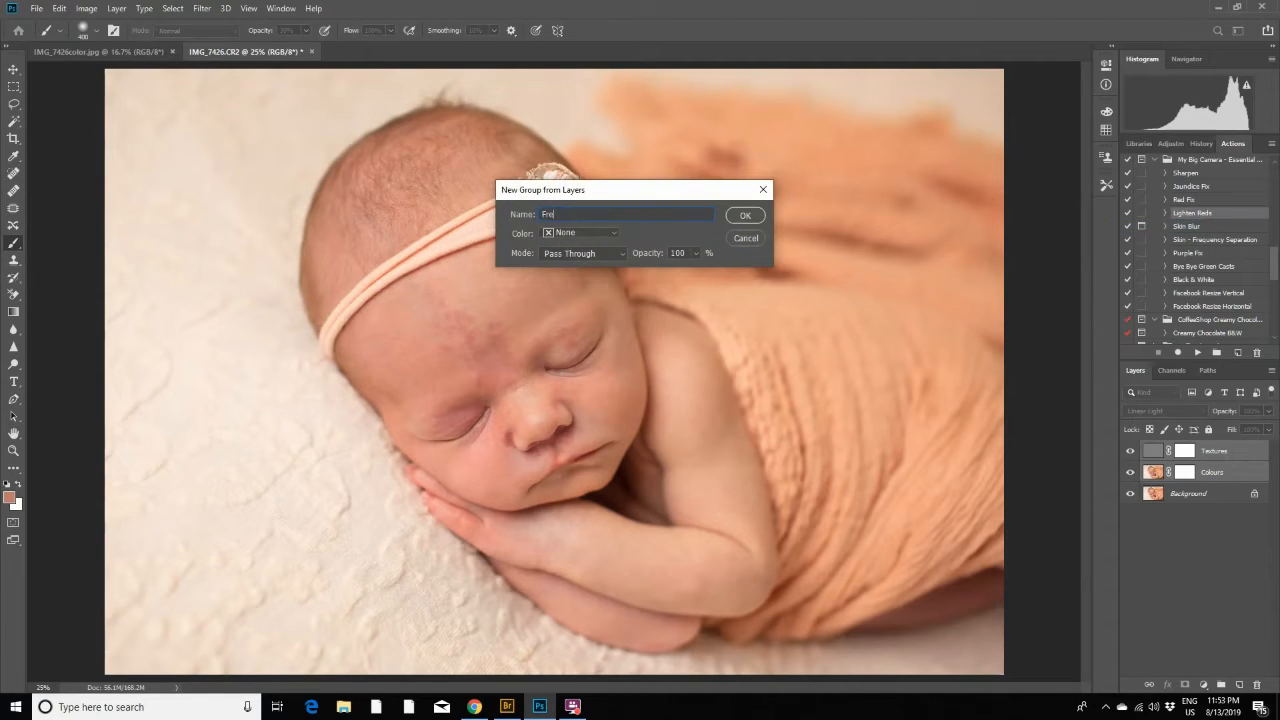
text(Frequency Separation)
click(749, 216)
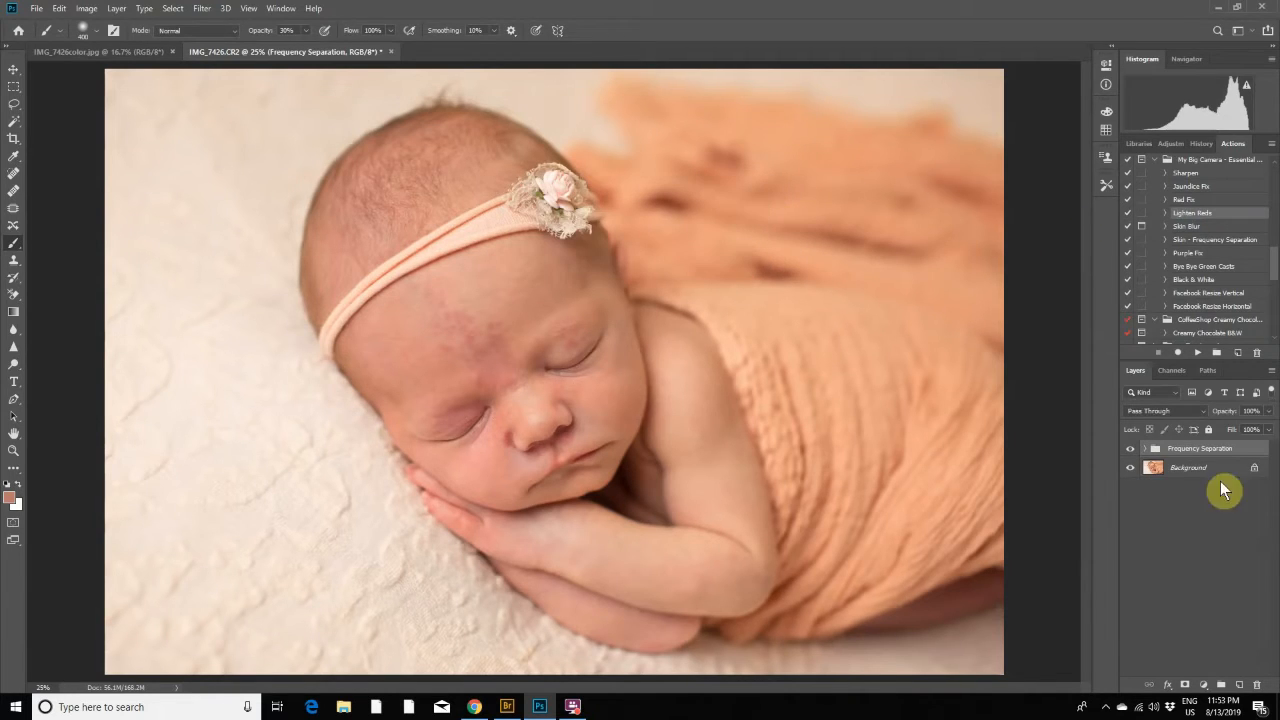
- Add a white layer mask to the Frequency Separation group, hide its Textures layer and select the Colours layer's image
click(1186, 684)
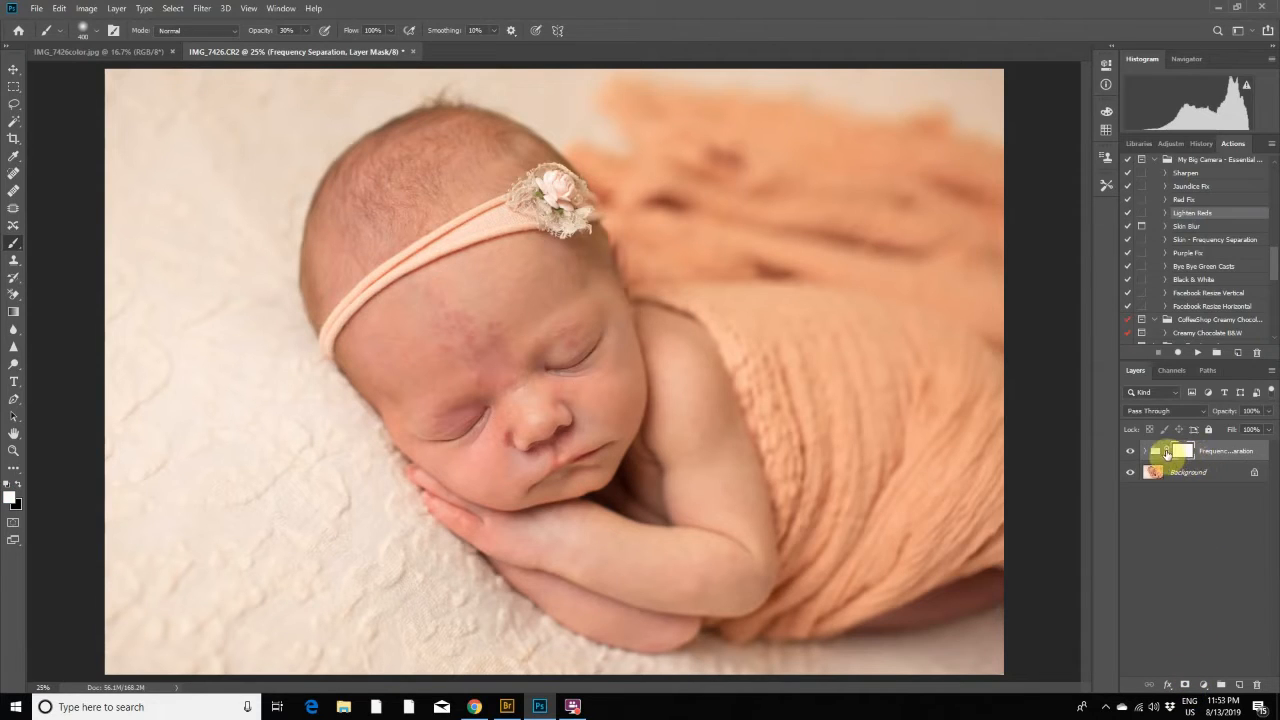
click(1148, 455)
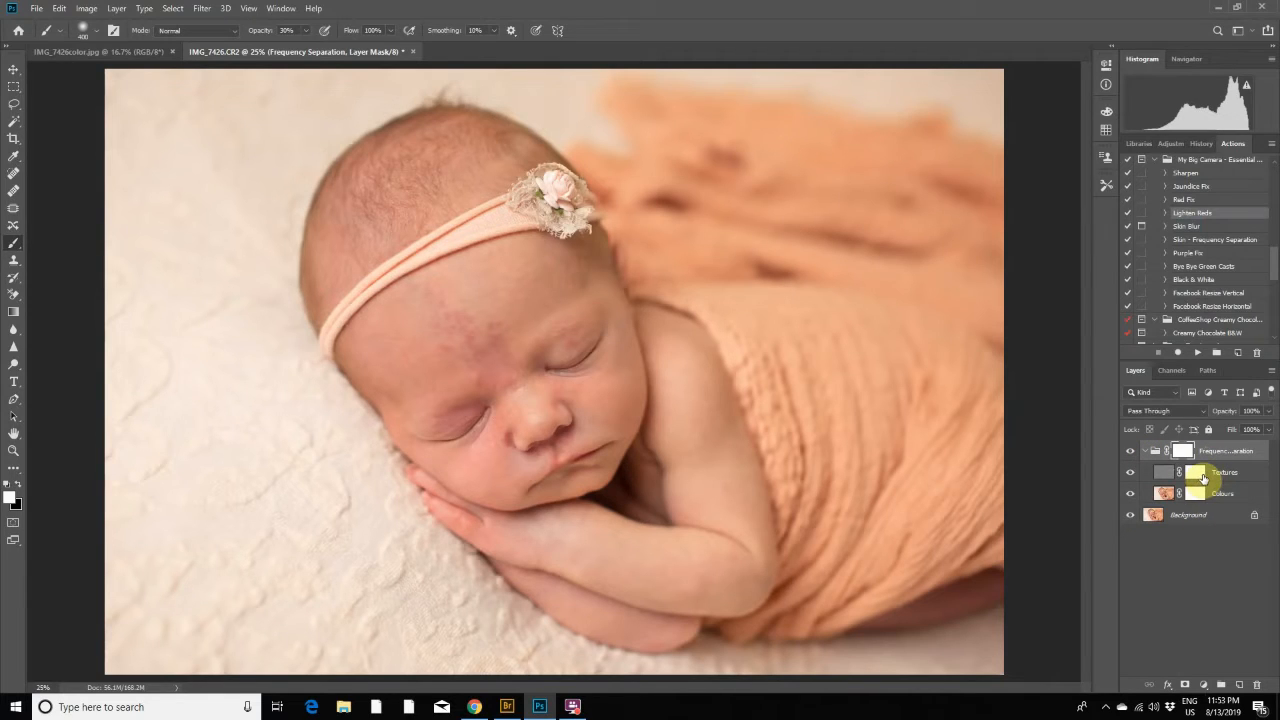
click(1131, 473)
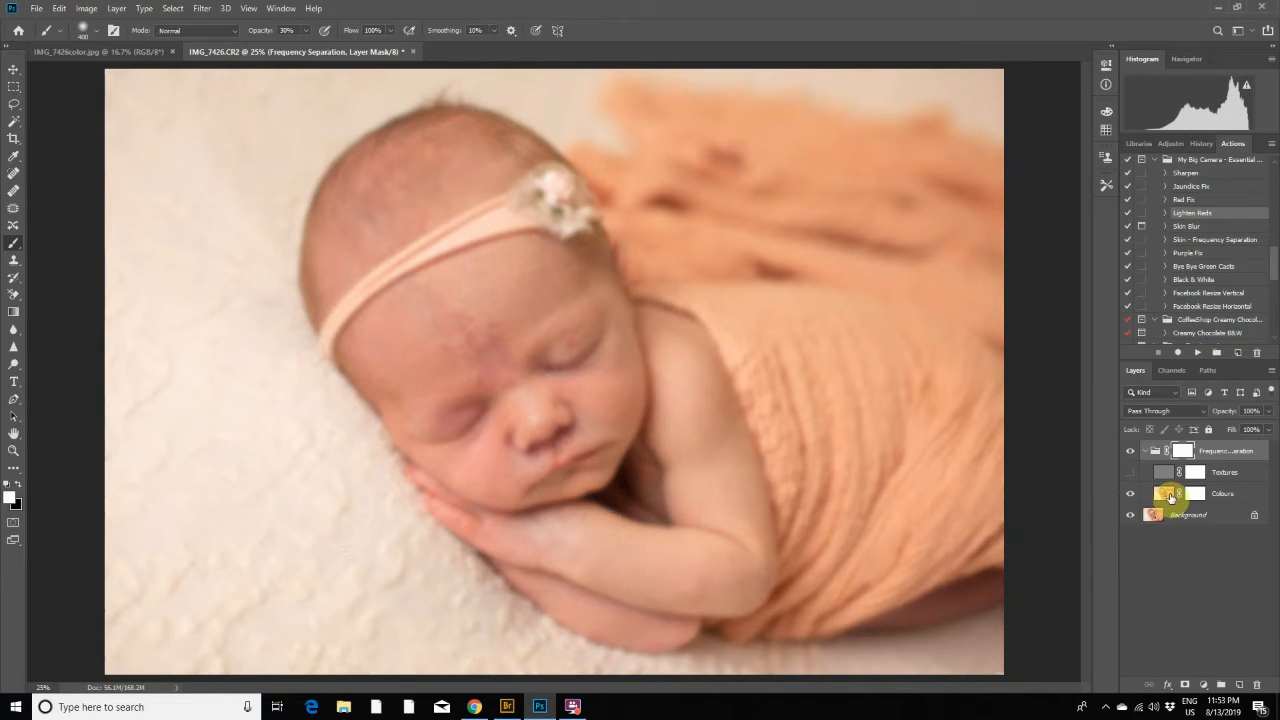
click(1171, 497)
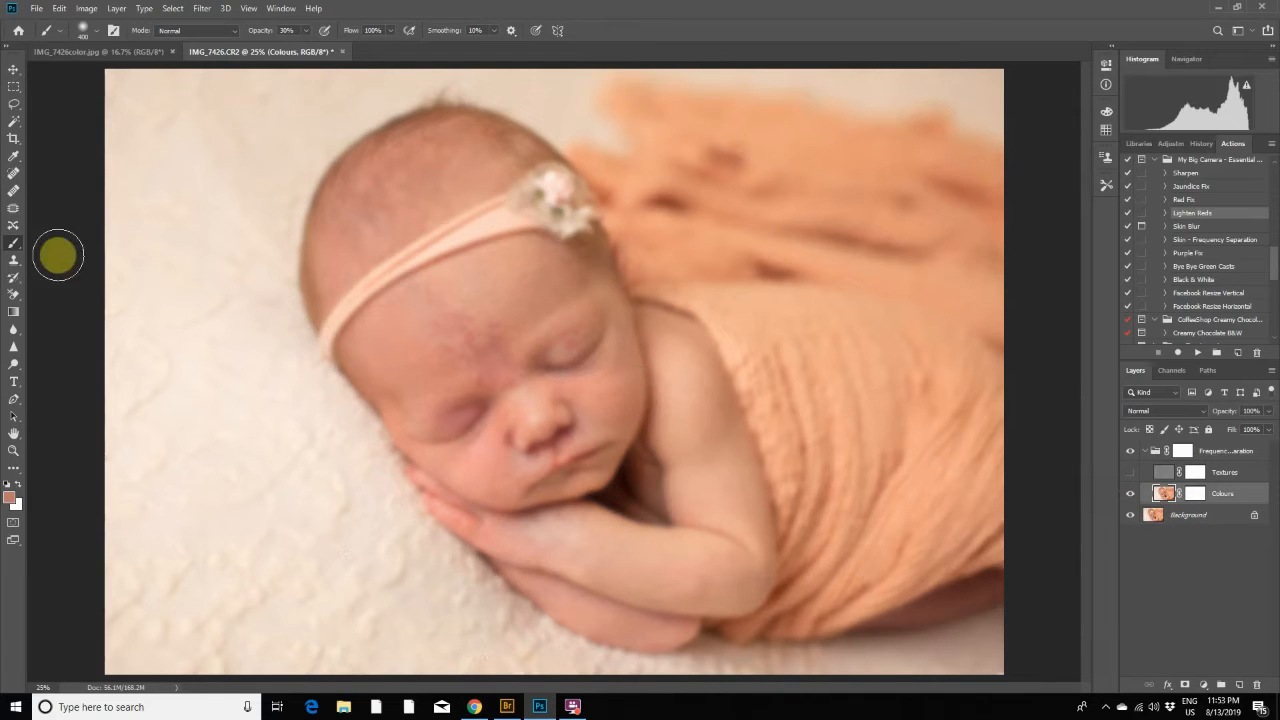
- Patch the red blotch on the baby's forehead on the Colours layer with clean skin beside it, and deselect
click(13, 217)
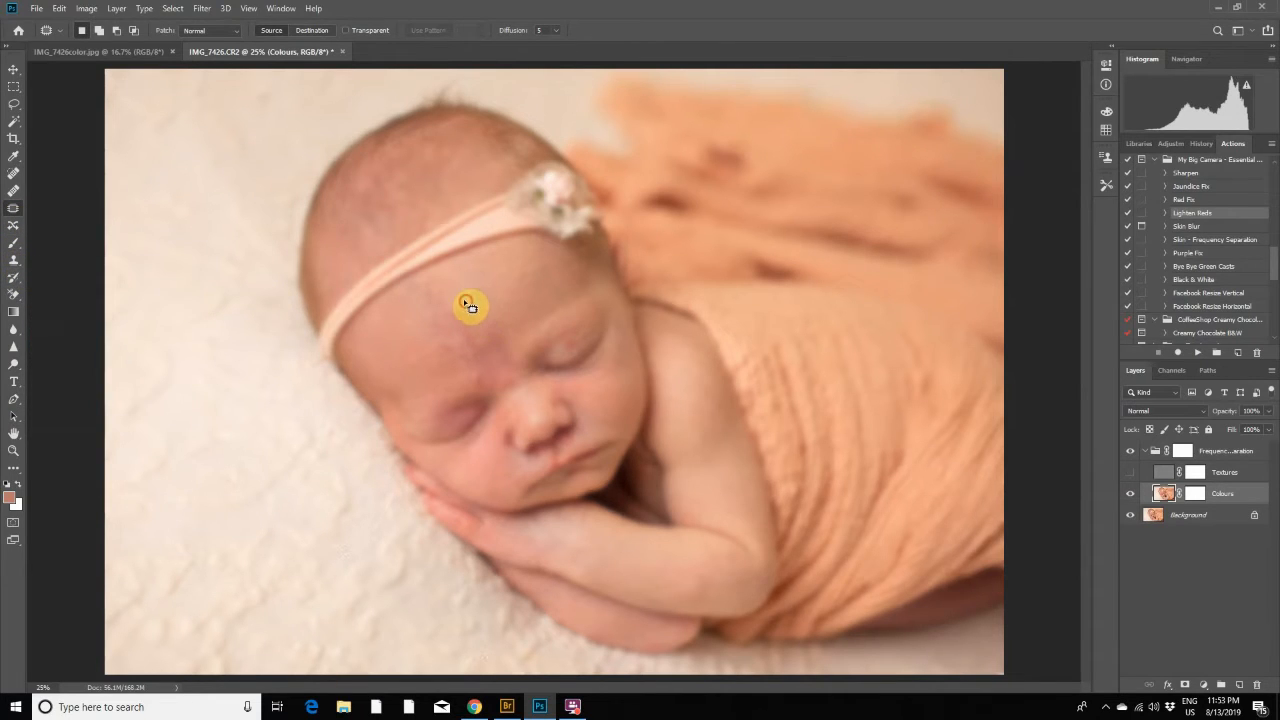
mouse_move(466, 302)
mouse_down()
mouse_move(437, 297)
mouse_move(443, 343)
mouse_move(486, 363)
mouse_move(531, 283)
mouse_move(489, 303)
mouse_up()
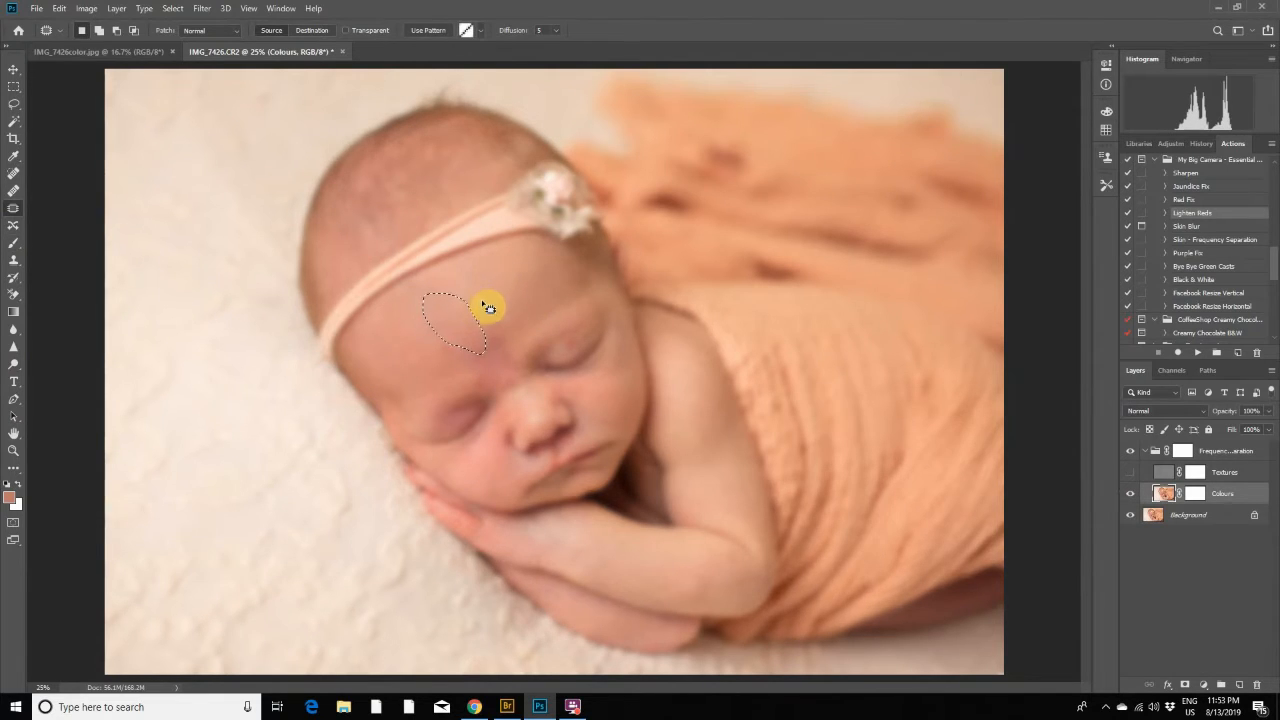
key(ctrl+d)
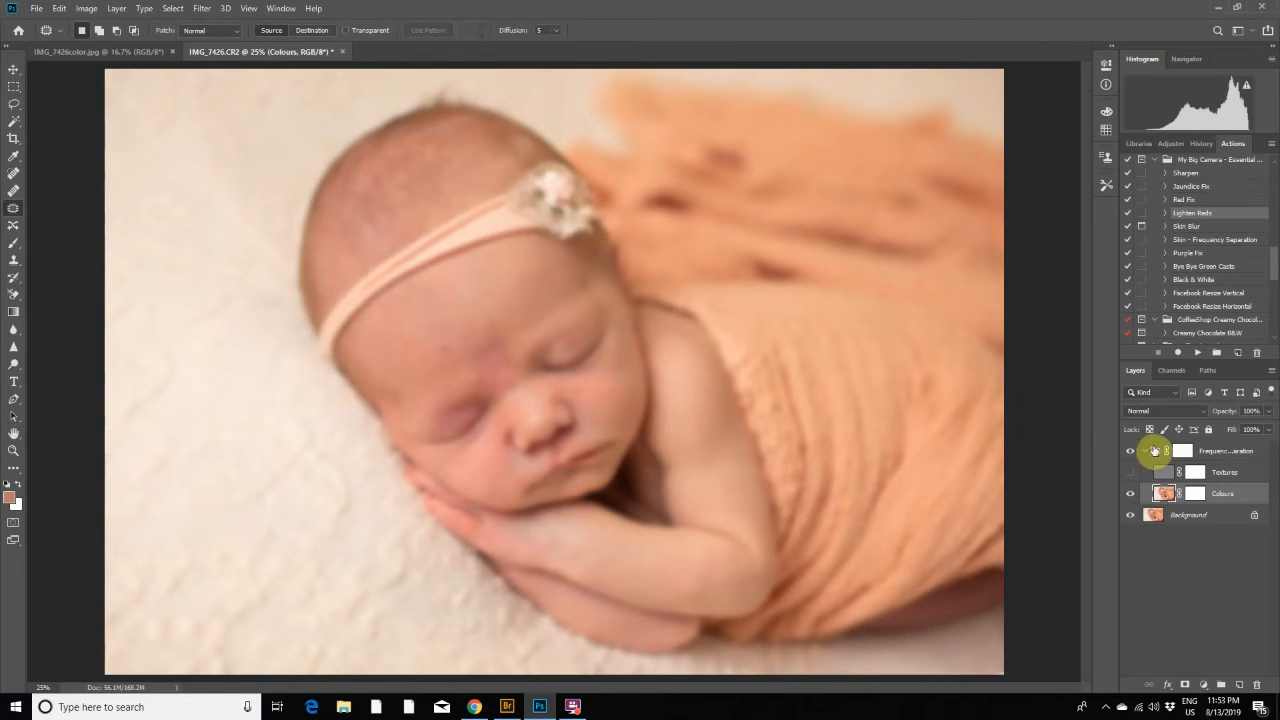
- Compare the patched forehead with the Textures layer shown and hidden
click(1131, 473)
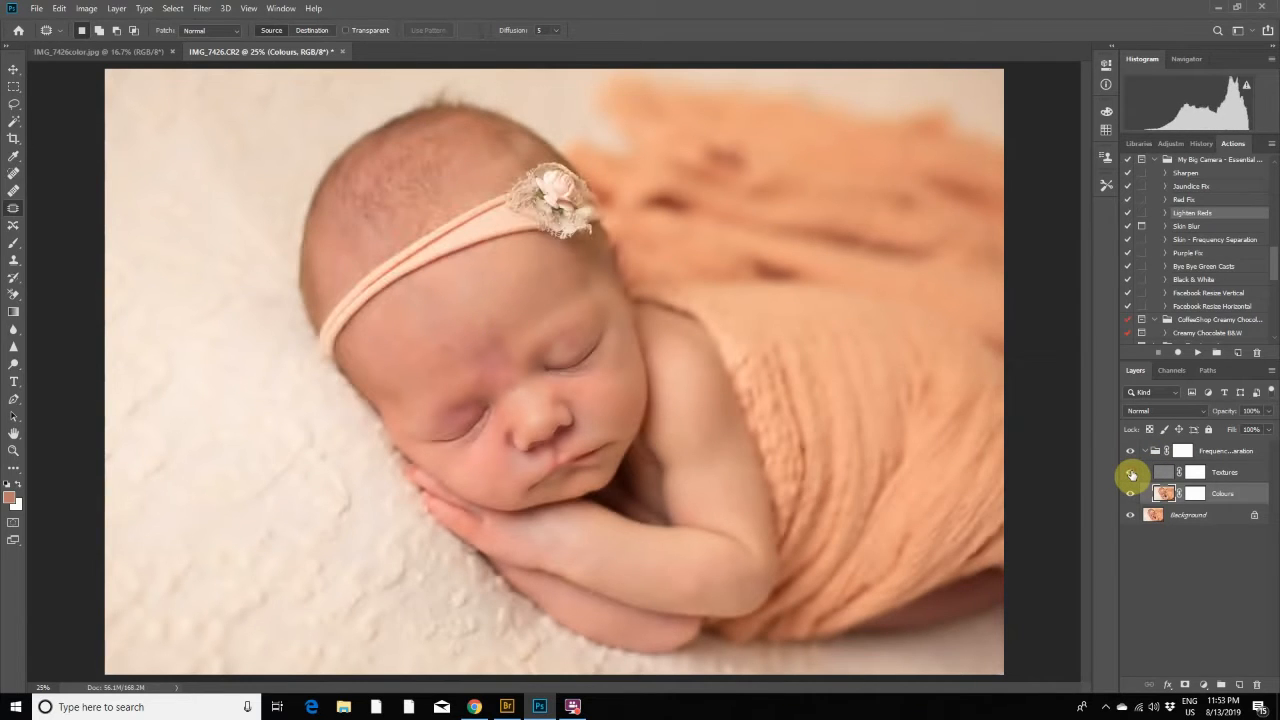
click(1132, 474)
click(1132, 474)
click(1131, 474)
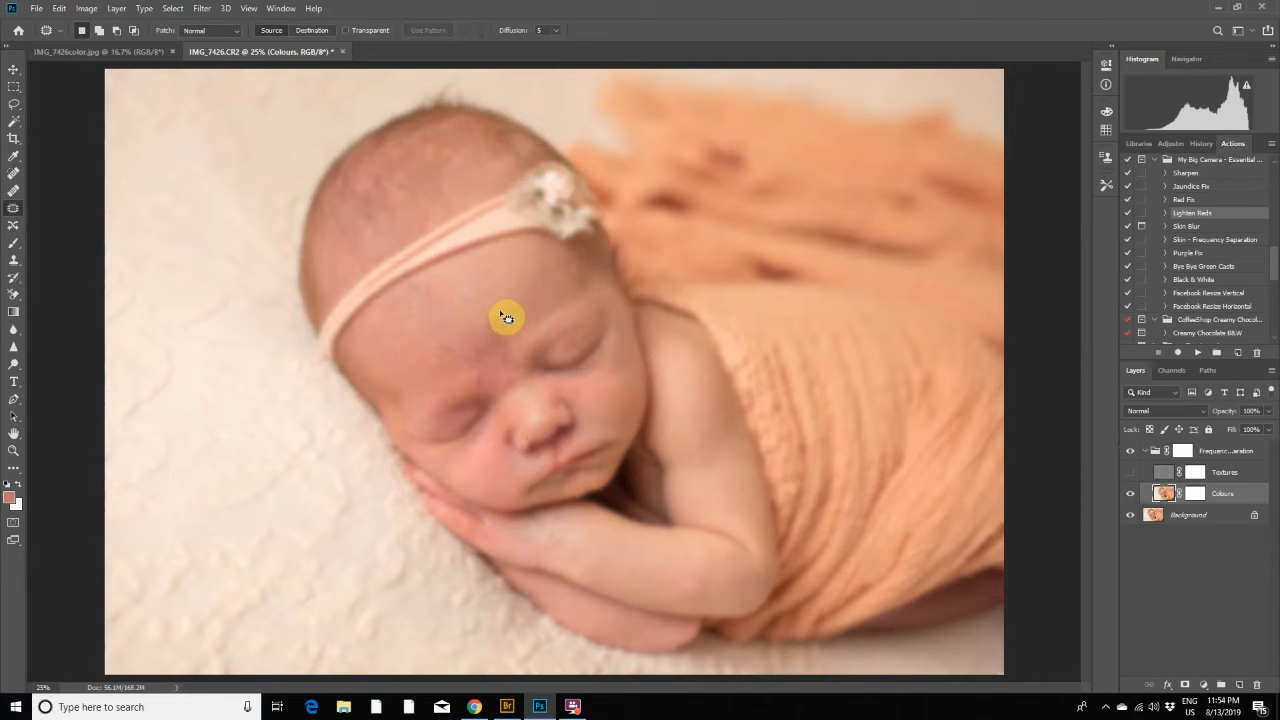
- Patch the remaining redness above the brows on the Colours layer and check it with the Textures layer shown
mouse_move(505, 320)
mouse_down()
mouse_move(449, 337)
mouse_move(443, 357)
mouse_move(470, 374)
mouse_move(501, 364)
mouse_move(524, 279)
mouse_move(504, 340)
mouse_up()
drag(504, 340, 505, 287)
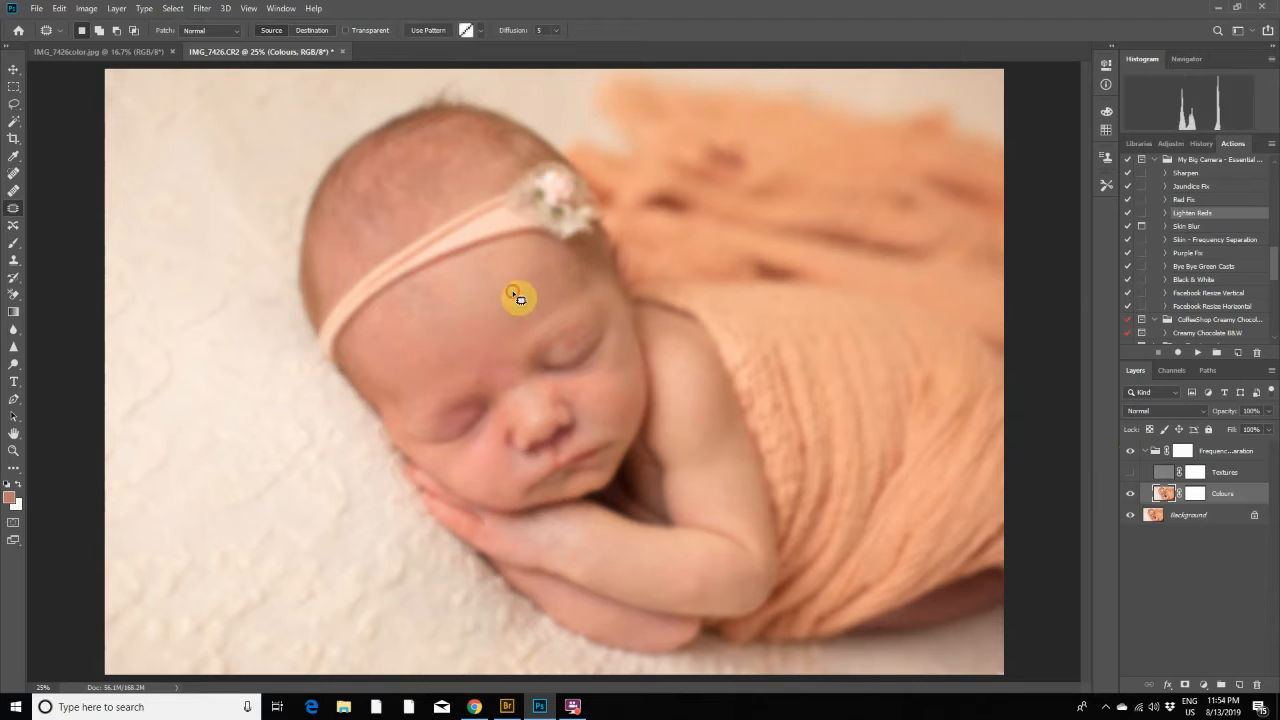
click(512, 292)
click(1130, 473)
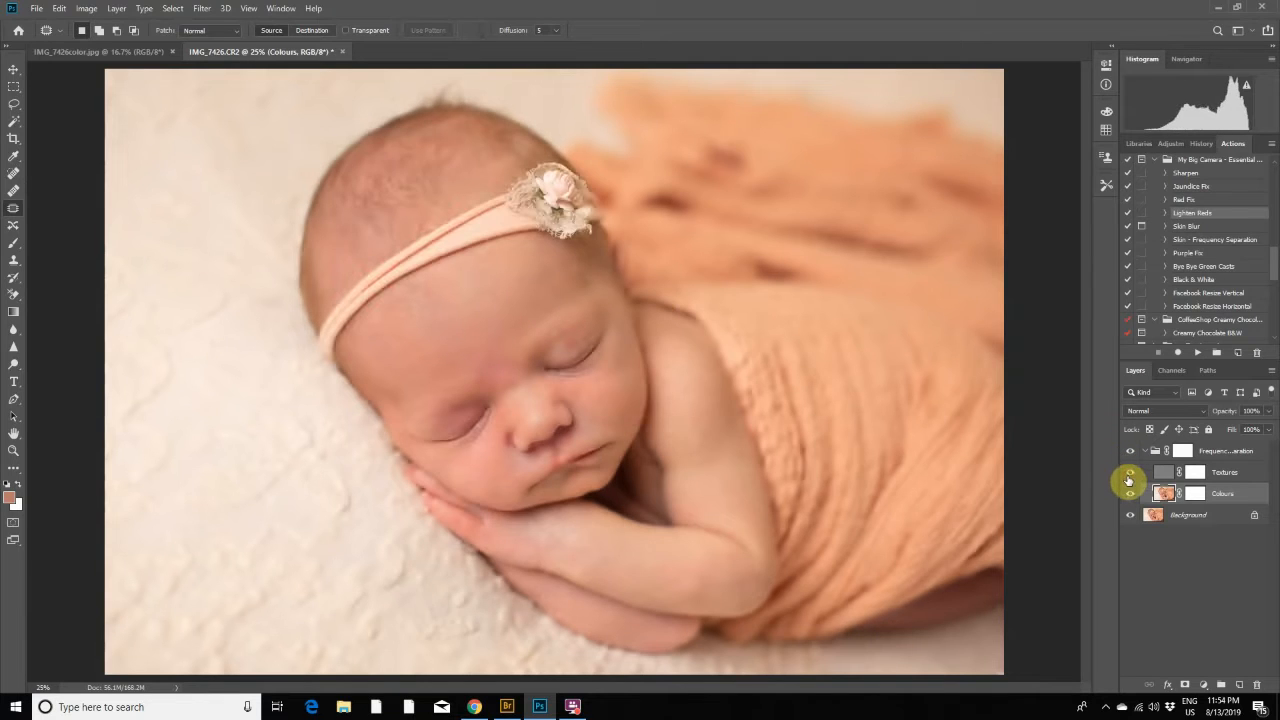
click(1129, 474)
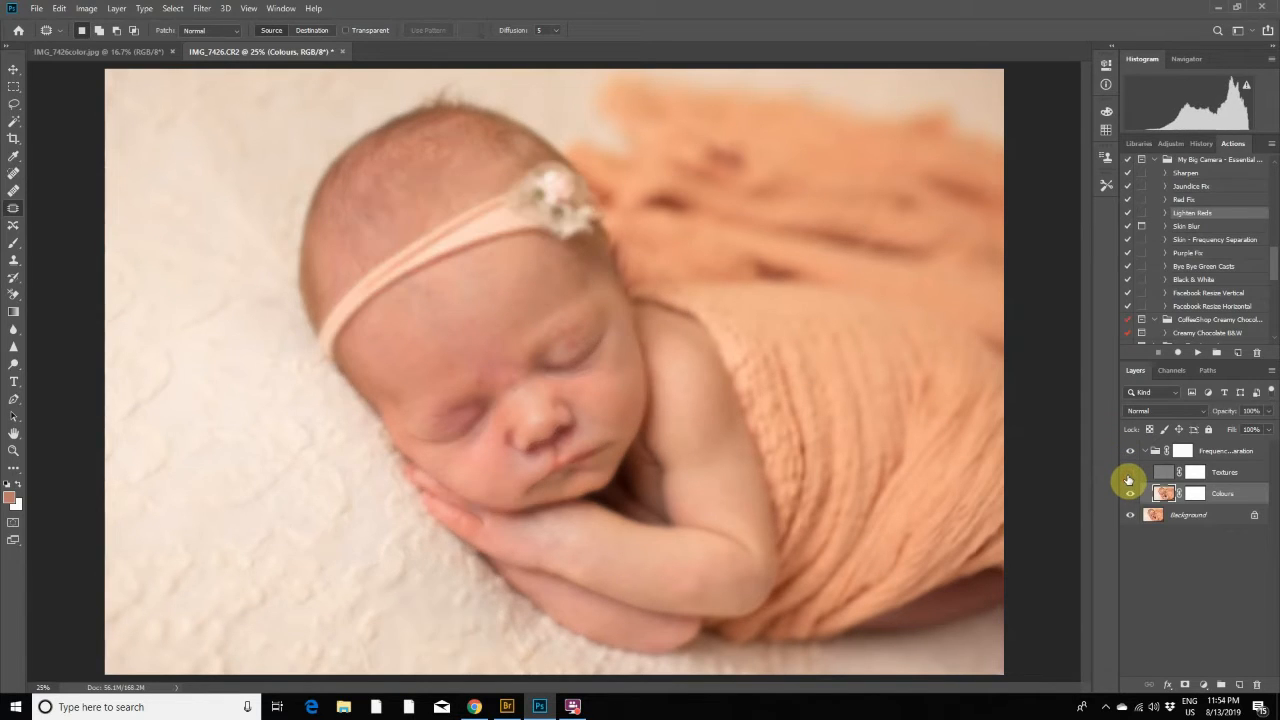
- Even out the forehead and brow area on the Colours layer with the Clone Stamp at brush size 400
click(13, 260)
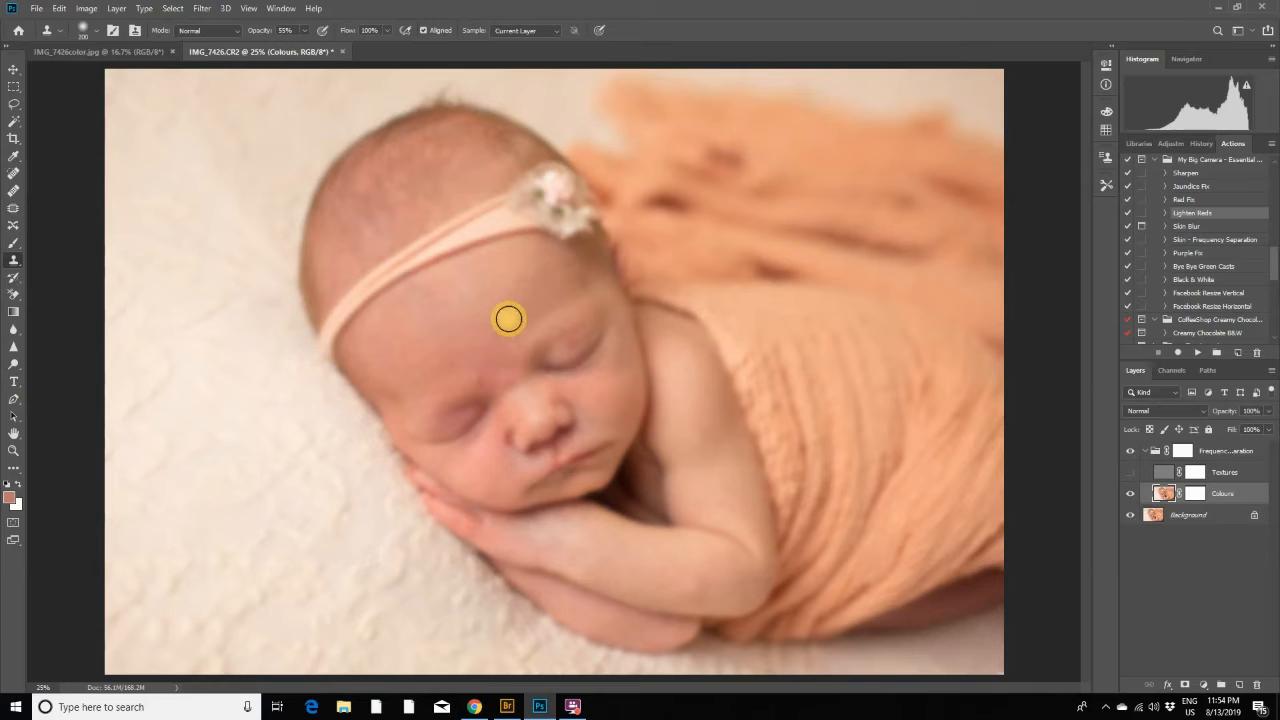
key(bracketright)
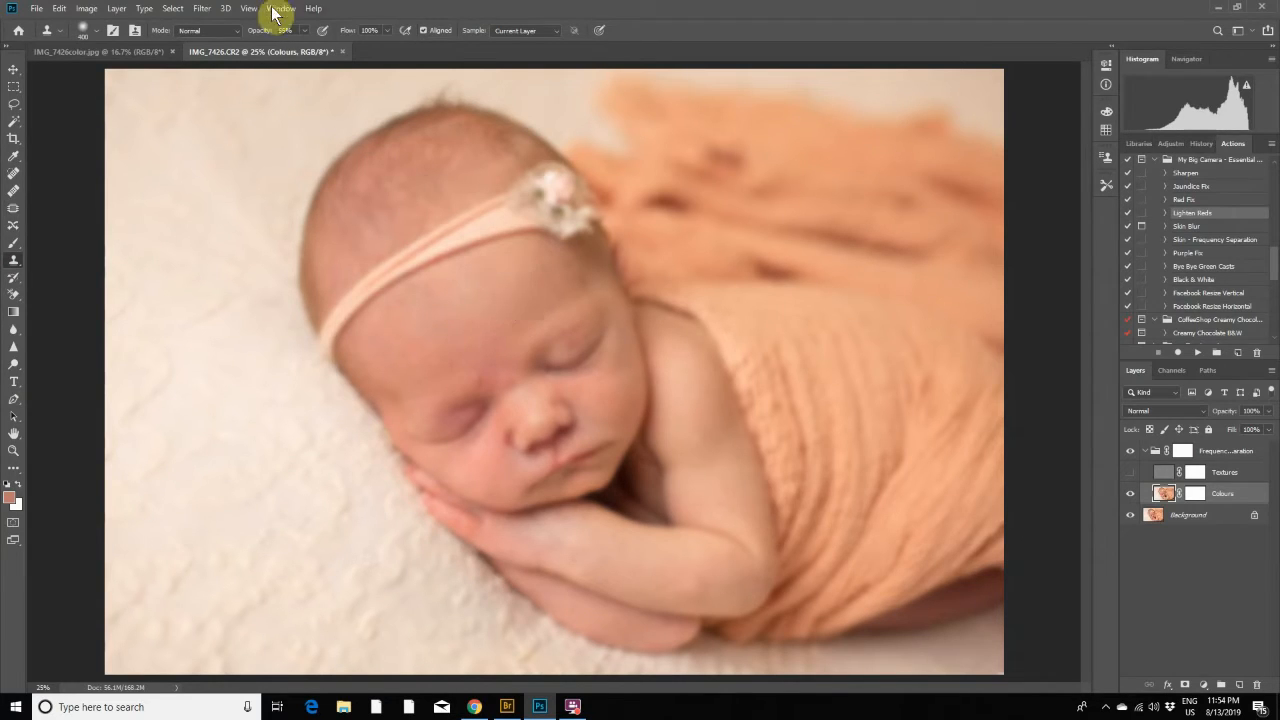
alt+click(519, 310)
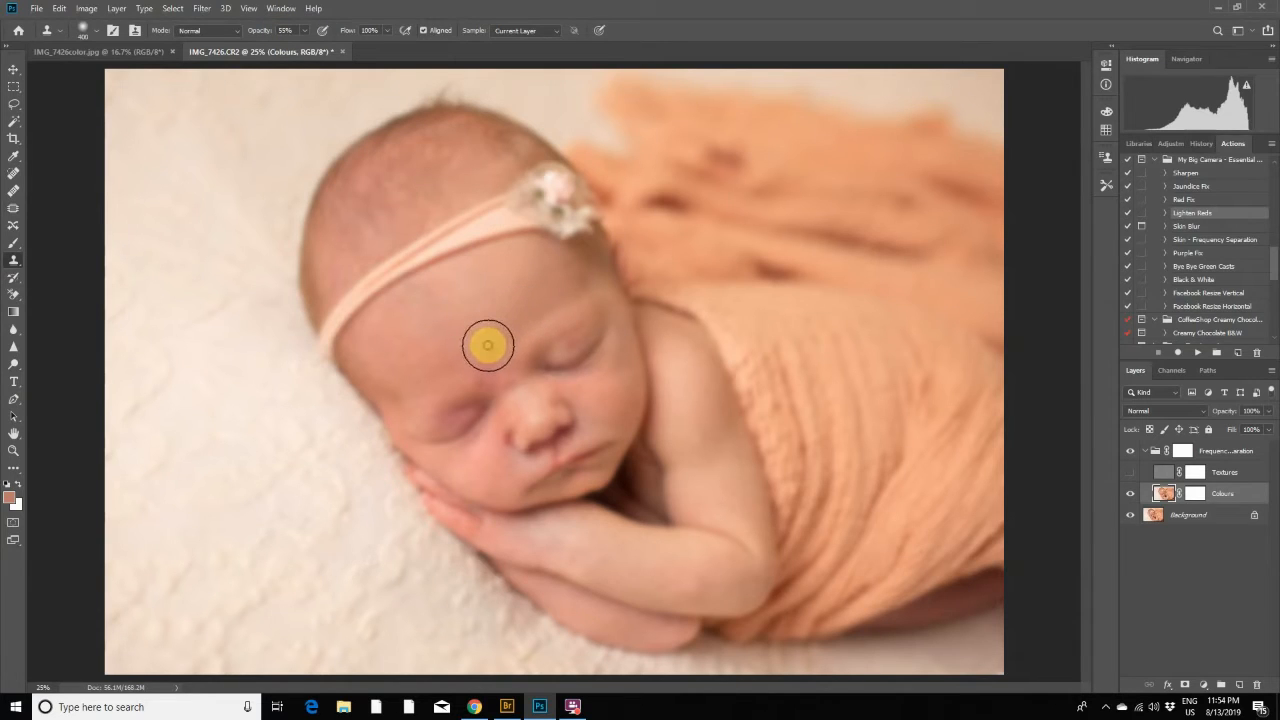
alt+click(427, 363)
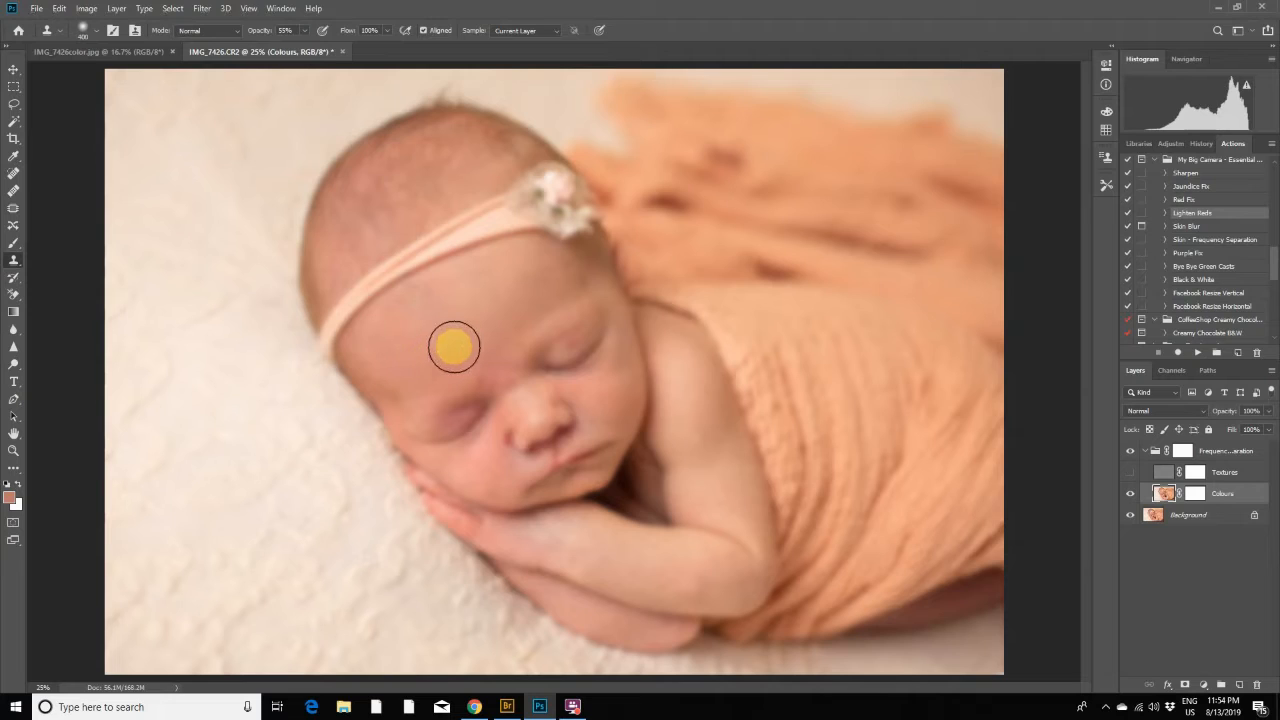
mouse_move(454, 347)
mouse_down()
mouse_move(414, 326)
mouse_move(491, 280)
mouse_move(445, 316)
mouse_move(460, 297)
mouse_move(520, 286)
mouse_move(475, 296)
mouse_up()
alt+click(424, 345)
mouse_move(414, 352)
mouse_down()
mouse_move(418, 325)
mouse_move(400, 323)
mouse_up()
alt+click(421, 316)
alt+click(468, 346)
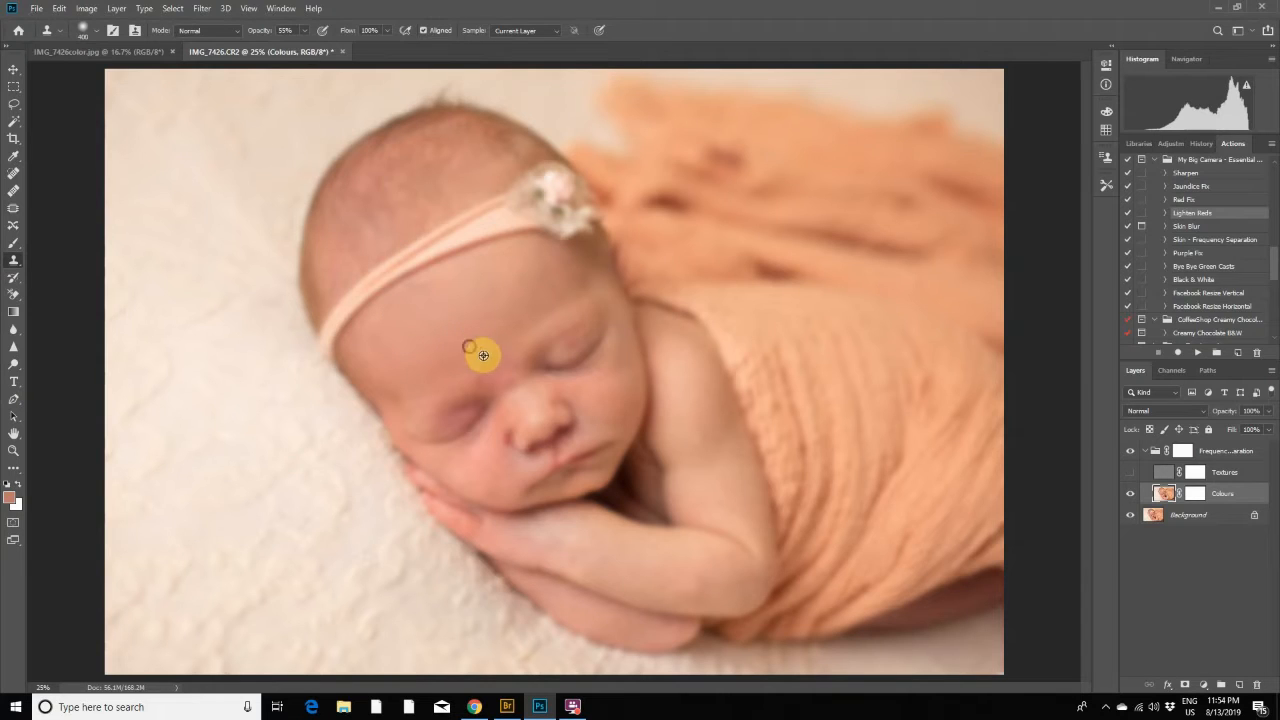
drag(499, 371, 485, 375)
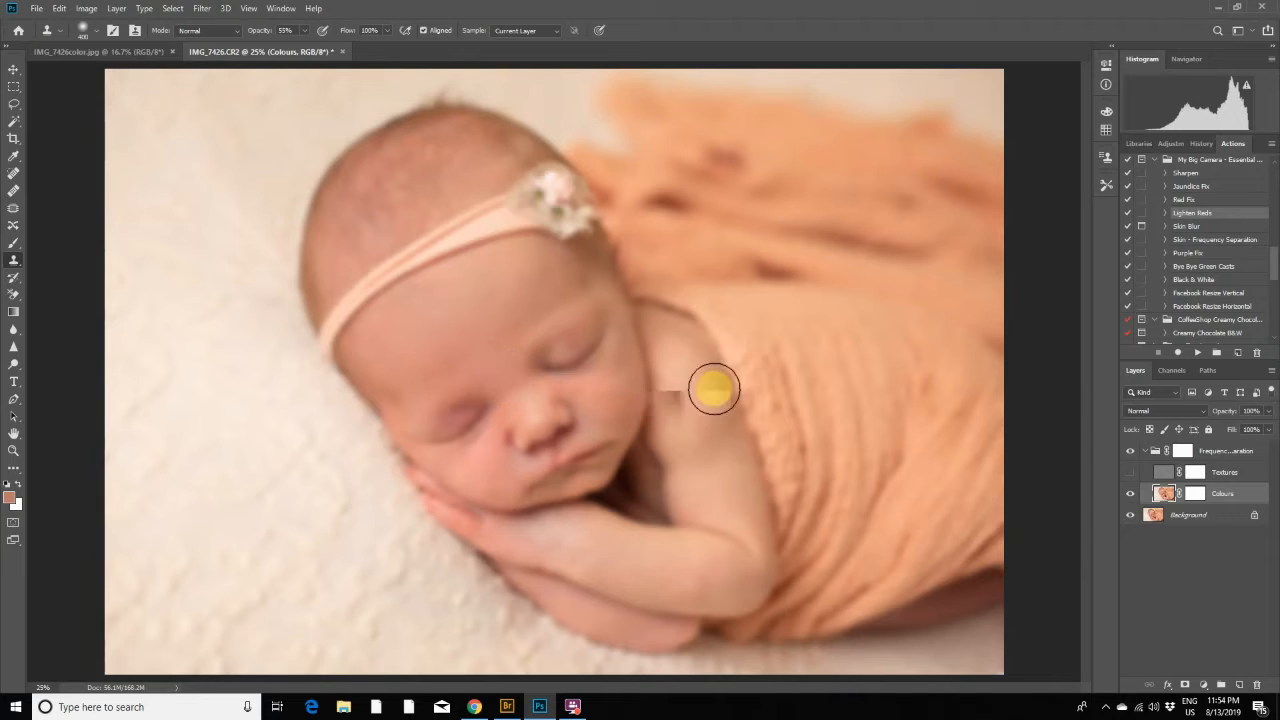
alt+click(500, 312)
click(507, 318)
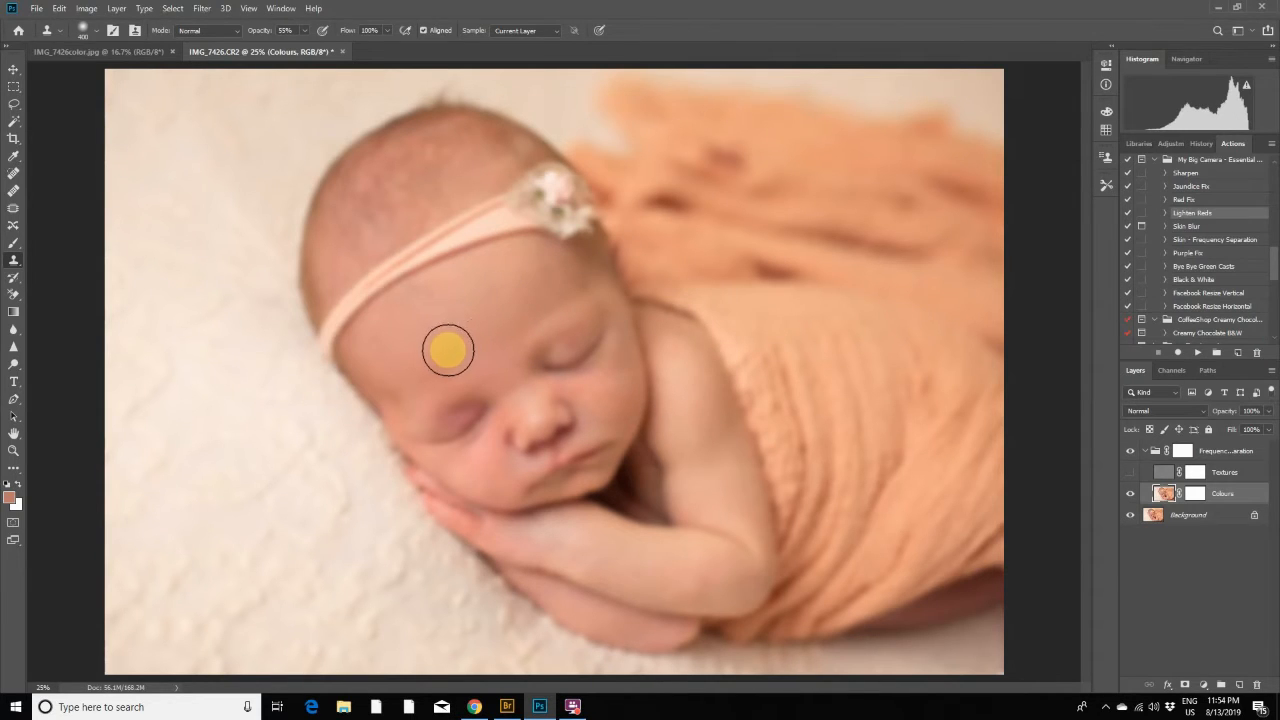
- Show the Textures layer and compare the portrait with the Frequency Separation group hidden and shown
click(1132, 476)
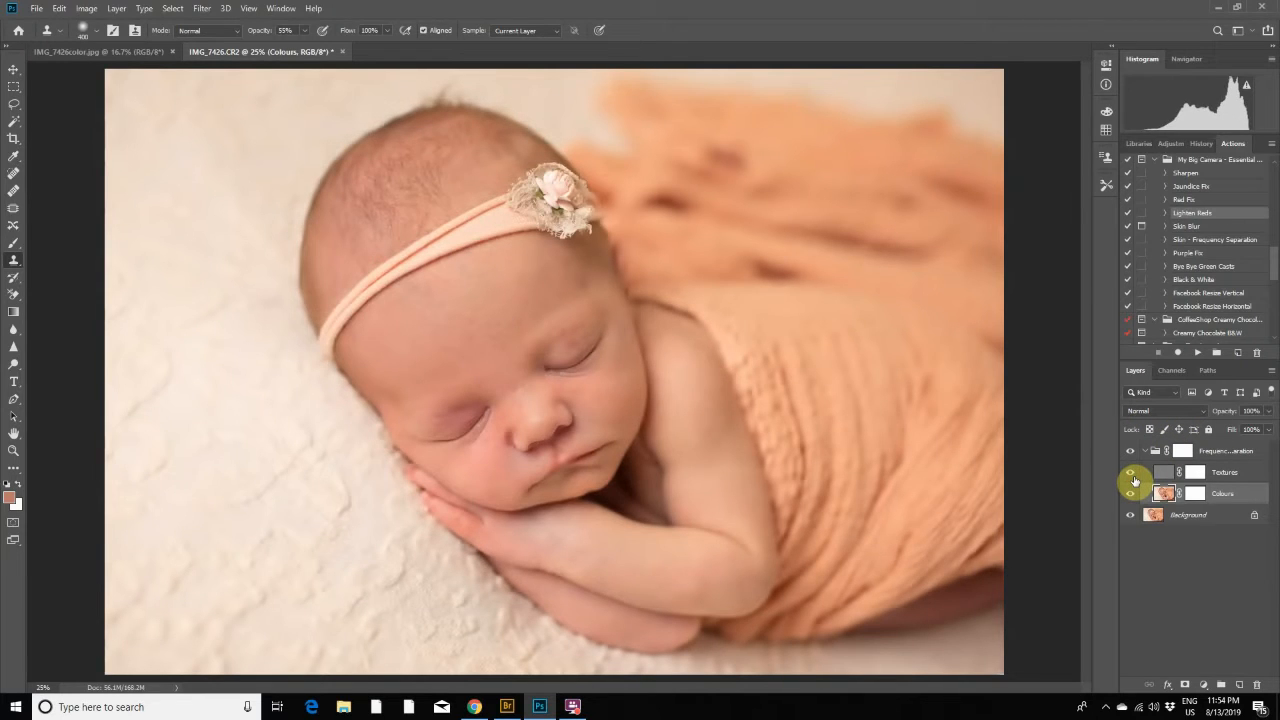
click(1131, 451)
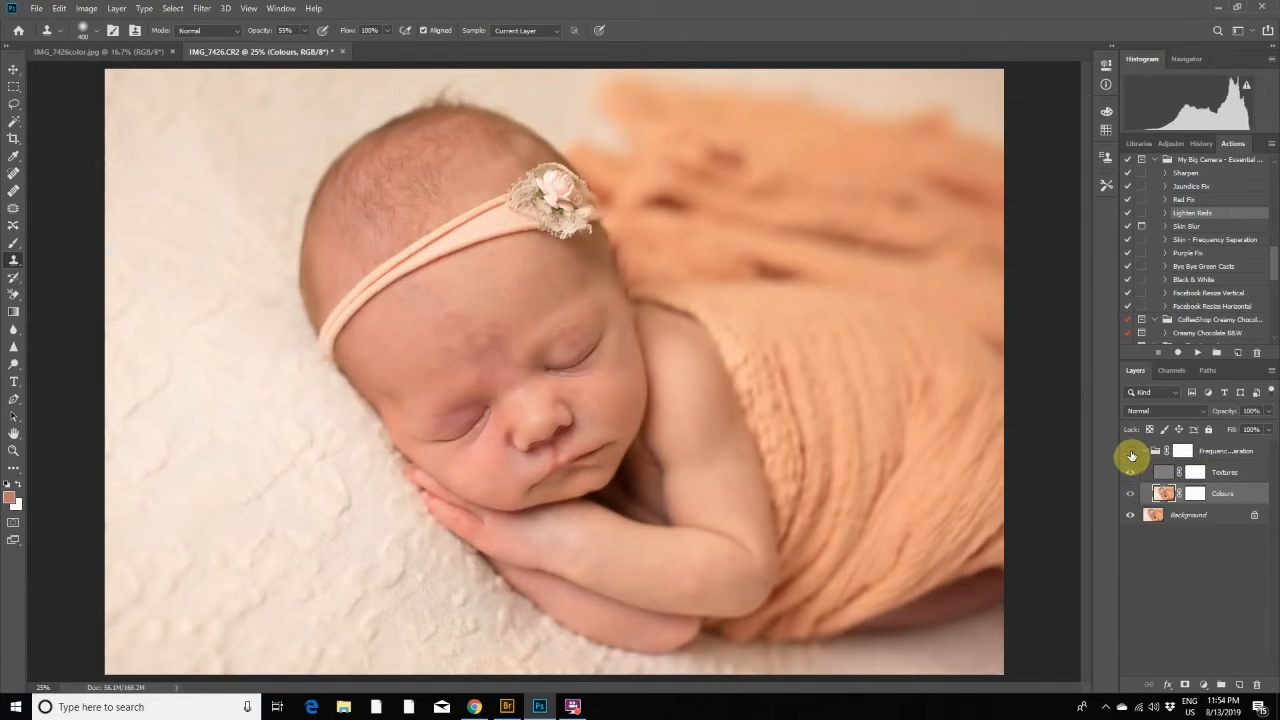
click(1131, 455)
click(1131, 455)
click(1131, 455)
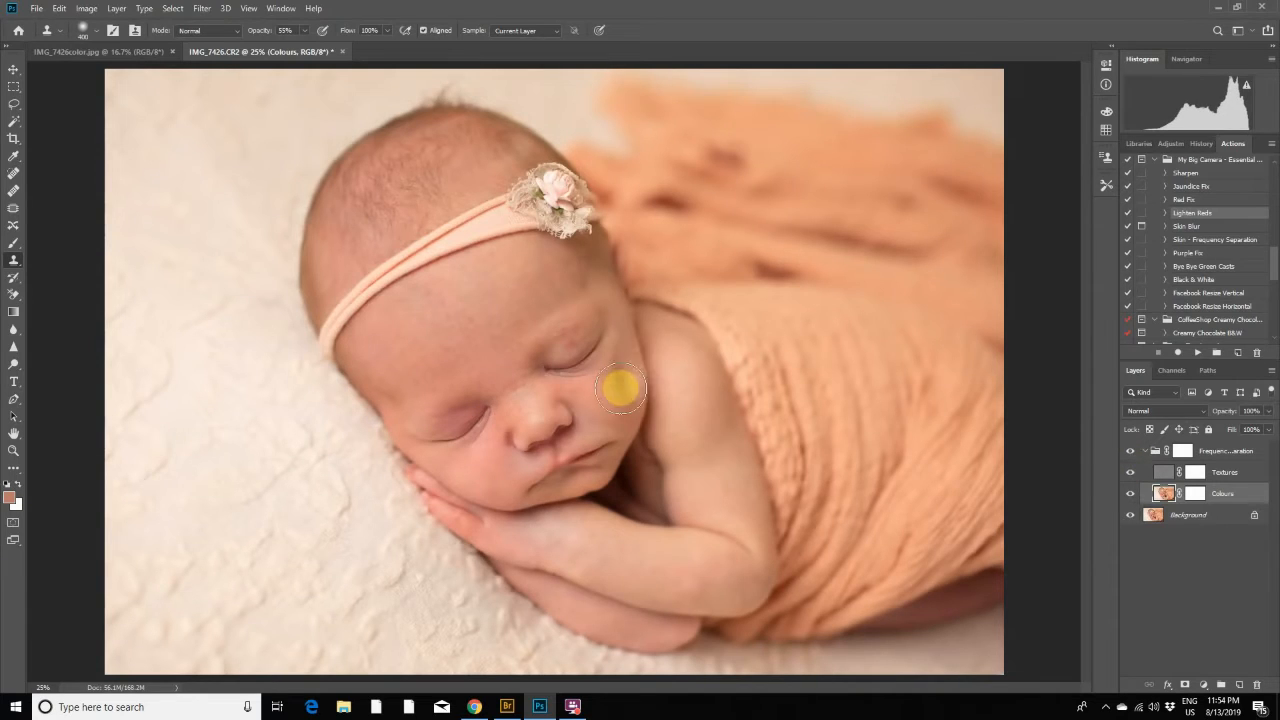
- With Textures hidden, clone clean skin over the uneven tones on both cheeks using a 175-pixel brush, and check the result with Textures shown
click(1133, 474)
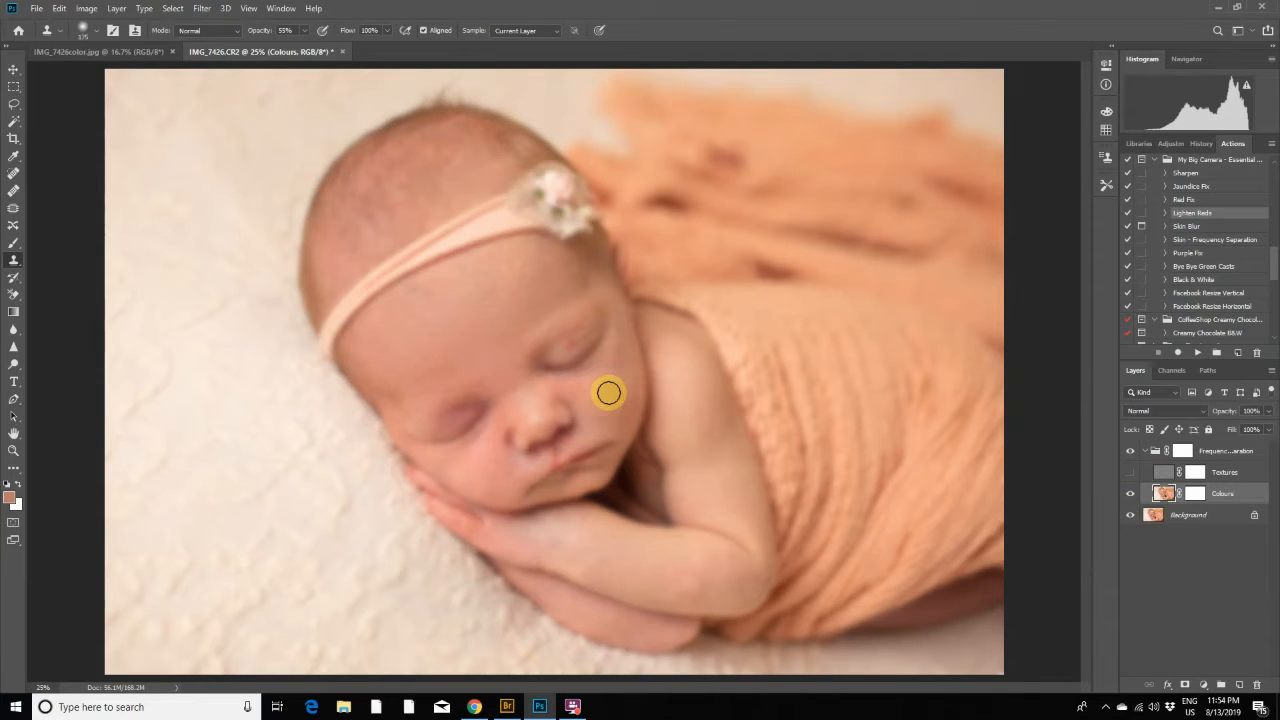
alt+click(597, 385)
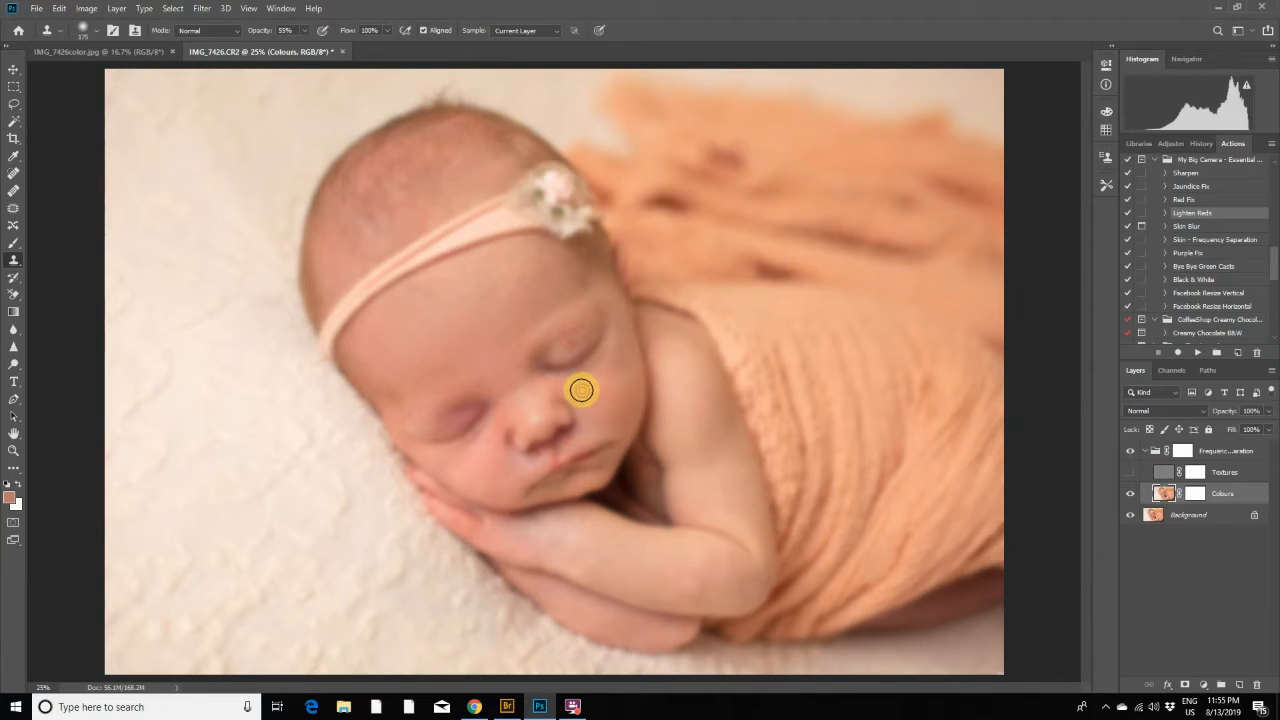
click(596, 392)
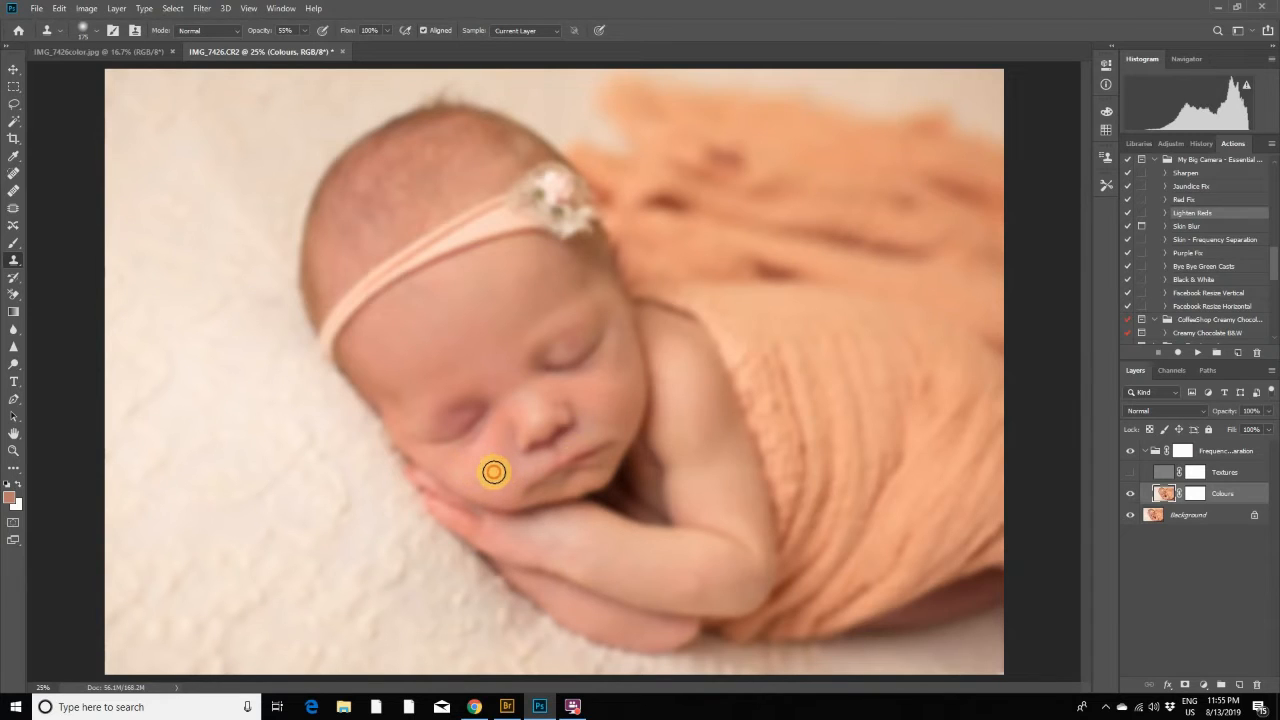
click(511, 466)
click(492, 463)
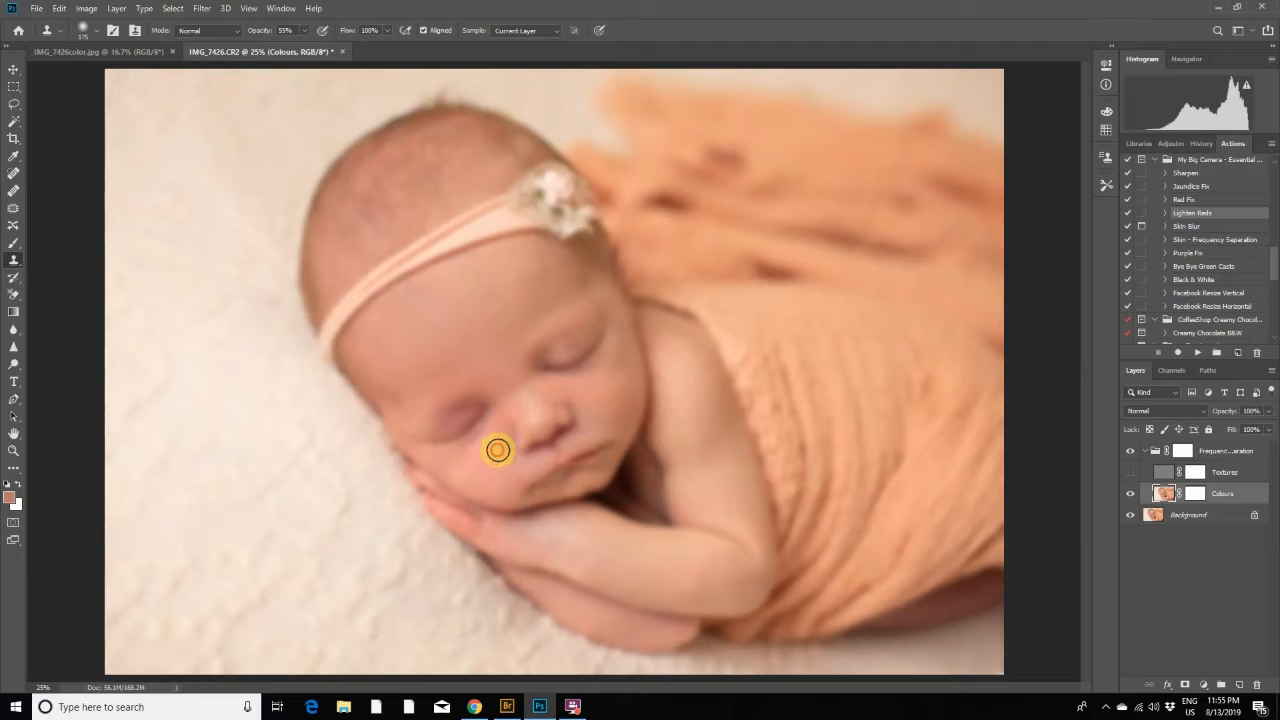
click(500, 445)
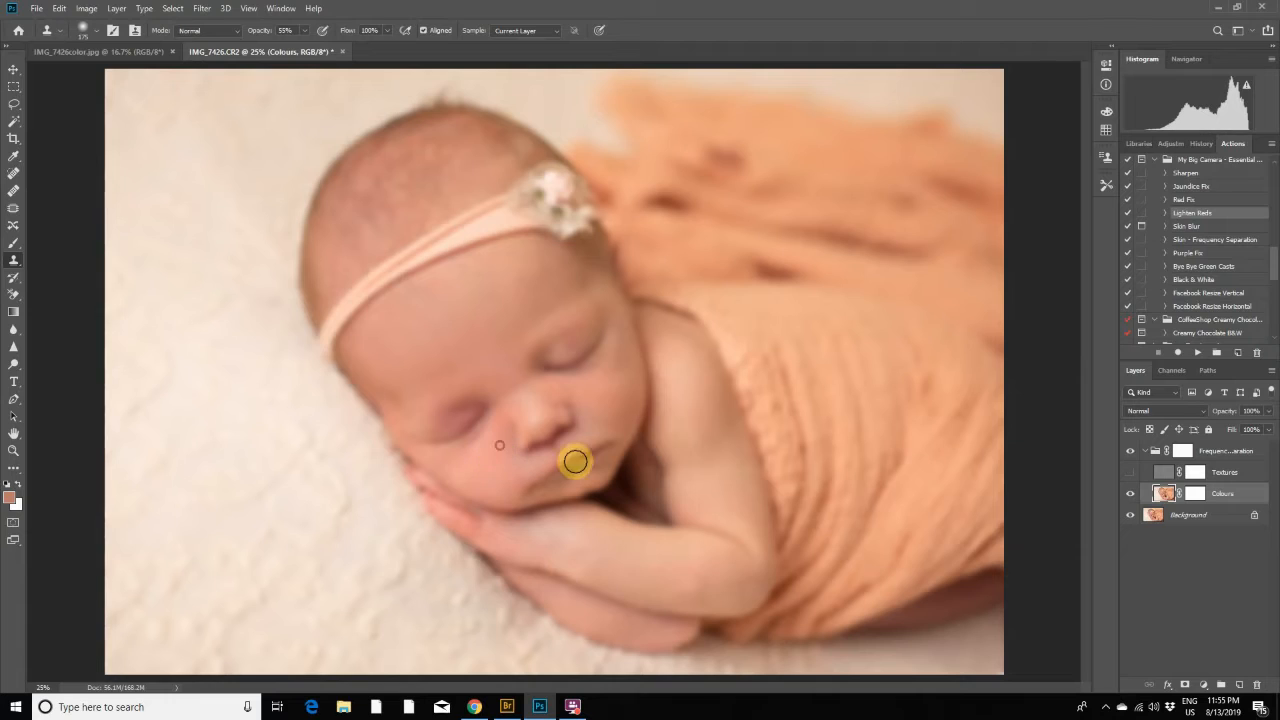
click(1128, 473)
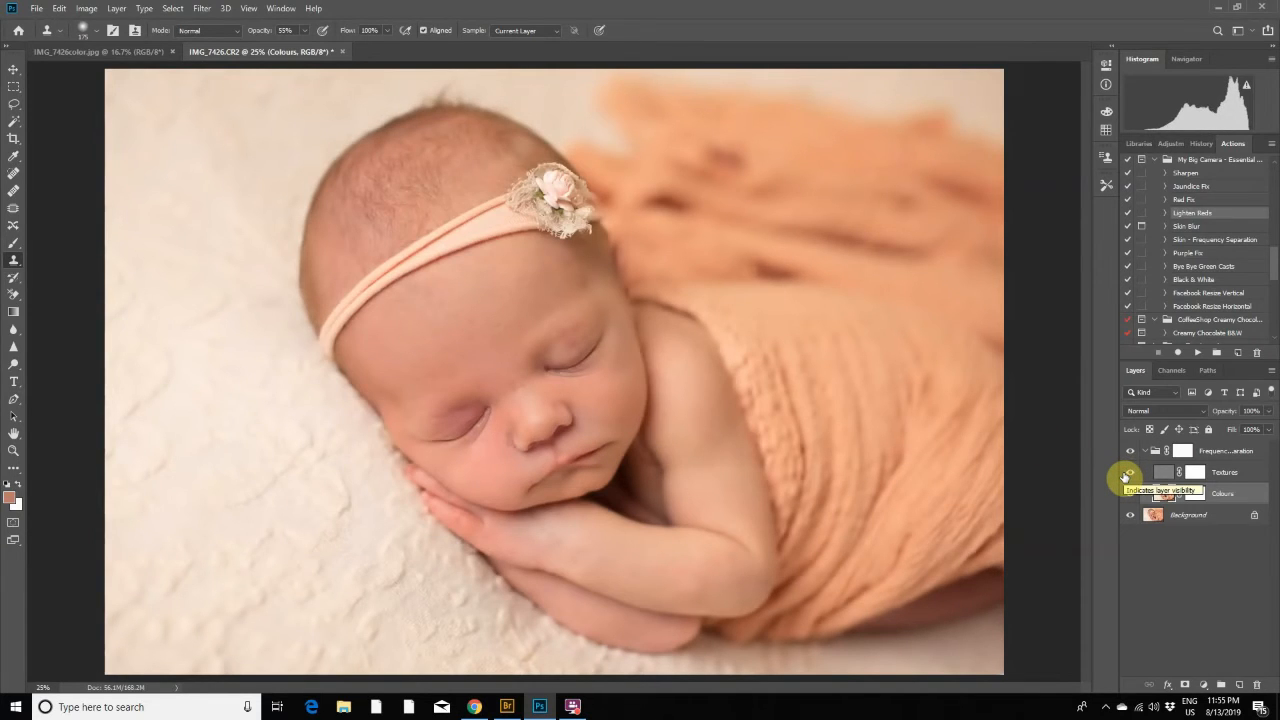
click(1128, 473)
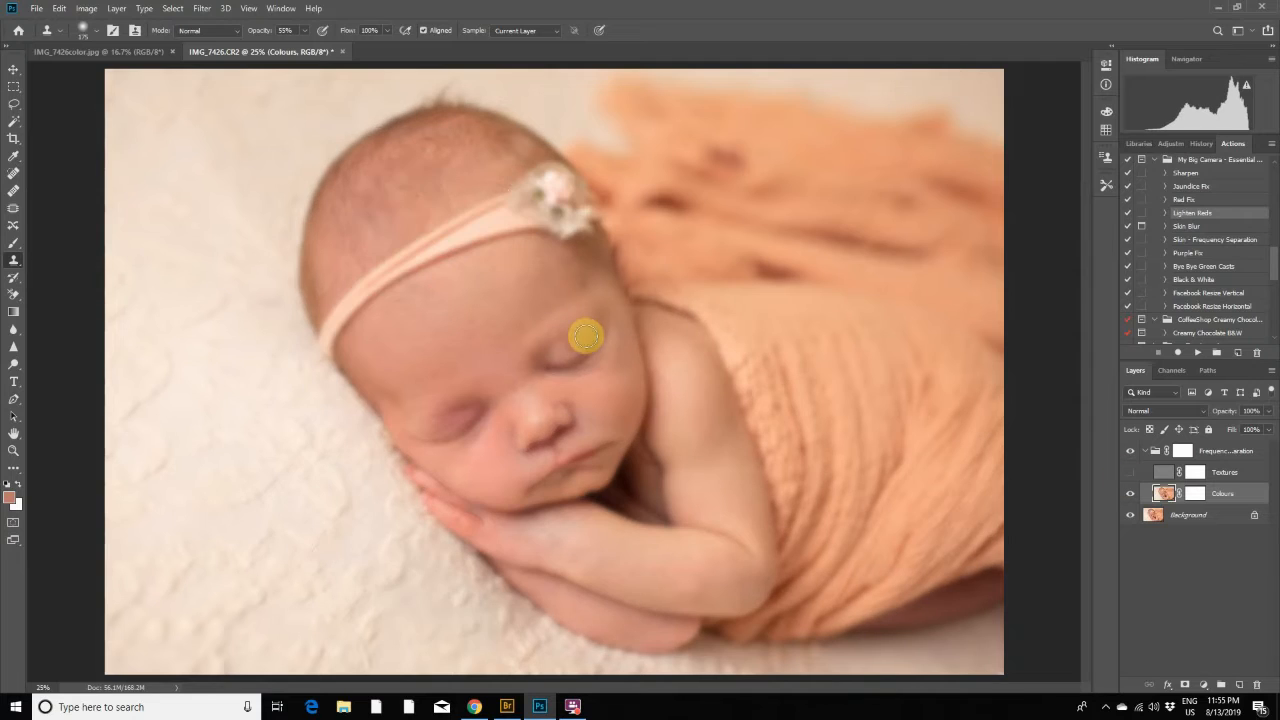
- Try to patch the uneven tones on both eyelids on the Colours layer, and undo the last patch
click(13, 208)
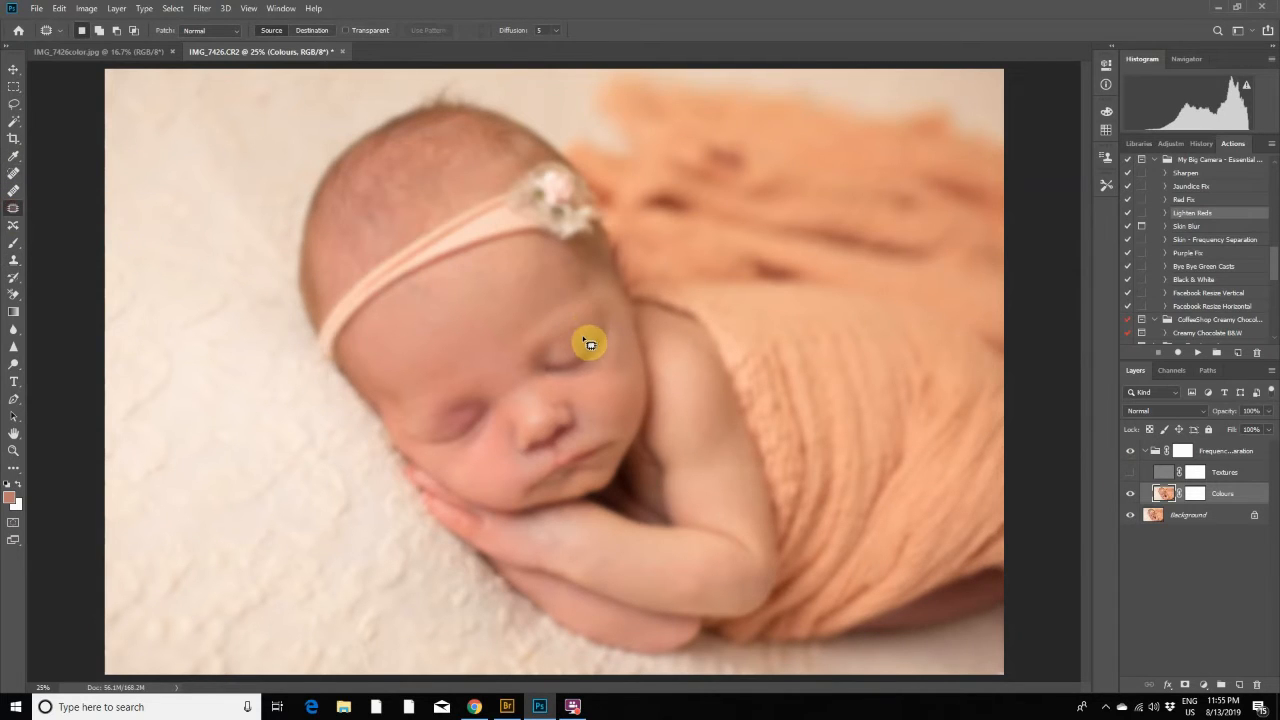
mouse_move(561, 348)
mouse_down()
mouse_move(579, 340)
mouse_move(563, 351)
mouse_move(580, 363)
mouse_move(580, 331)
mouse_move(571, 343)
mouse_move(588, 329)
mouse_up()
click(600, 338)
mouse_move(446, 441)
mouse_down()
mouse_move(491, 417)
mouse_move(489, 401)
mouse_move(465, 405)
mouse_move(474, 349)
mouse_up()
click(478, 350)
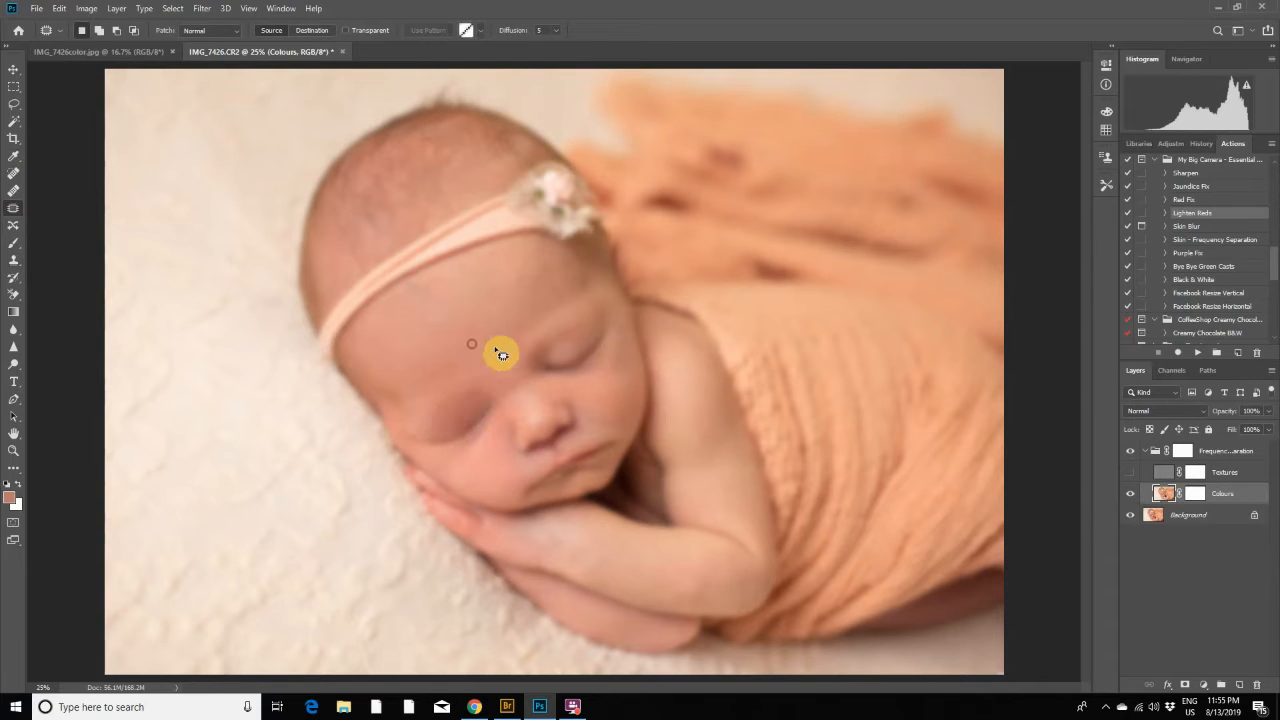
click(59, 8)
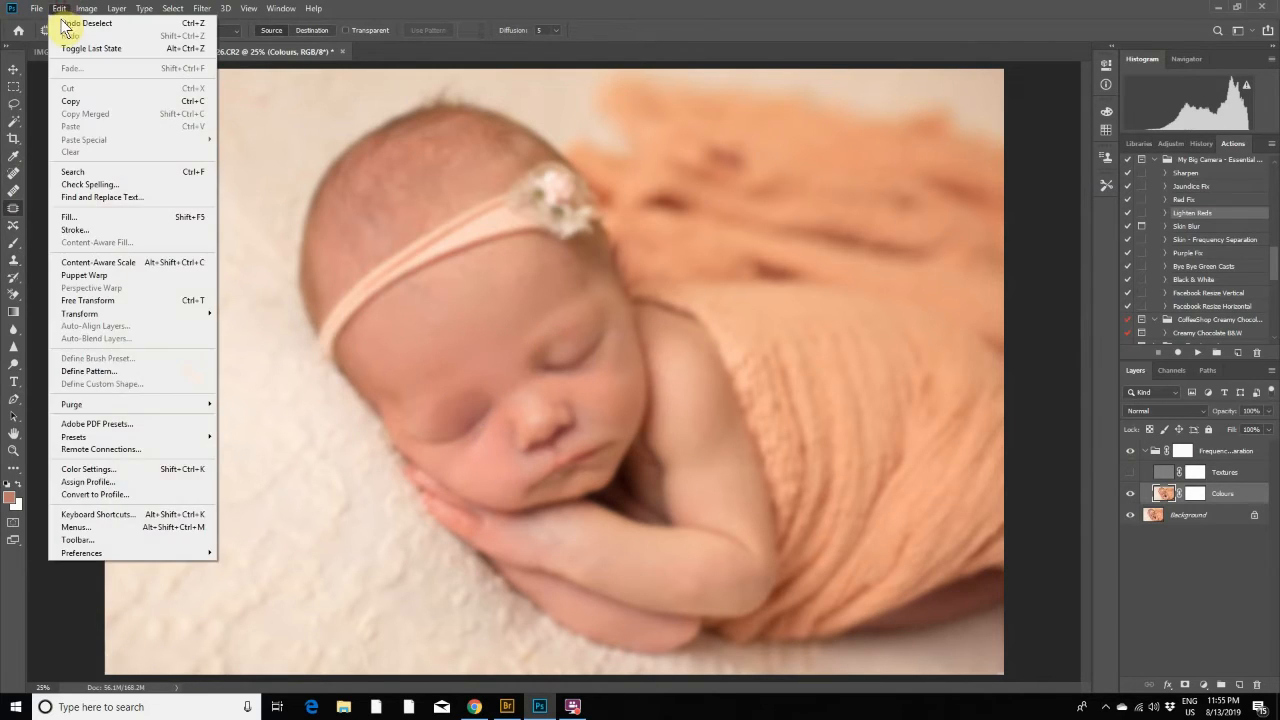
click(62, 22)
click(59, 8)
click(62, 22)
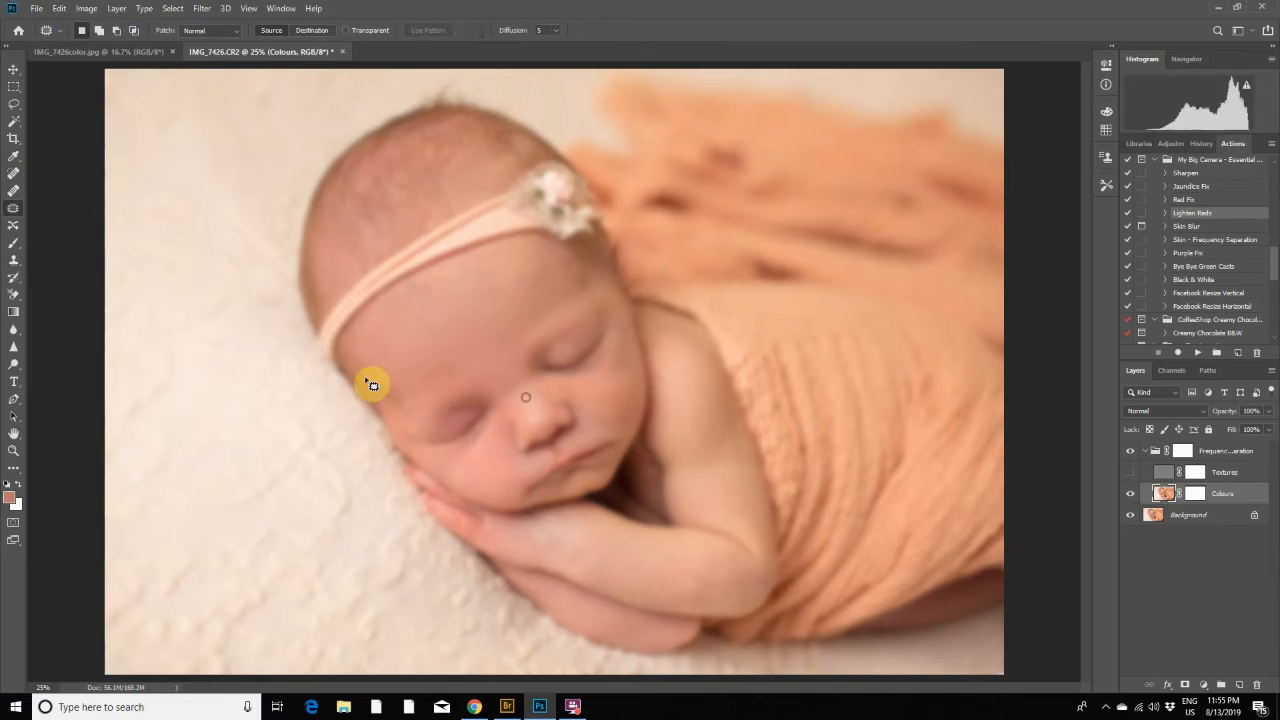
- Try to clone lighter skin over the eyelid nearer the hands with the Clone Stamp, and undo those strokes
click(20, 261)
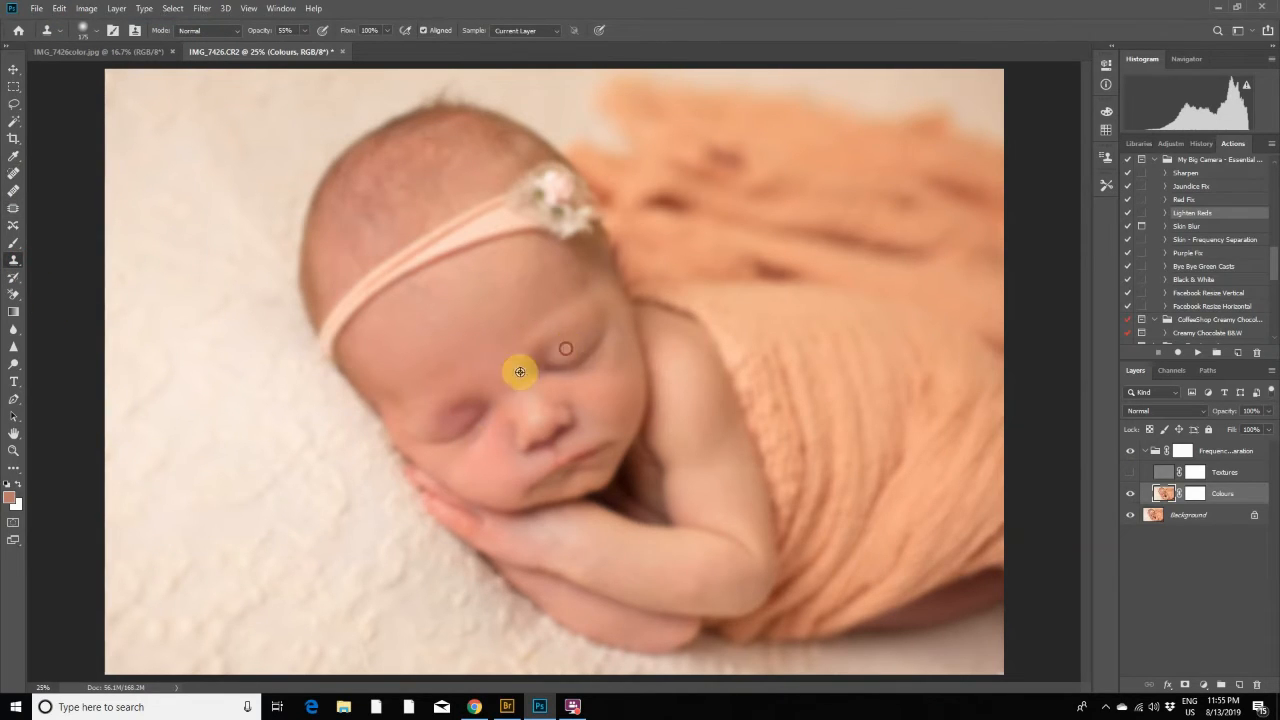
alt+click(471, 414)
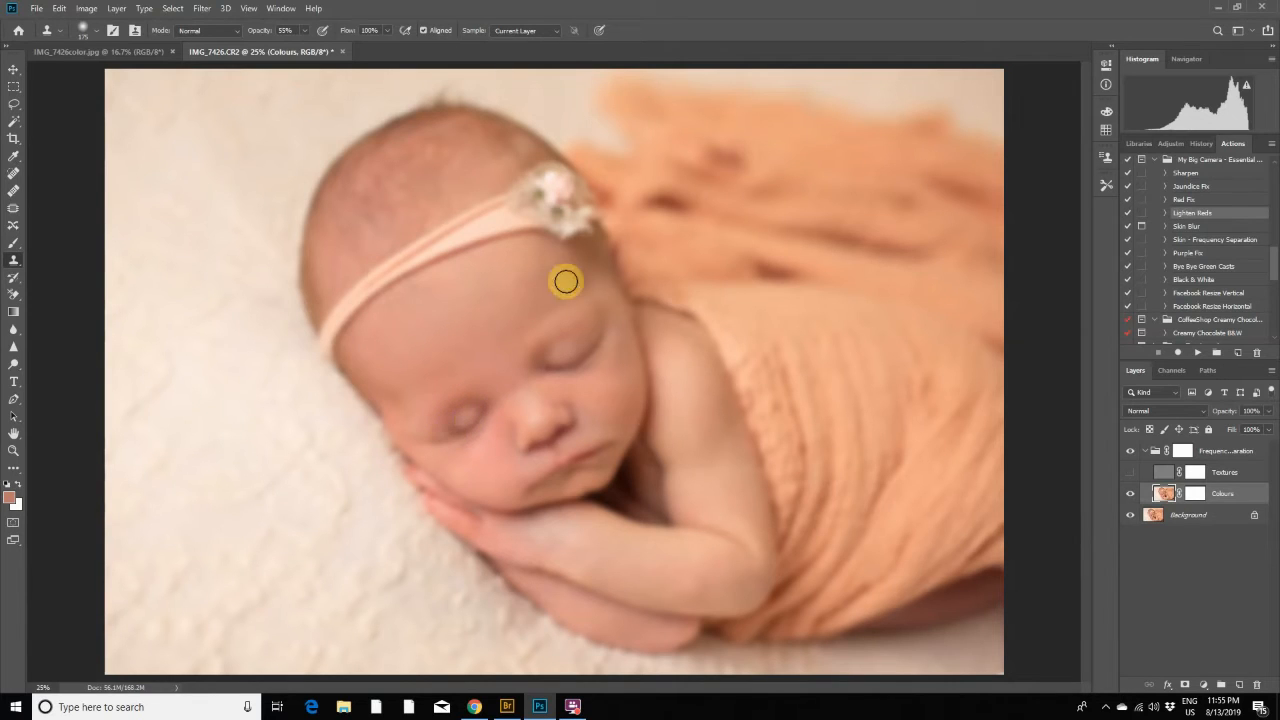
click(59, 8)
click(59, 8)
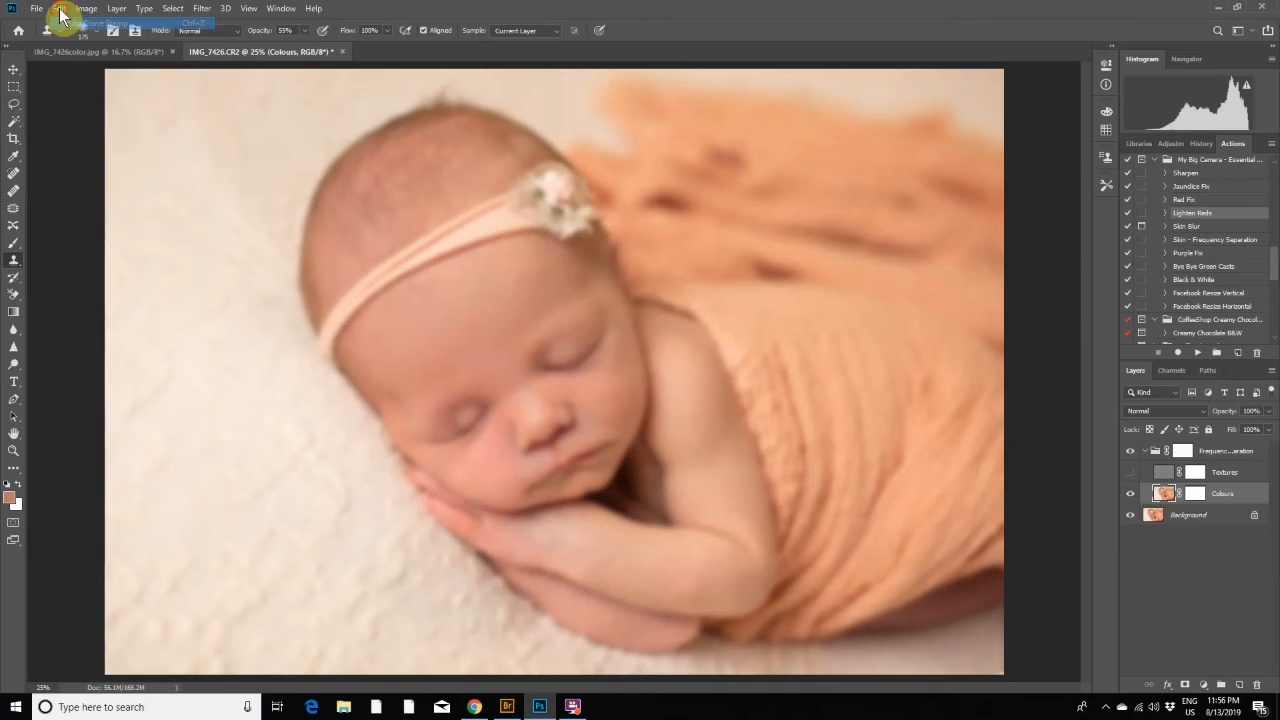
click(60, 10)
click(61, 23)
click(59, 8)
click(62, 24)
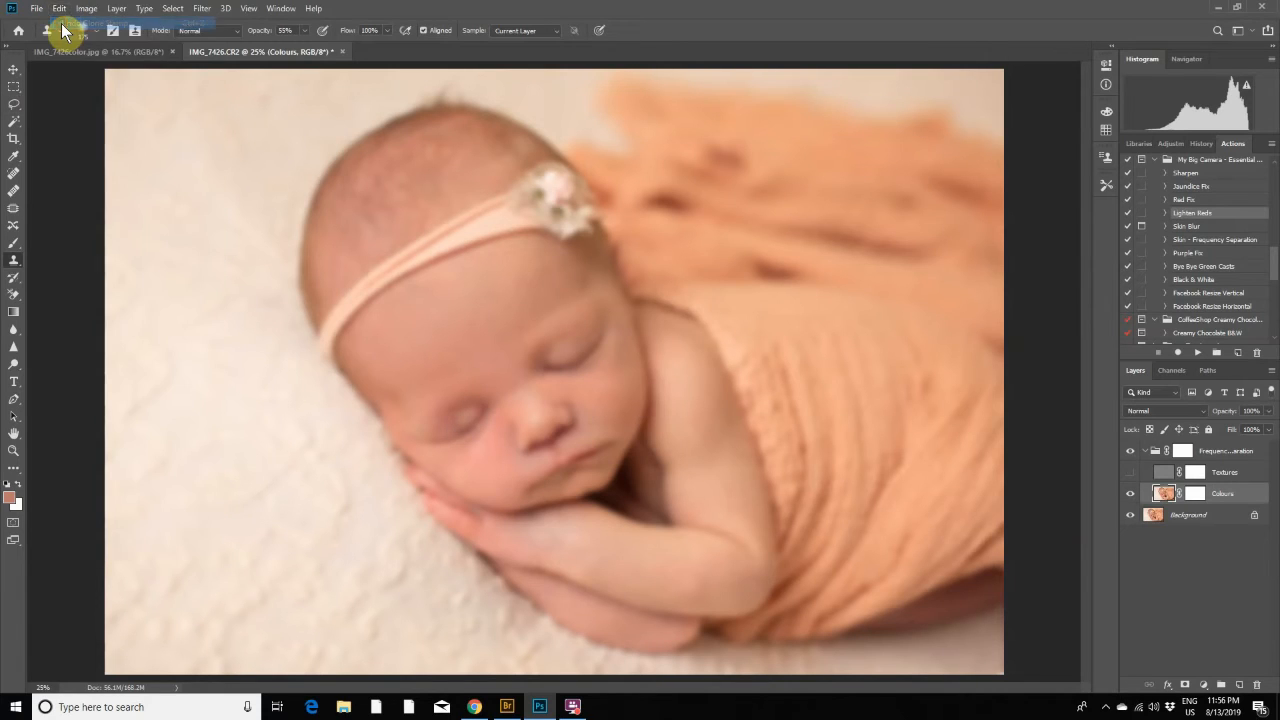
click(59, 8)
click(62, 24)
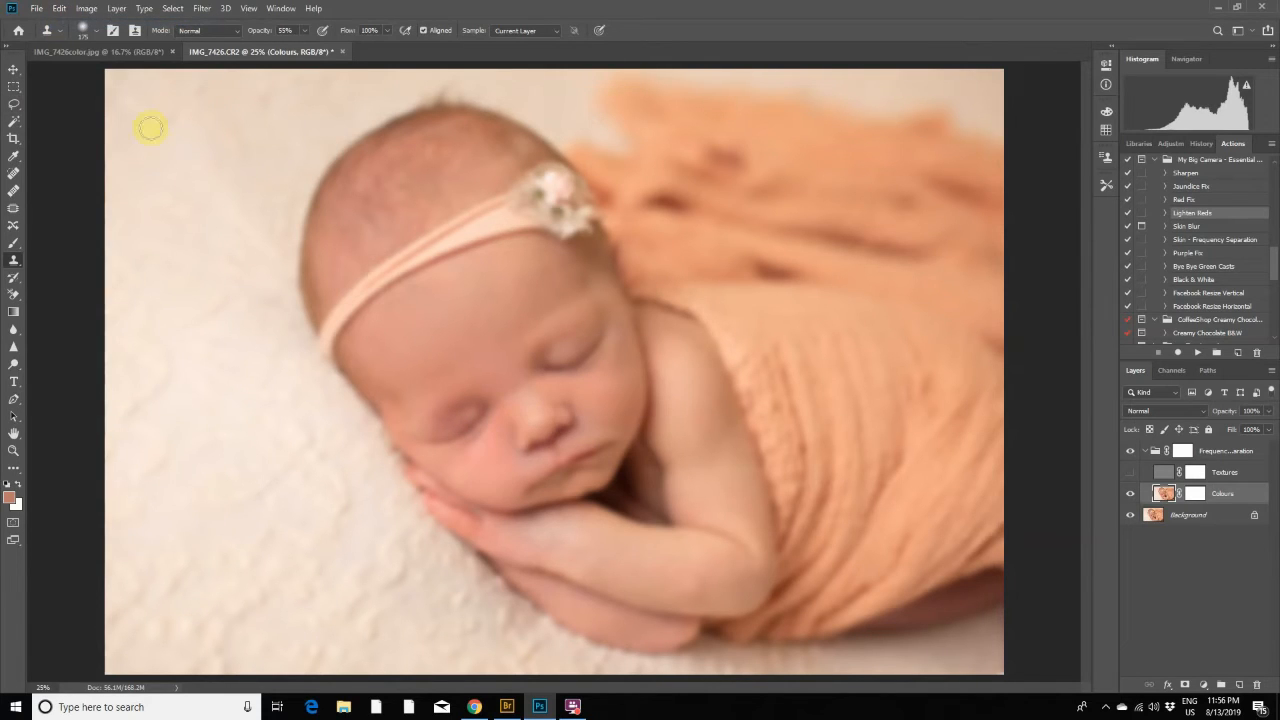
click(59, 8)
click(70, 24)
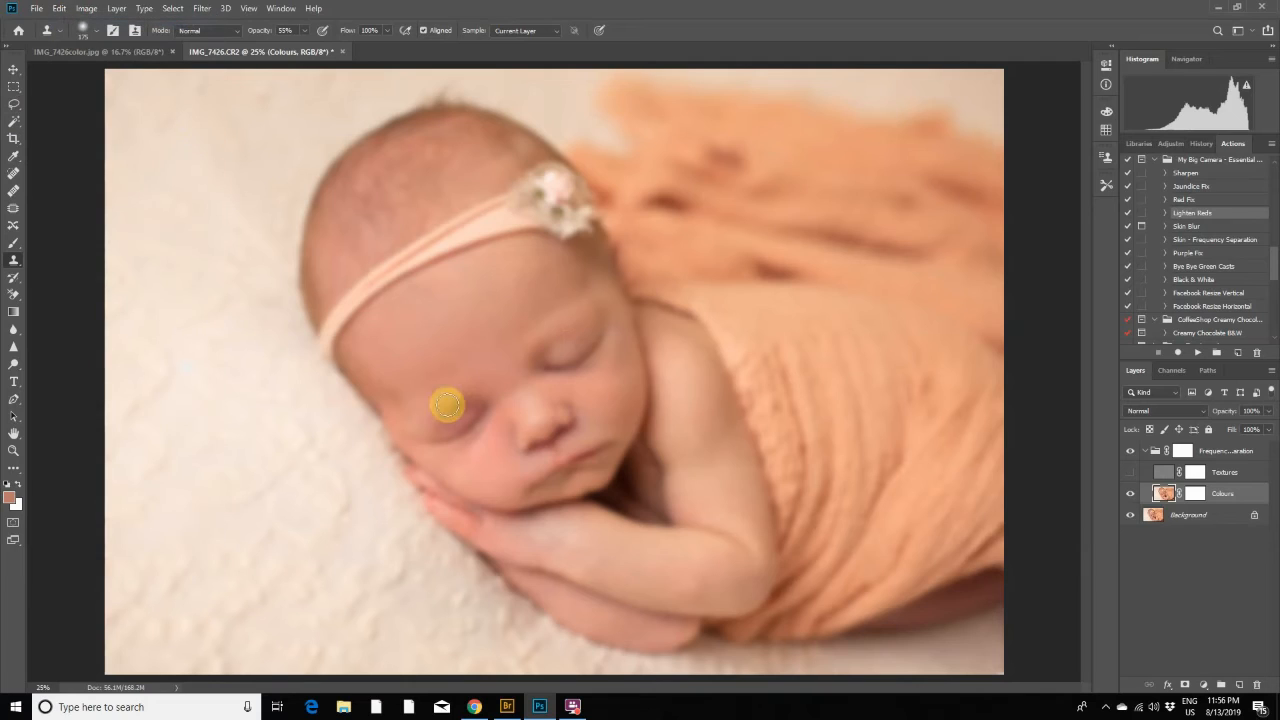
- Clone clean skin over the discoloured eyelid nearer the hands on the Colours layer, and check it with the Textures layer shown
click(452, 419)
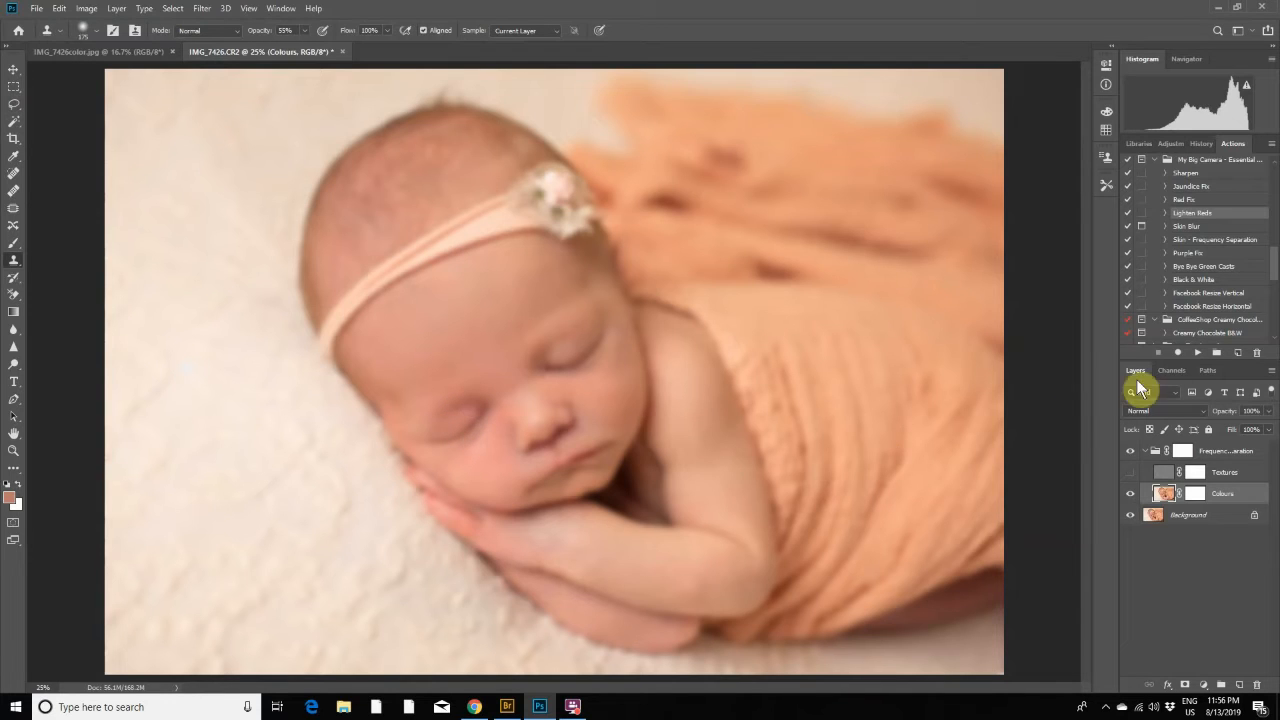
click(1130, 476)
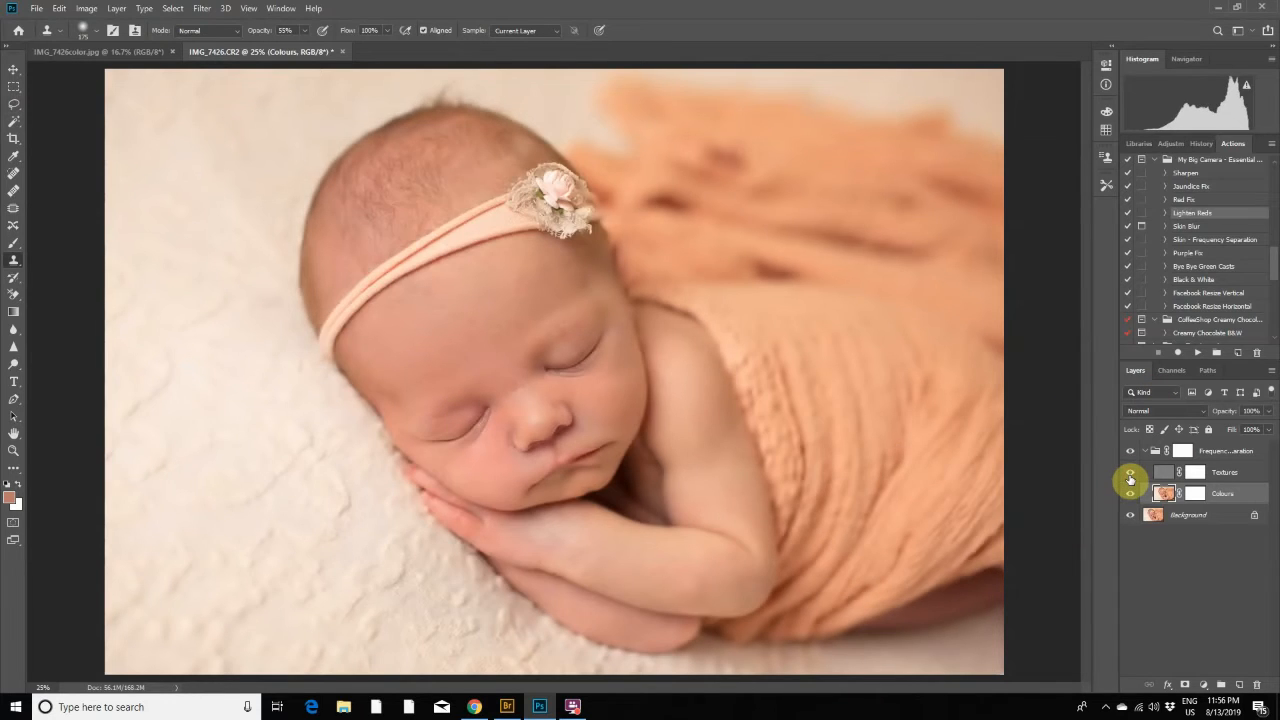
click(1130, 476)
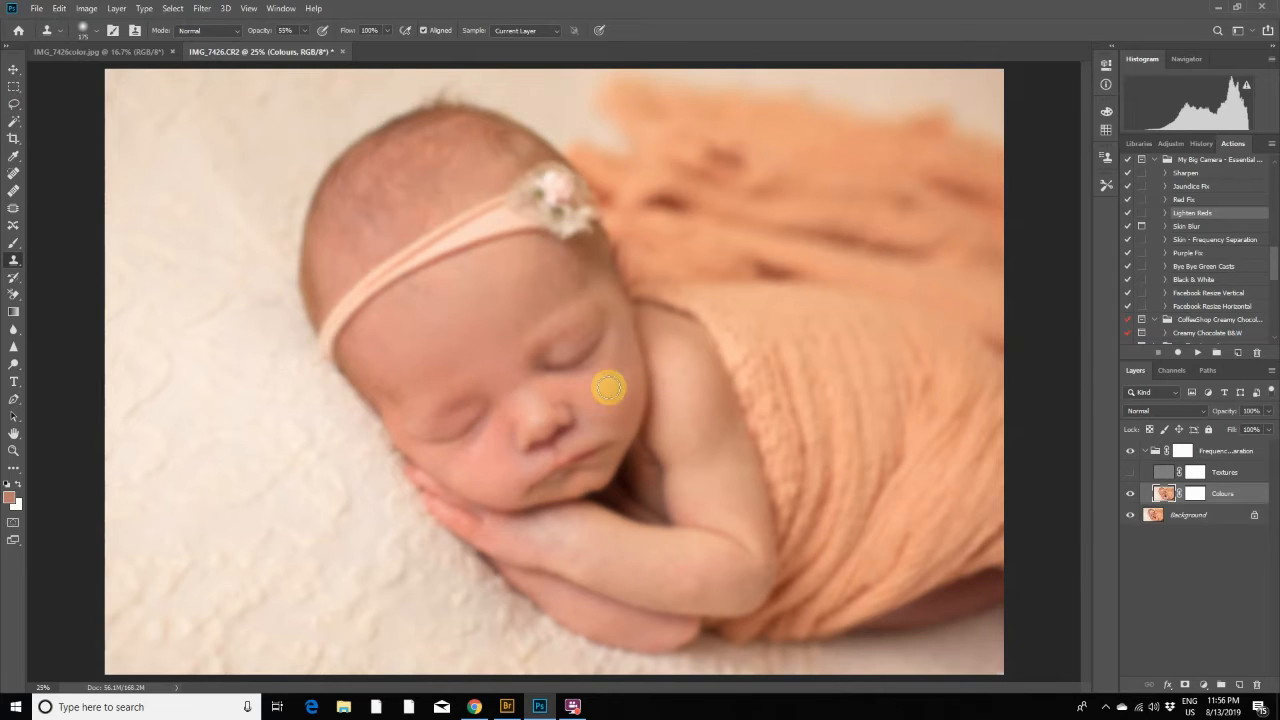
click(1131, 474)
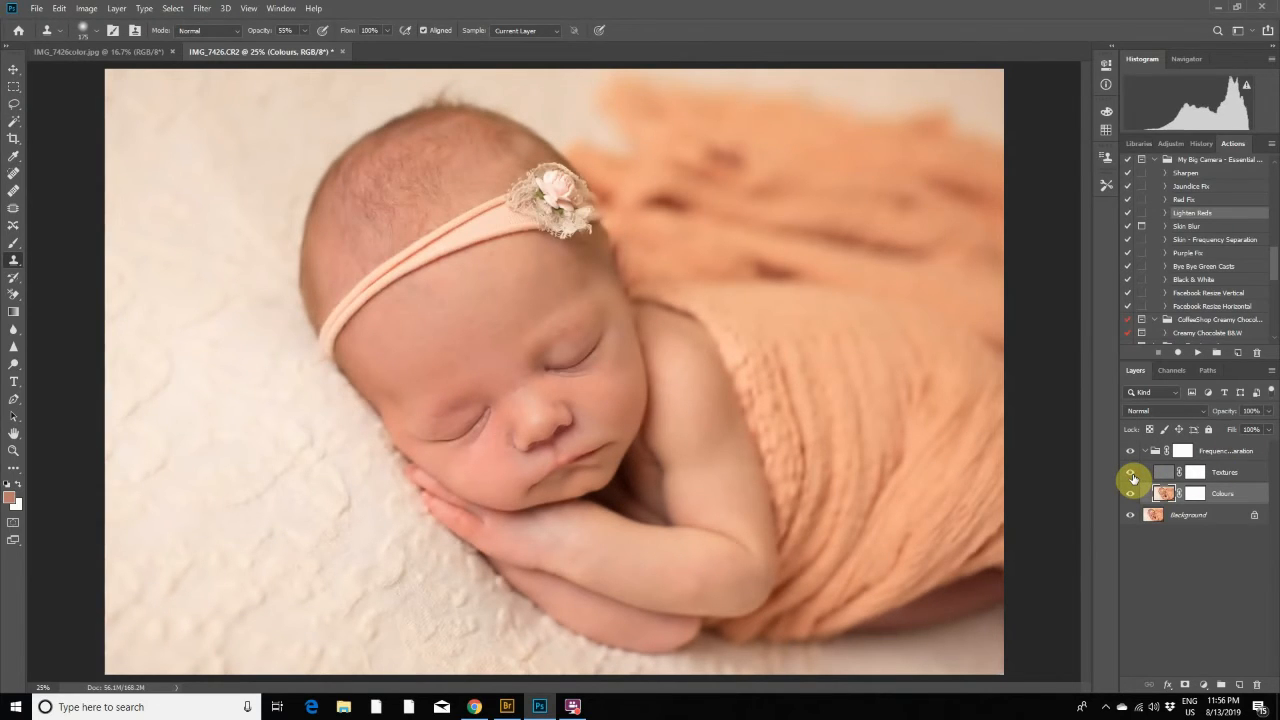
click(1131, 476)
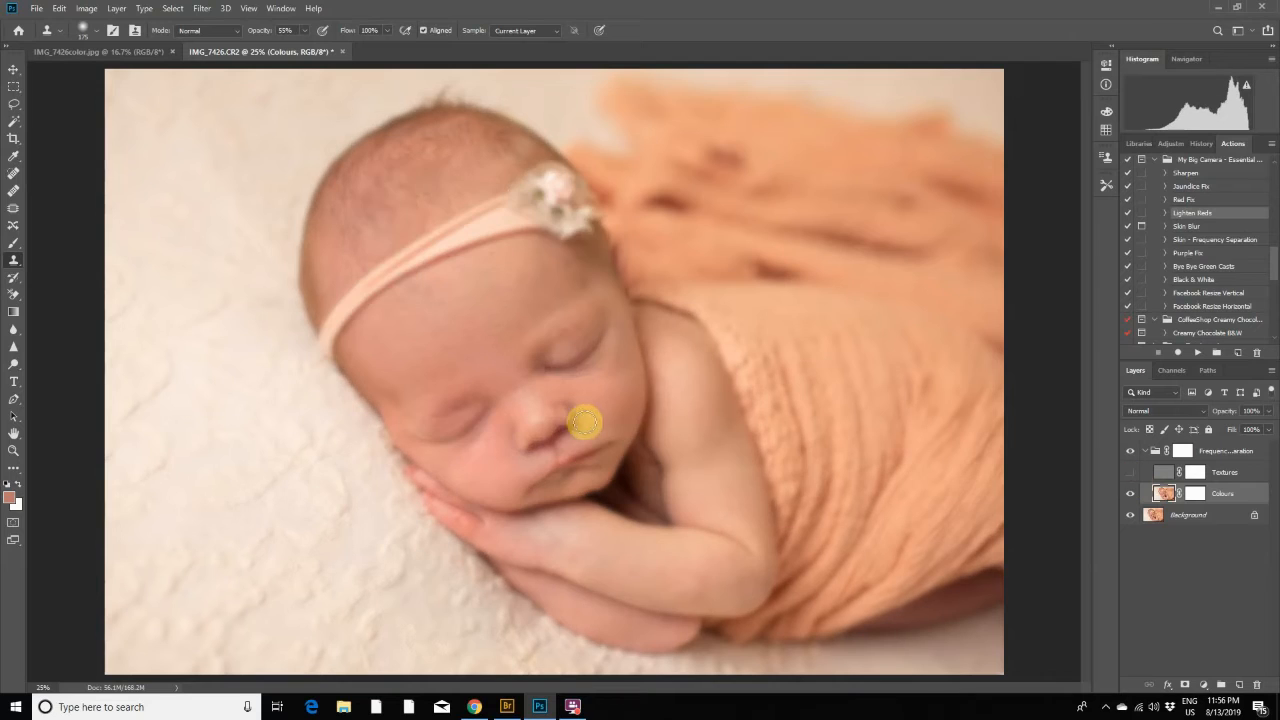
alt+click(461, 359)
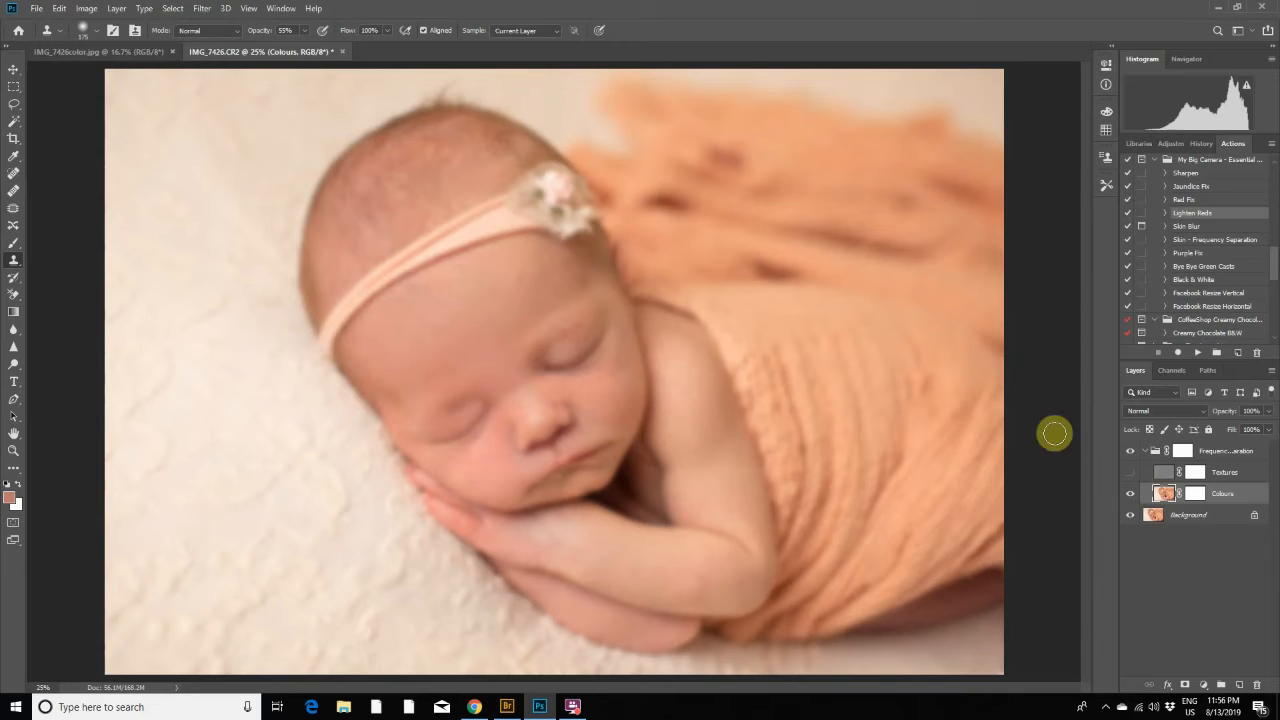
click(1129, 473)
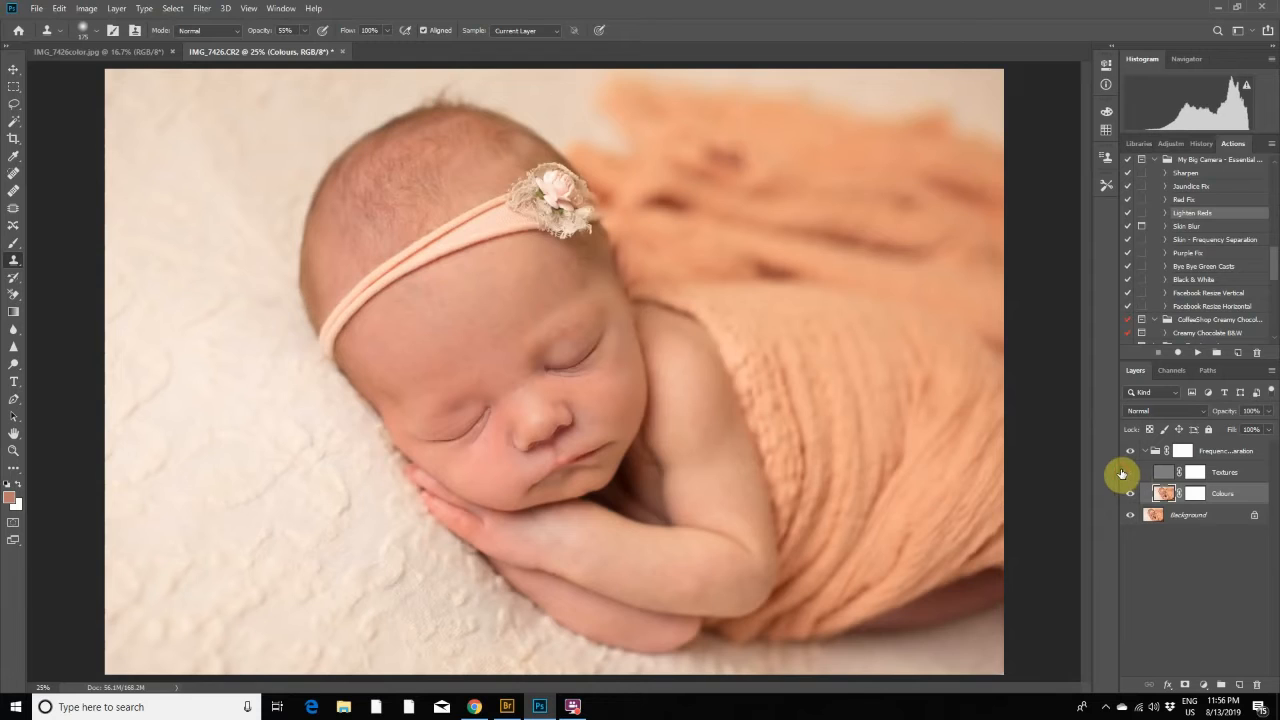
click(1129, 473)
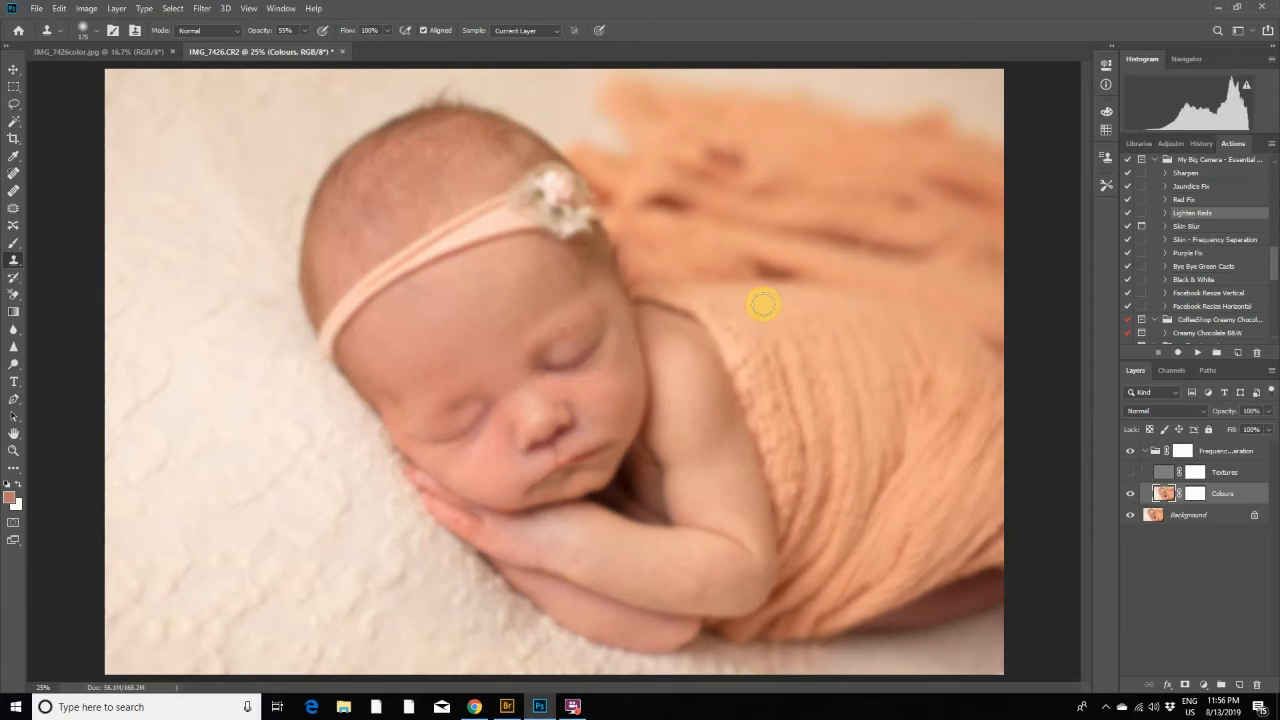
- Clone lighter skin over the eyelid nearer the shoulder, and check the blend with the Textures layer shown
alt+click(578, 329)
click(586, 325)
alt+click(591, 314)
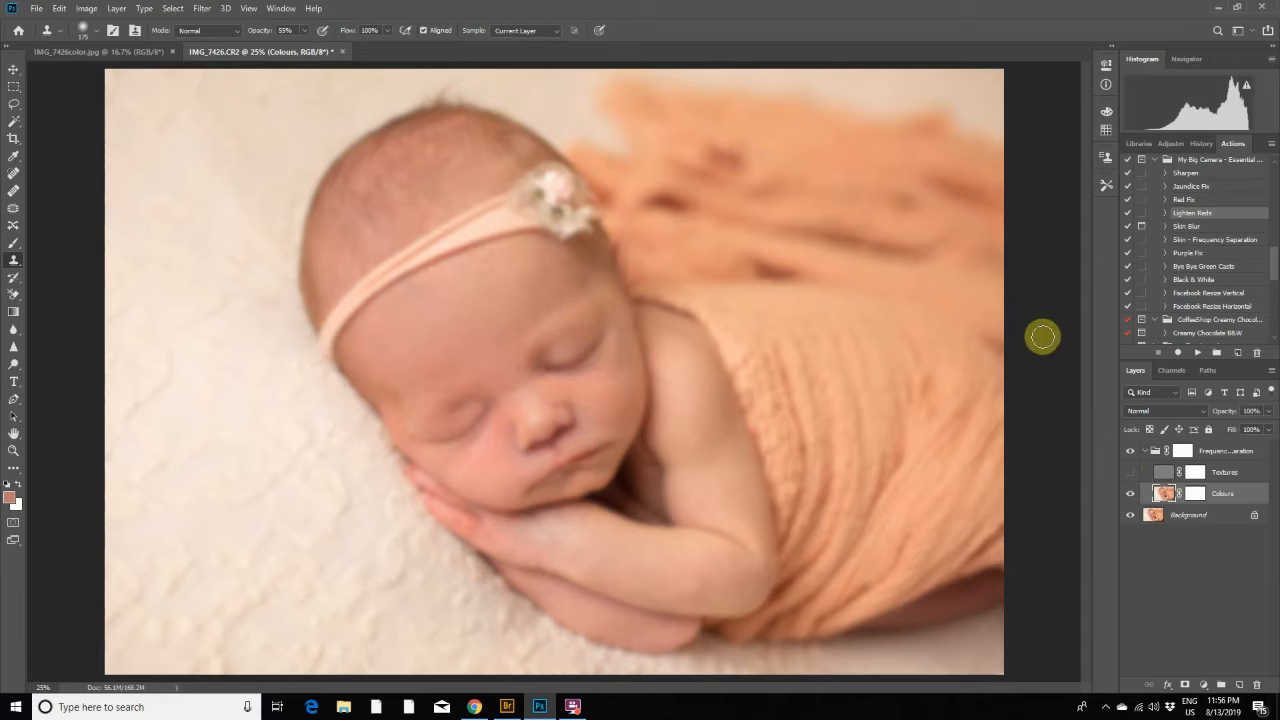
click(1130, 474)
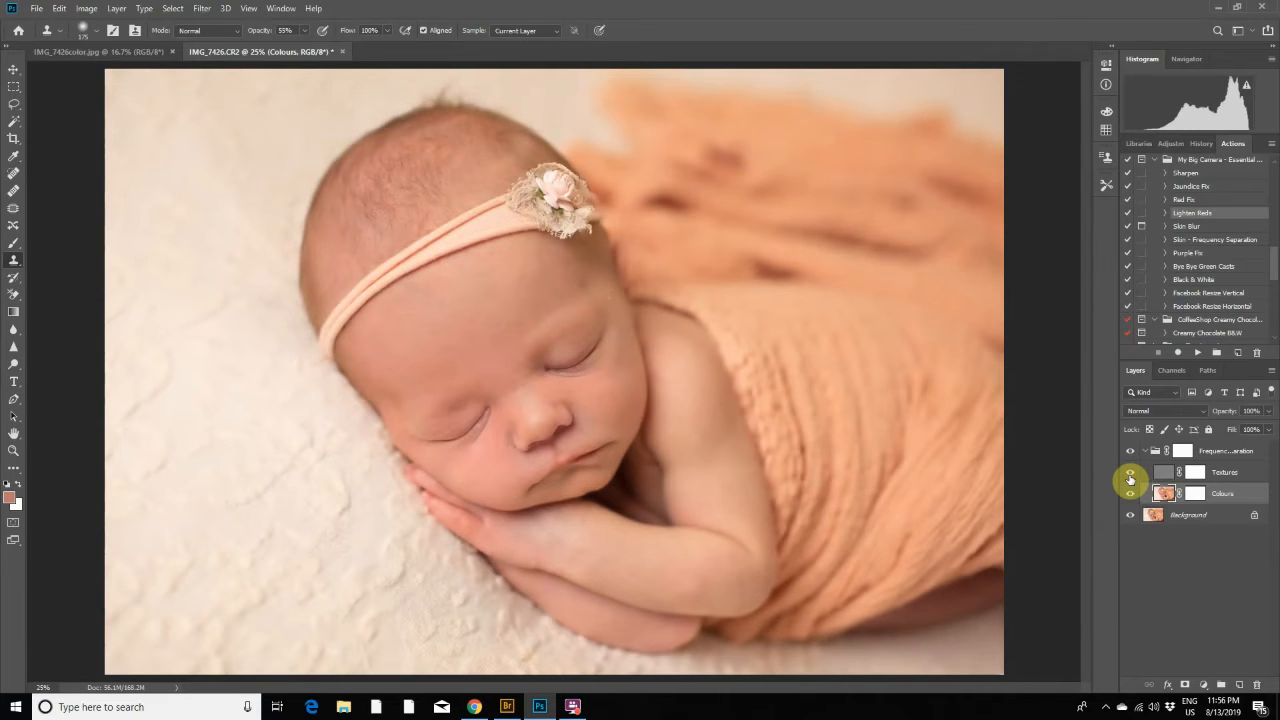
click(1130, 476)
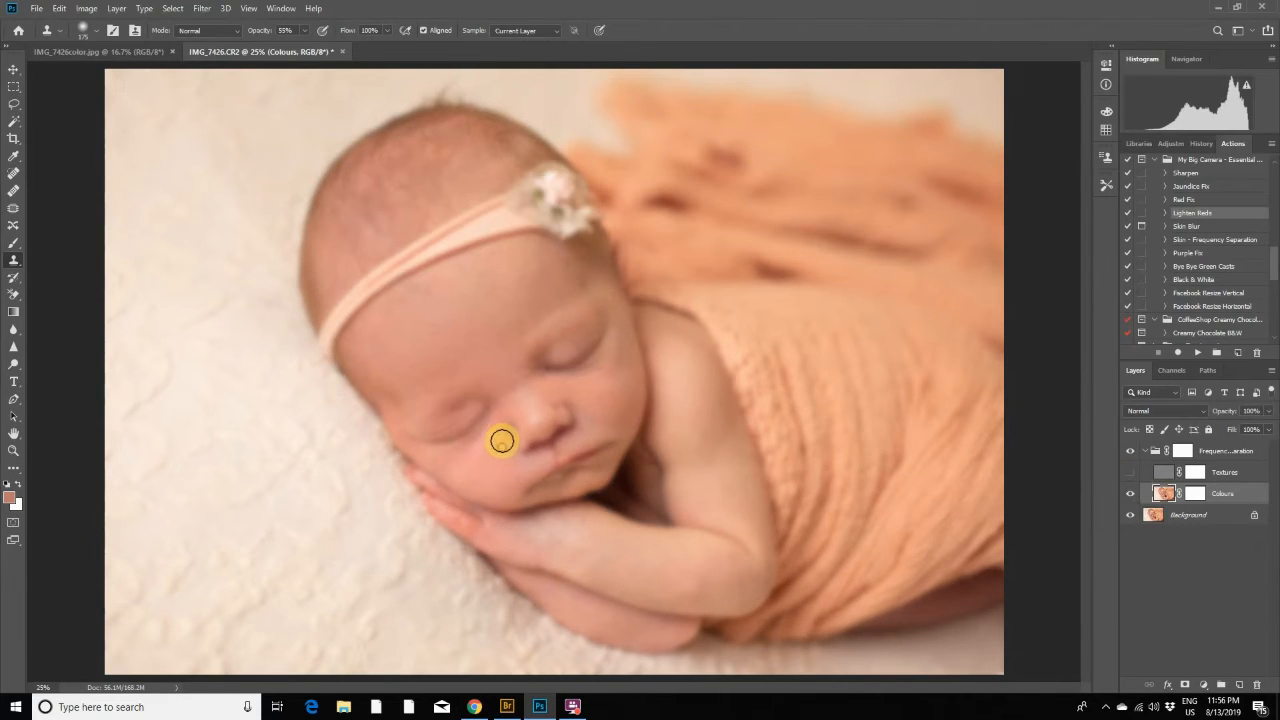
click(1131, 474)
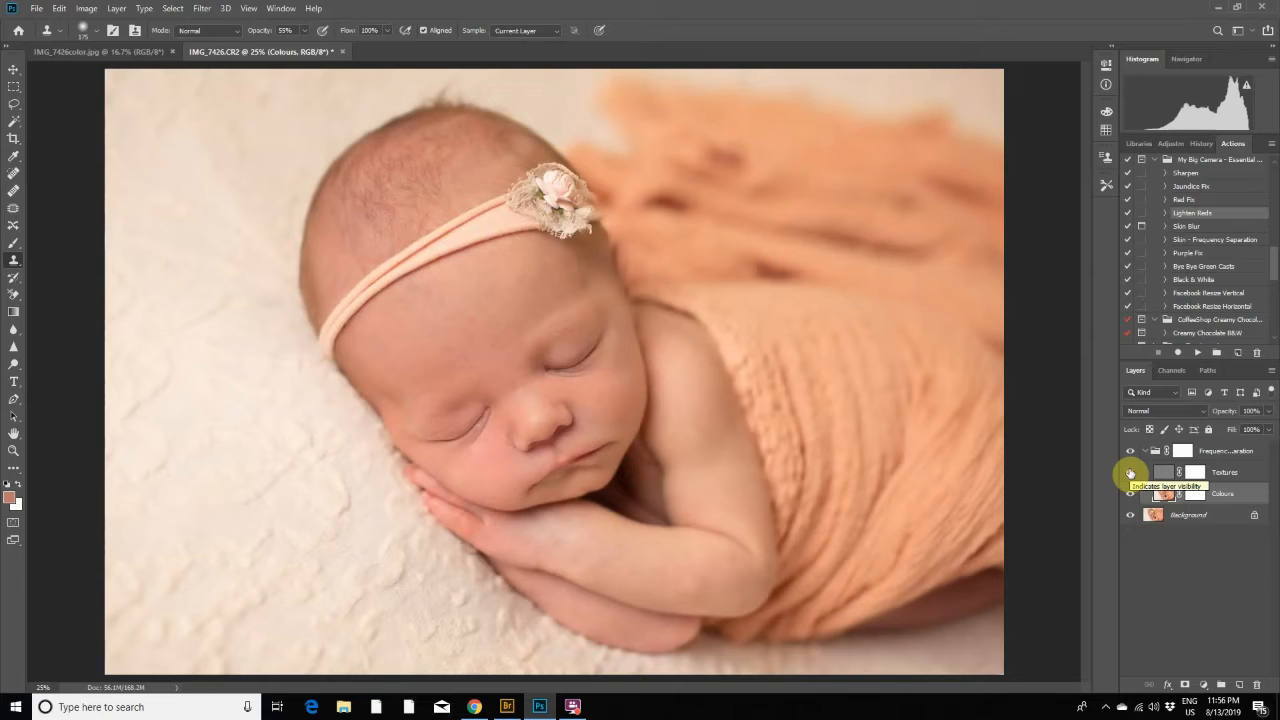
click(1131, 474)
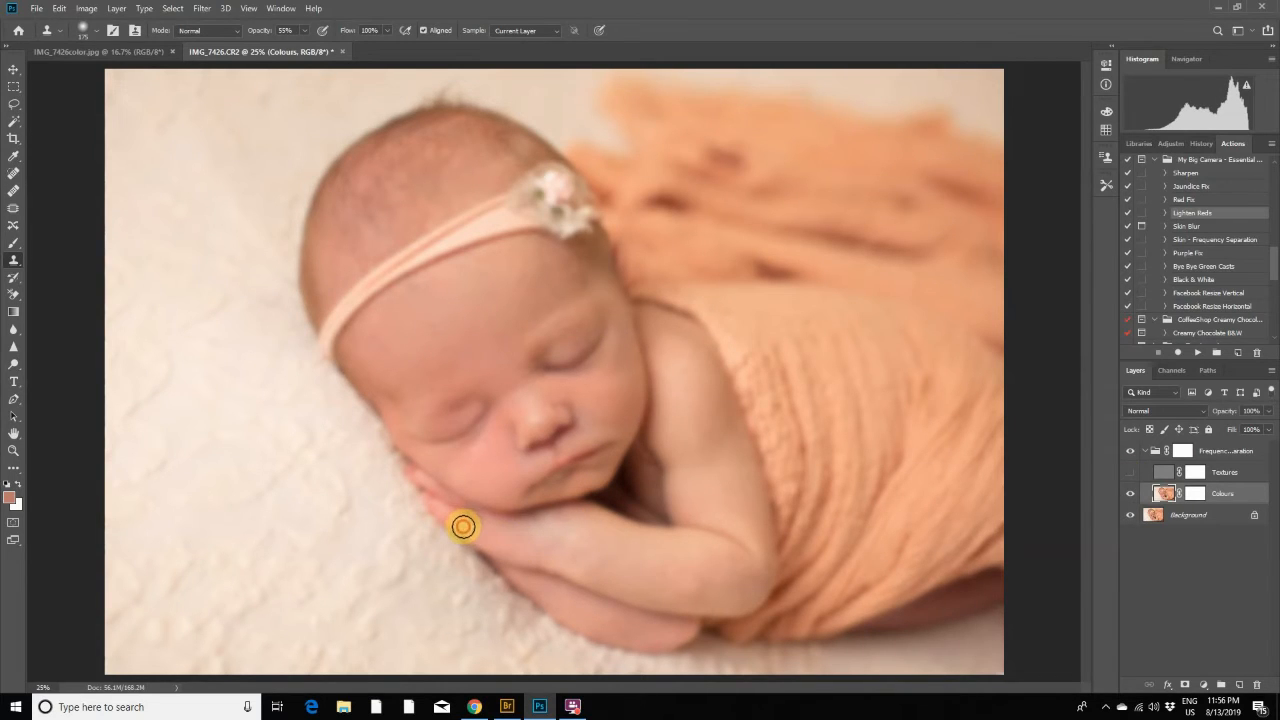
- Clone even skin tone over the reddish hand and the blotchy forearm and elbow on the Colours layer
click(456, 519)
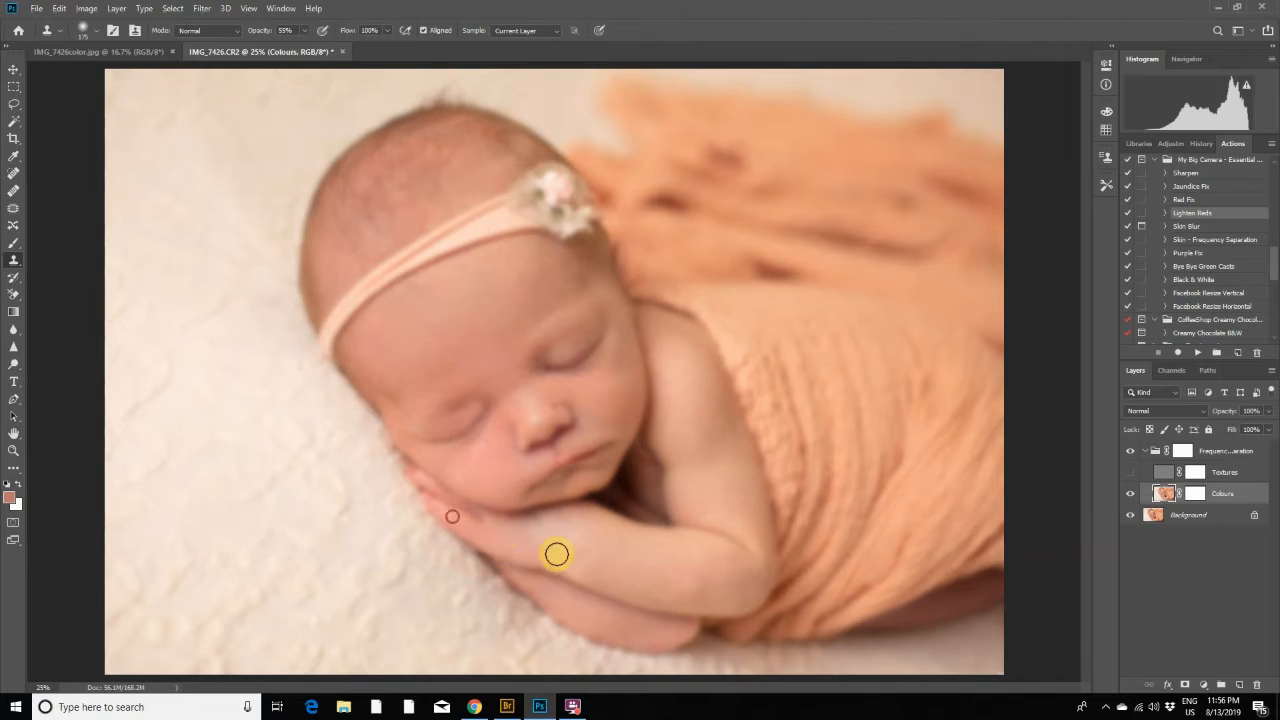
alt+click(591, 563)
alt+click(681, 564)
click(693, 595)
mouse_move(695, 596)
mouse_down()
mouse_move(697, 562)
mouse_move(706, 577)
mouse_move(714, 559)
mouse_move(729, 569)
mouse_move(708, 584)
mouse_move(671, 562)
mouse_move(662, 570)
mouse_move(697, 594)
mouse_move(682, 559)
mouse_move(711, 591)
mouse_up()
alt+click(671, 562)
- Sample a skin tone with the Eyedropper, brush it over the arm at 30% opacity, and check it with Textures shown
click(538, 445)
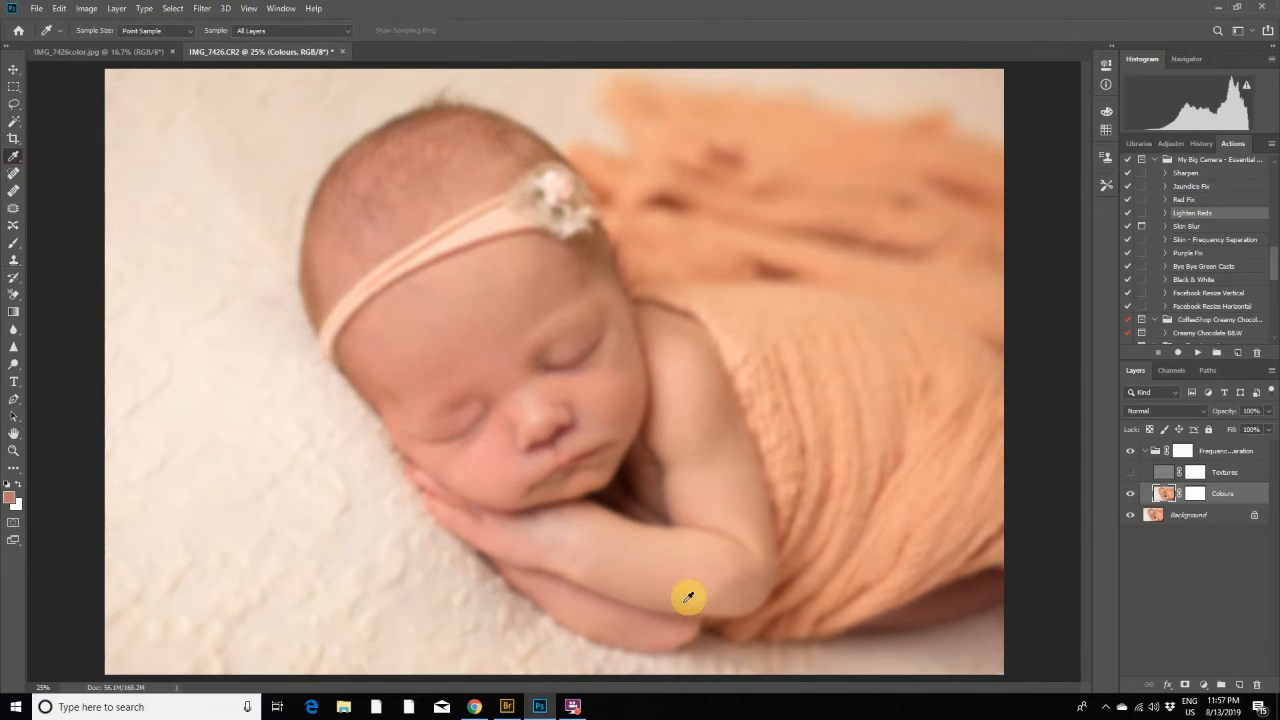
click(13, 242)
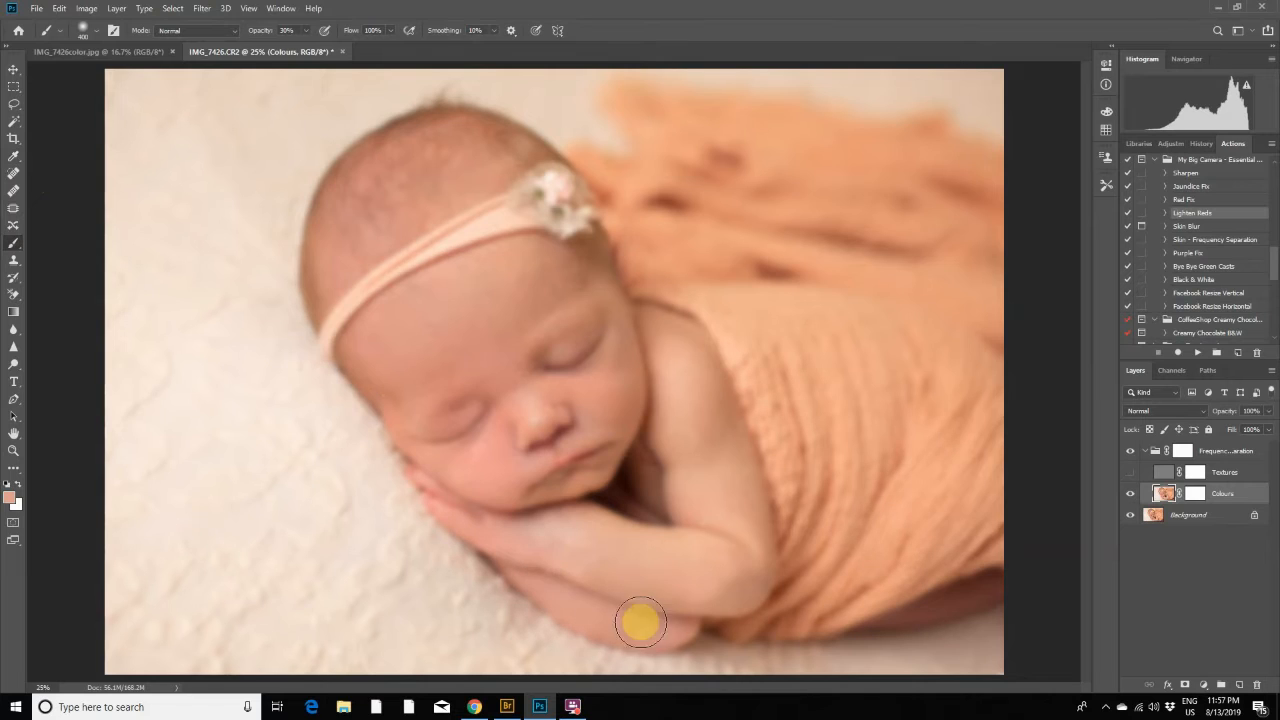
click(1128, 477)
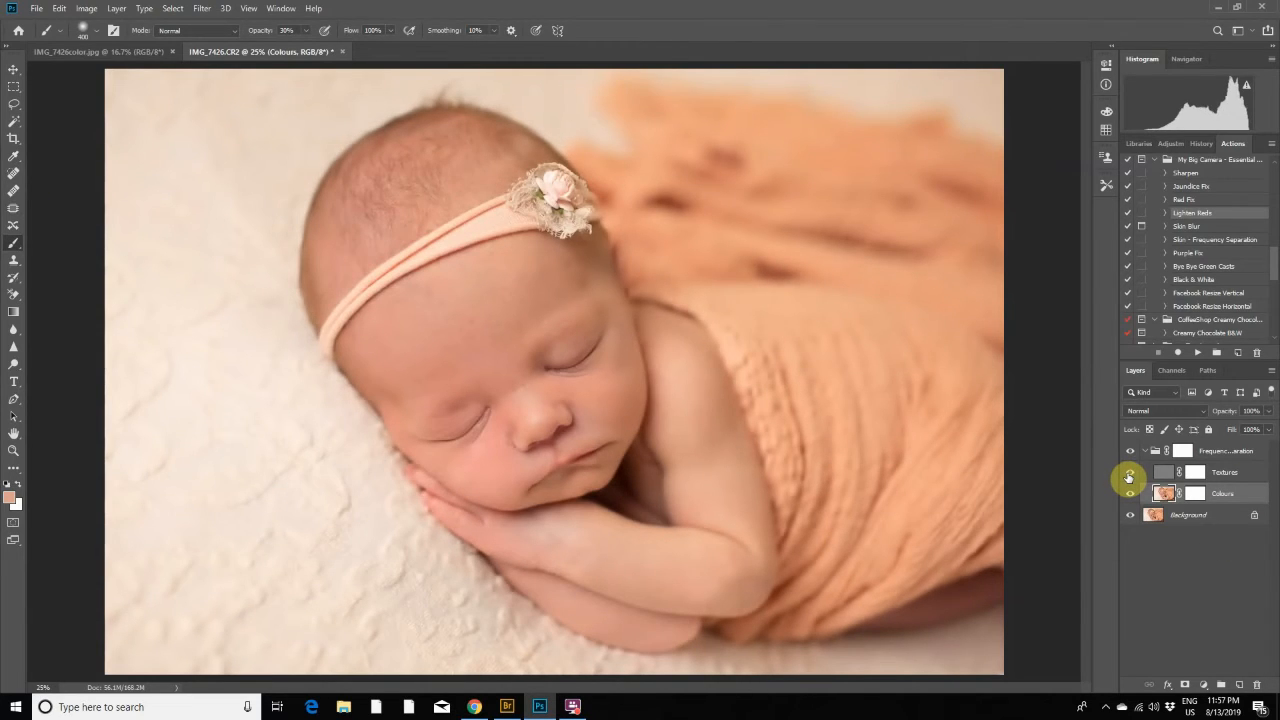
click(1128, 476)
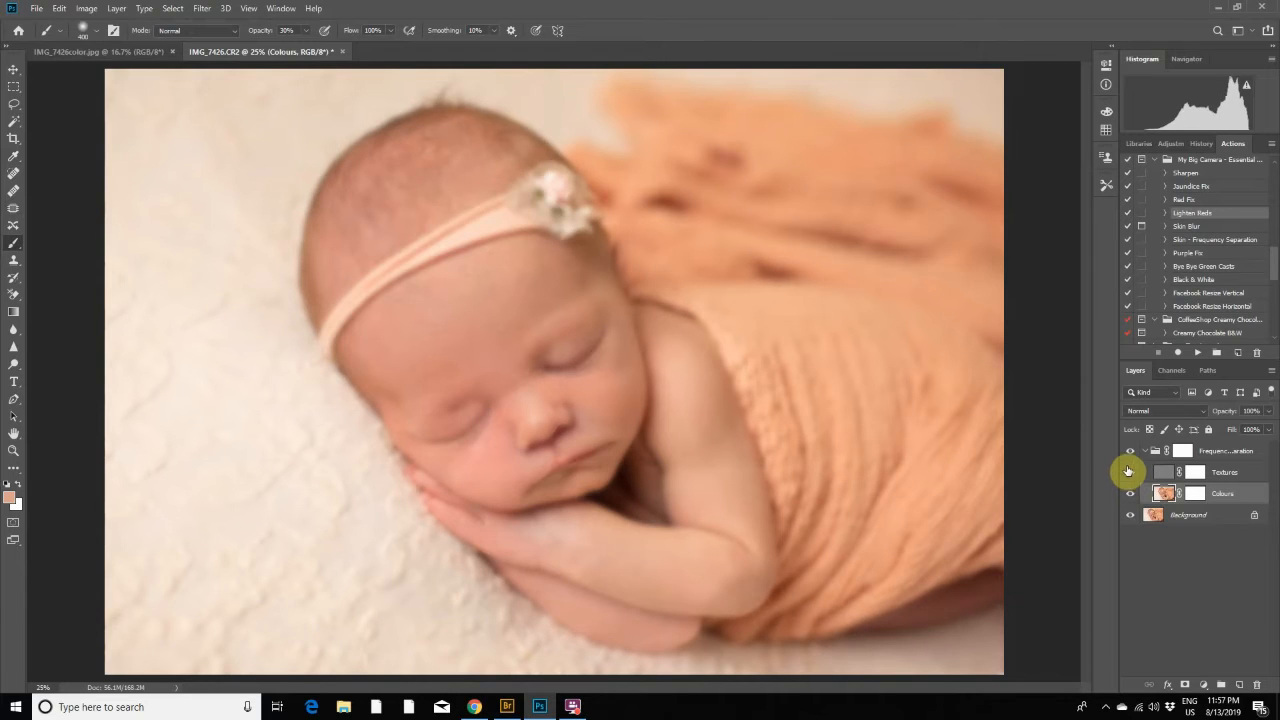
- Show the Textures layer and compare the portrait with the Frequency Separation group hidden and shown
click(1129, 472)
click(1130, 452)
click(1130, 452)
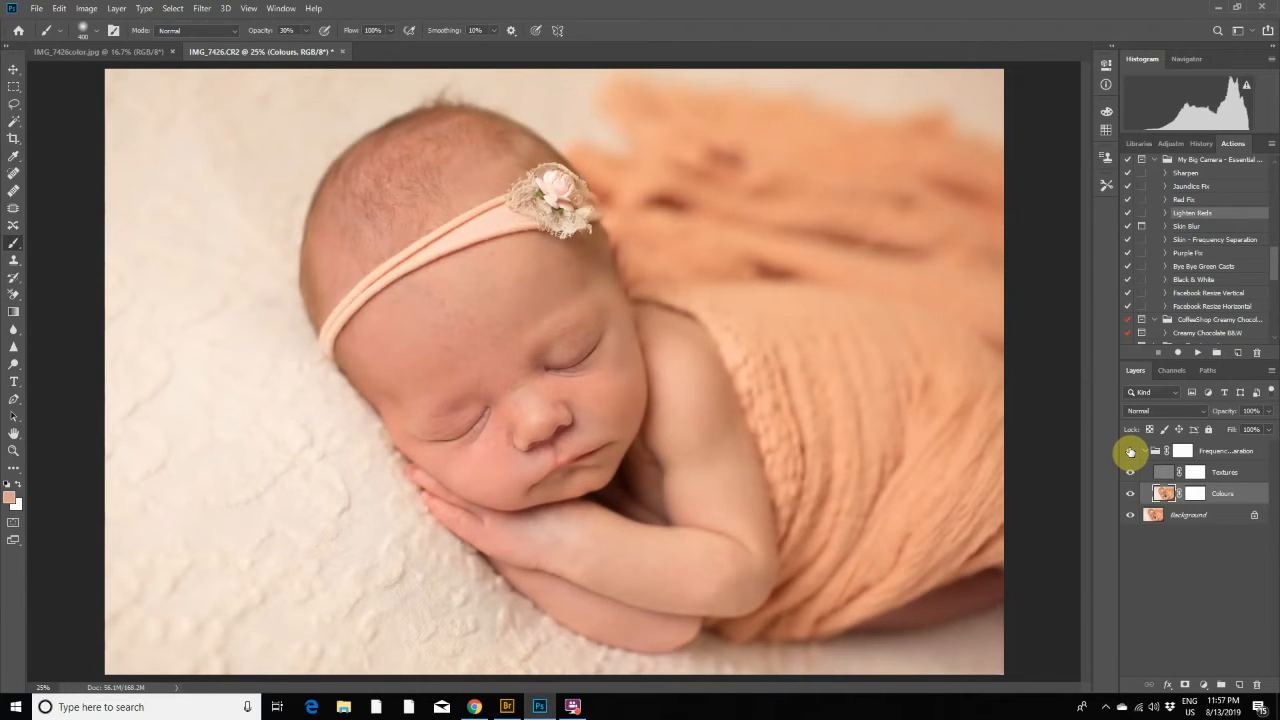
- Paint black at 100% opacity with a small brush on the Frequency Separation group's mask along the lower arm's edges
click(1183, 451)
click(18, 485)
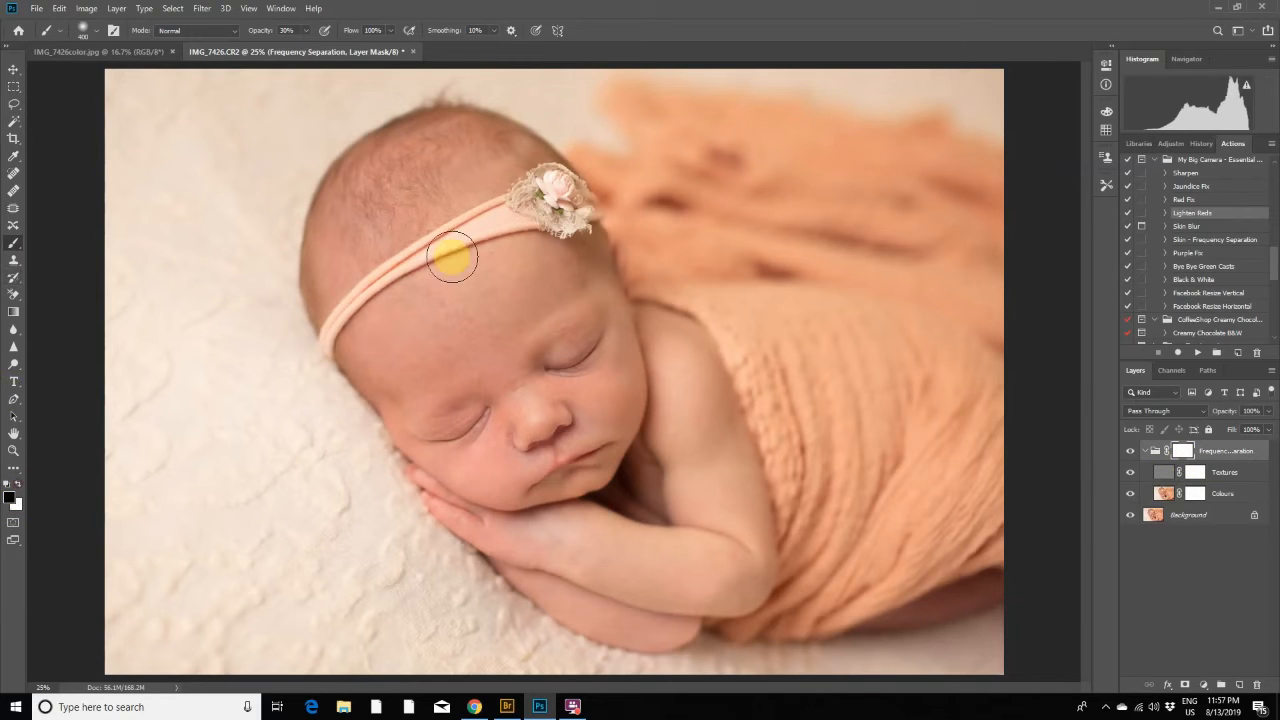
key(bracketleft)
key(bracketleft)
key(bracketleft)
key(bracketleft)
key(bracketleft)
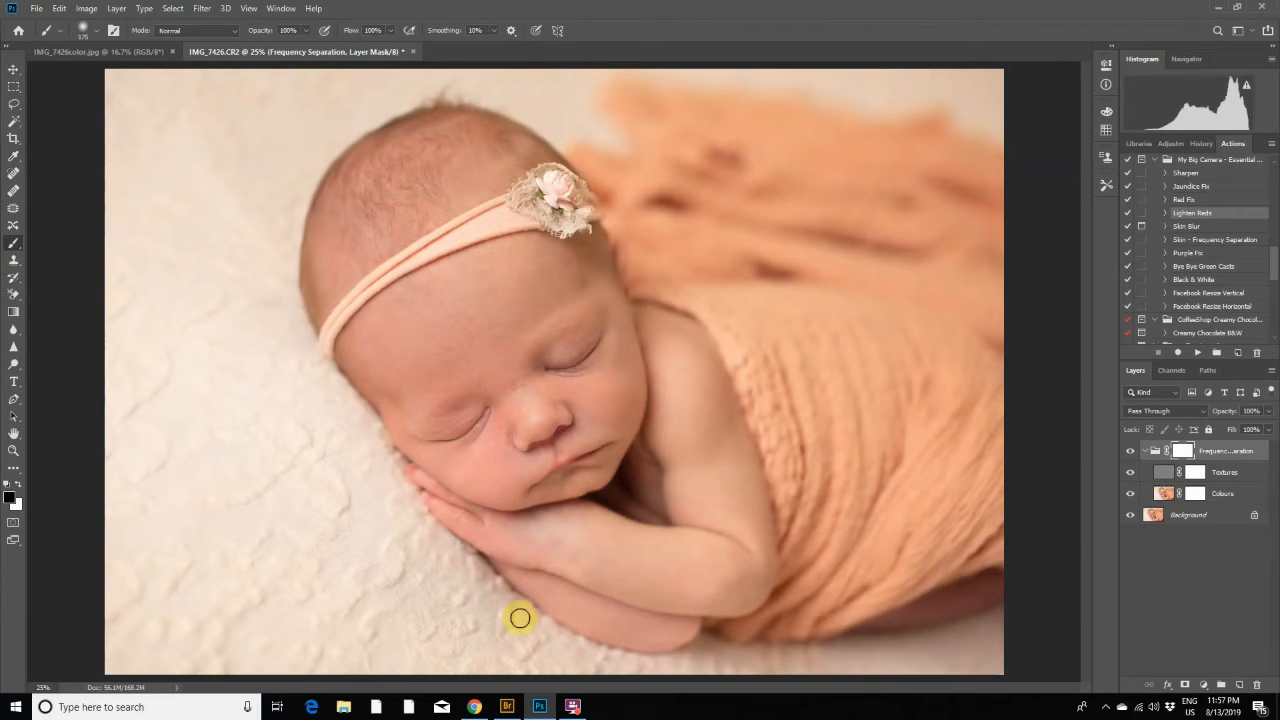
key(0)
key(bracketleft)
drag(640, 663, 620, 655)
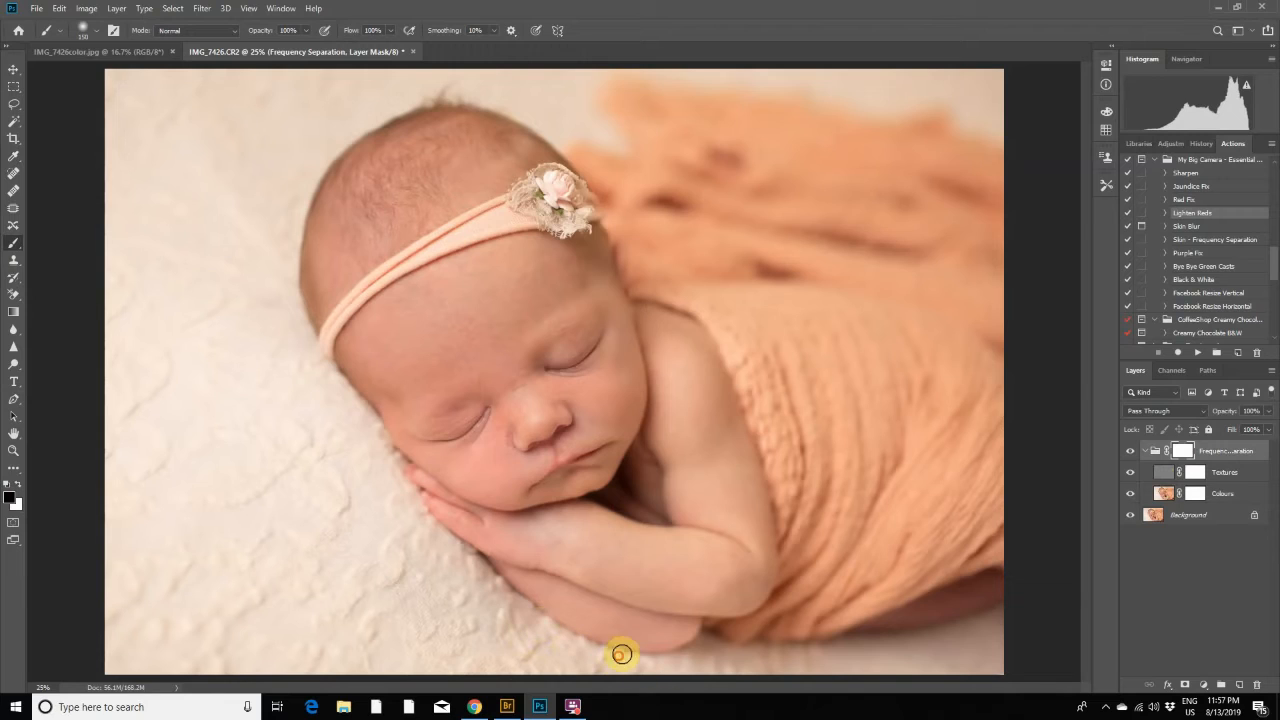
mouse_move(654, 602)
mouse_down()
mouse_move(556, 564)
mouse_move(670, 606)
mouse_move(772, 598)
mouse_up()
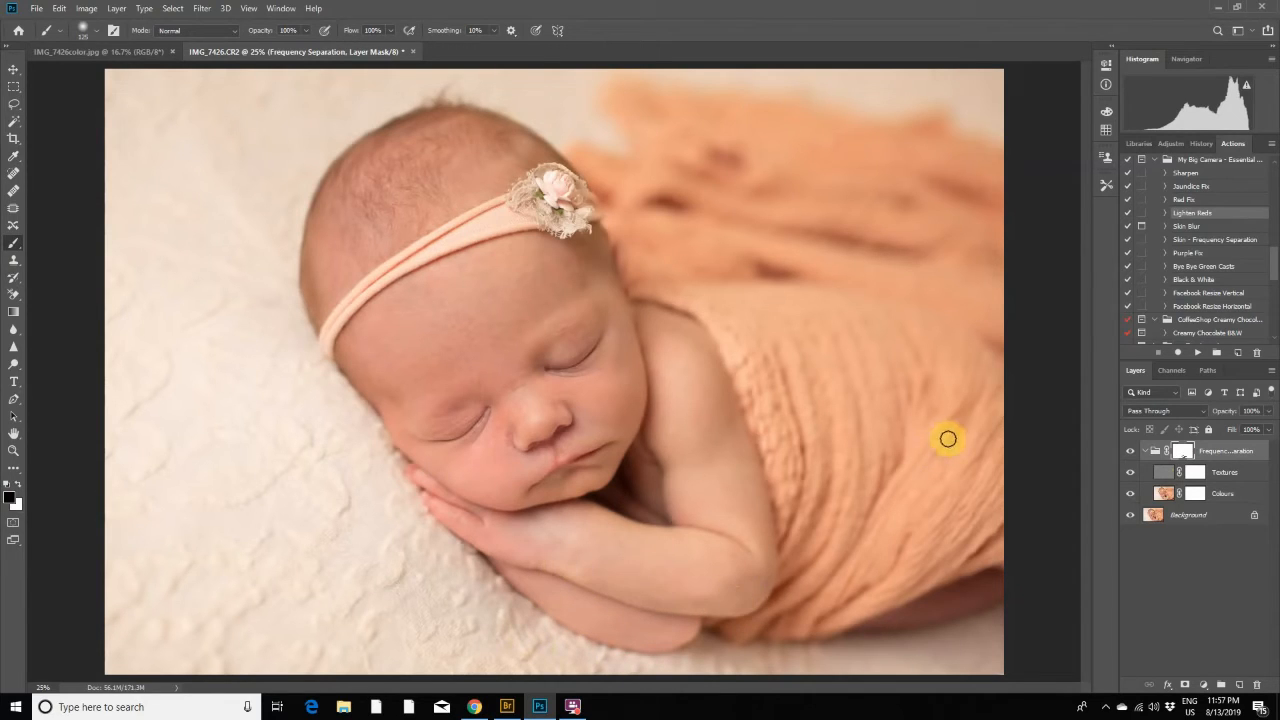
- Undo the last stroke on the group's mask and hide the Textures layer
click(64, 11)
click(72, 23)
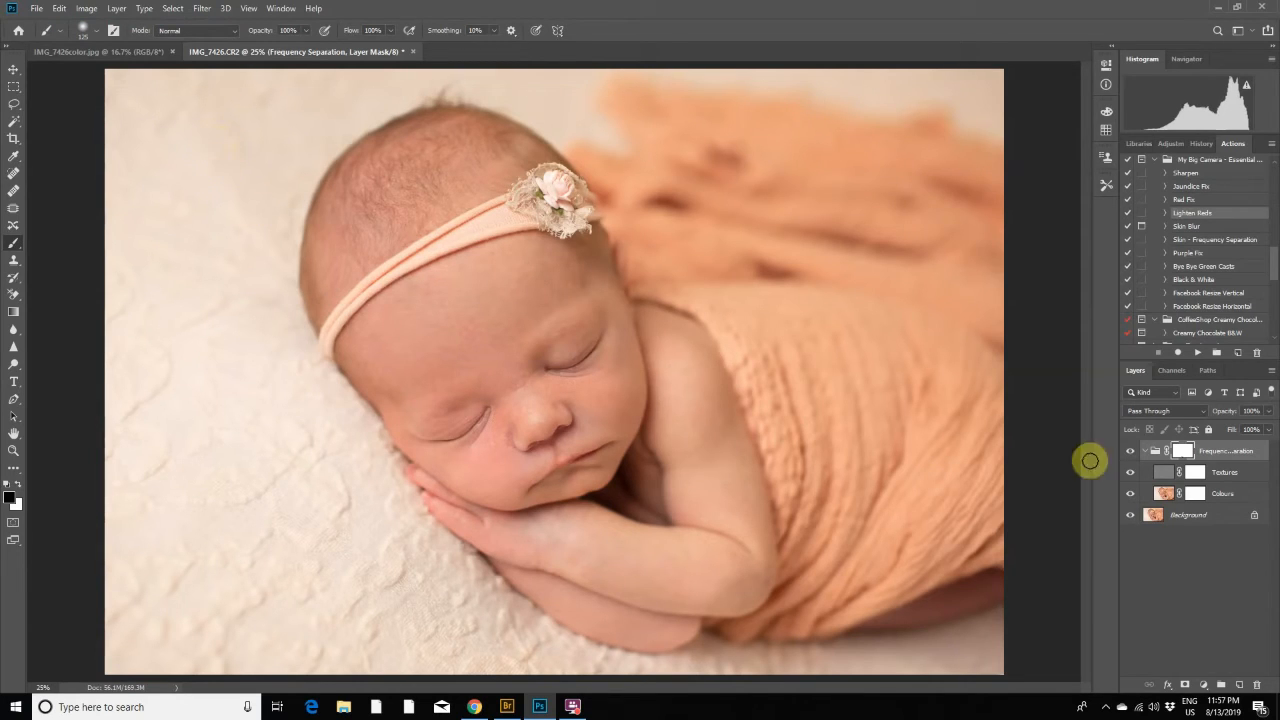
click(1131, 474)
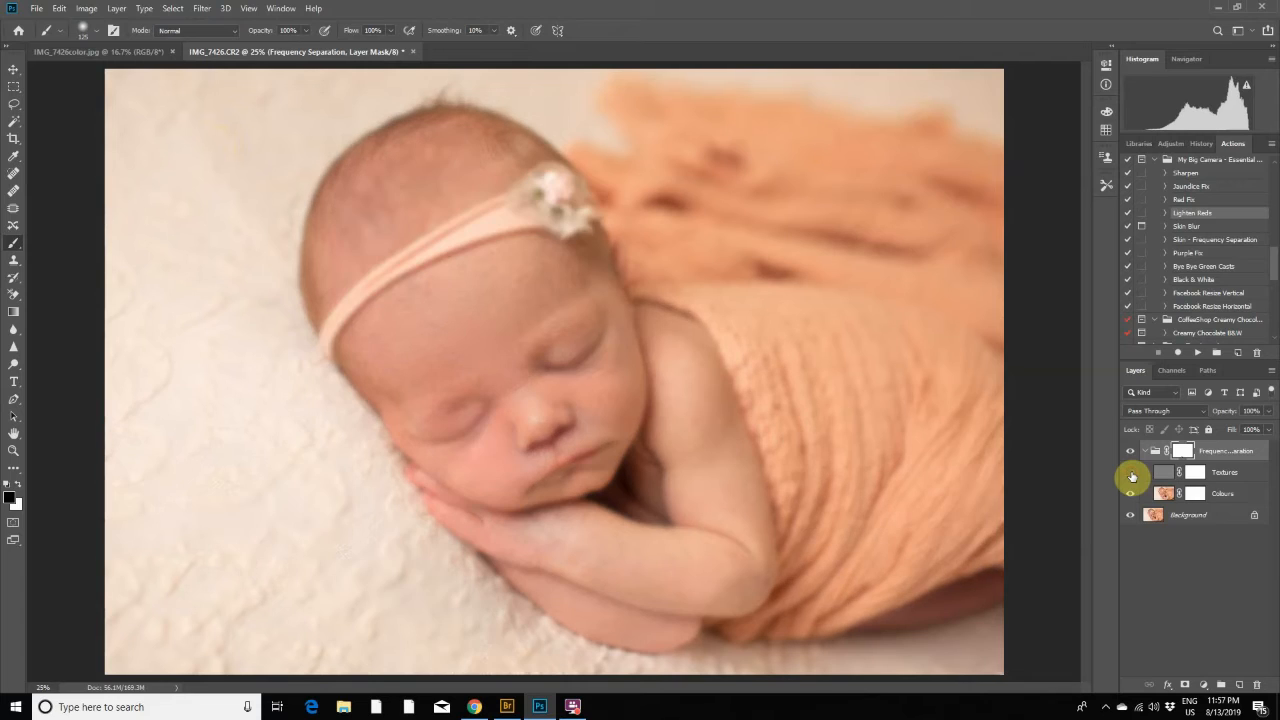
click(14, 209)
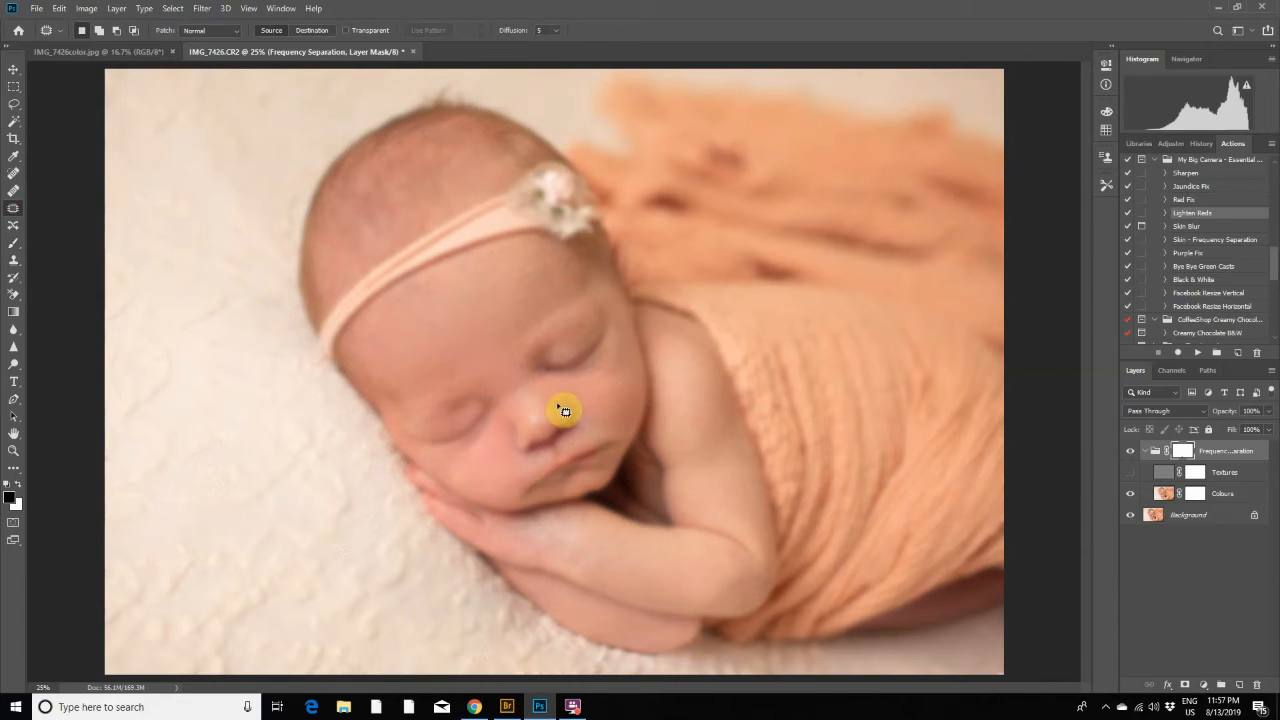
mouse_move(508, 414)
mouse_down()
mouse_move(497, 447)
mouse_move(495, 427)
mouse_move(506, 430)
mouse_up()
click(496, 446)
drag(503, 424, 494, 456)
click(494, 456)
click(59, 8)
click(75, 22)
click(59, 8)
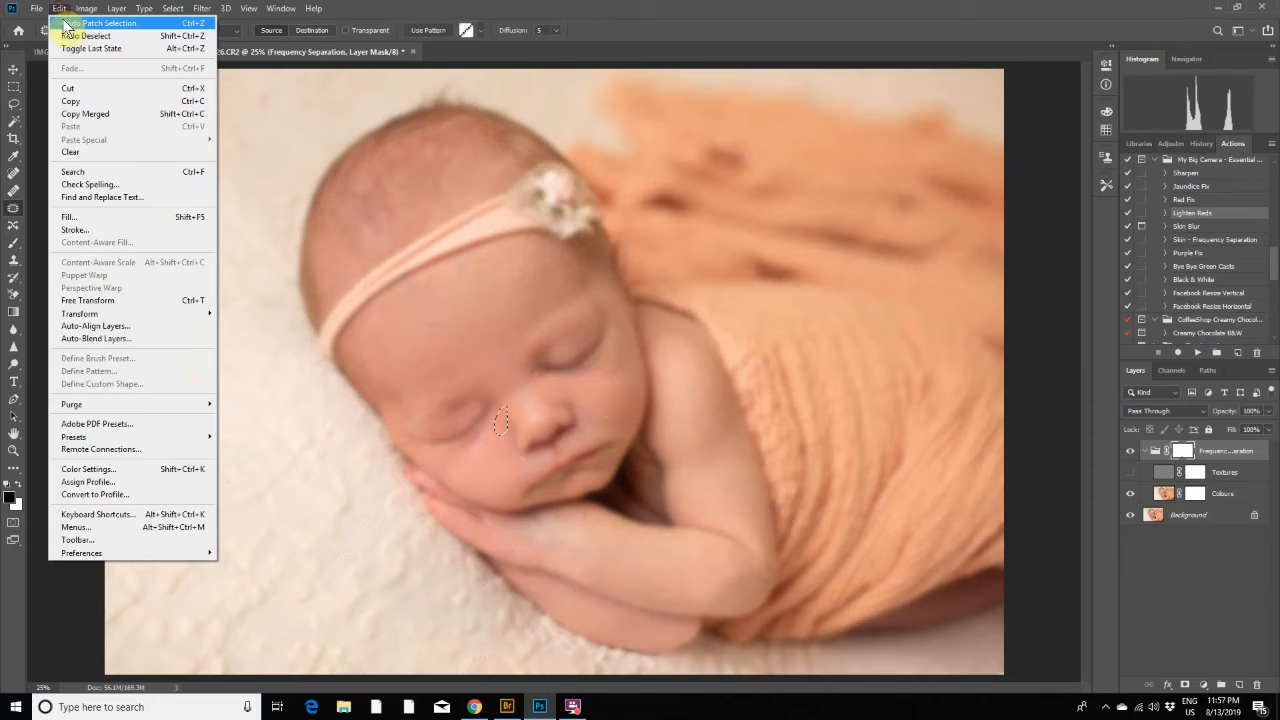
click(66, 24)
click(60, 9)
click(62, 23)
click(58, 9)
click(58, 24)
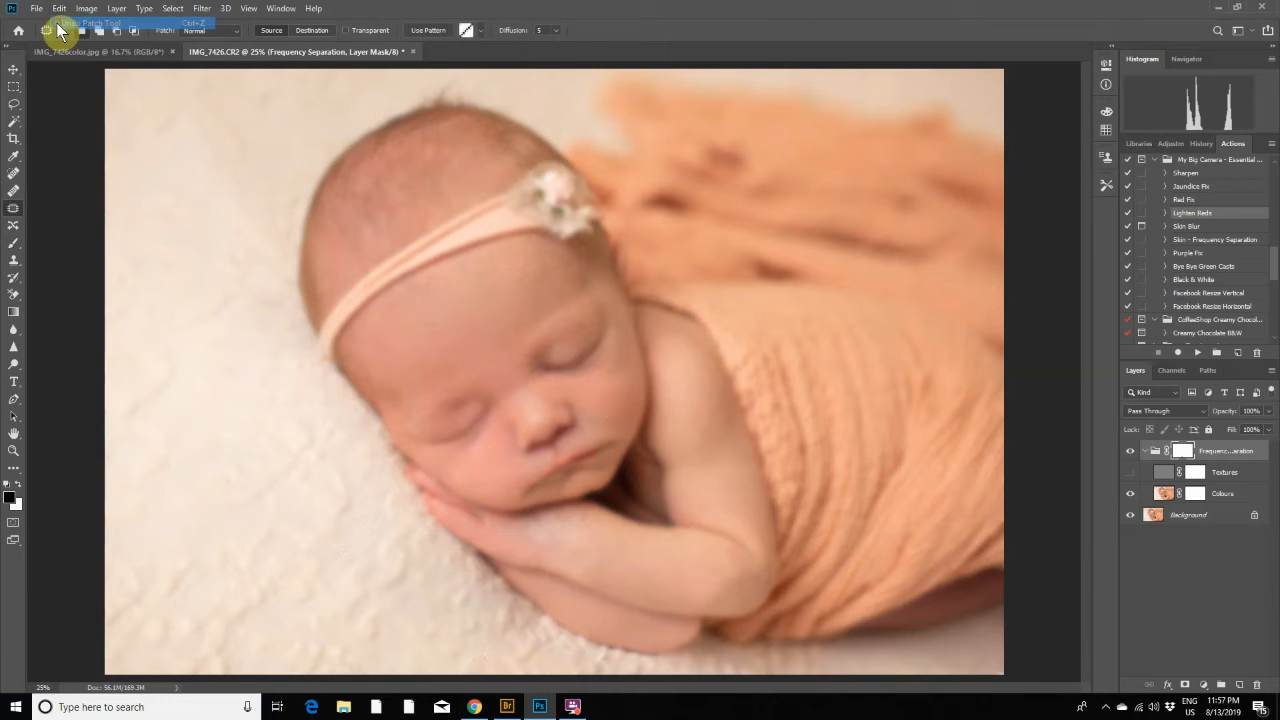
click(61, 10)
click(66, 22)
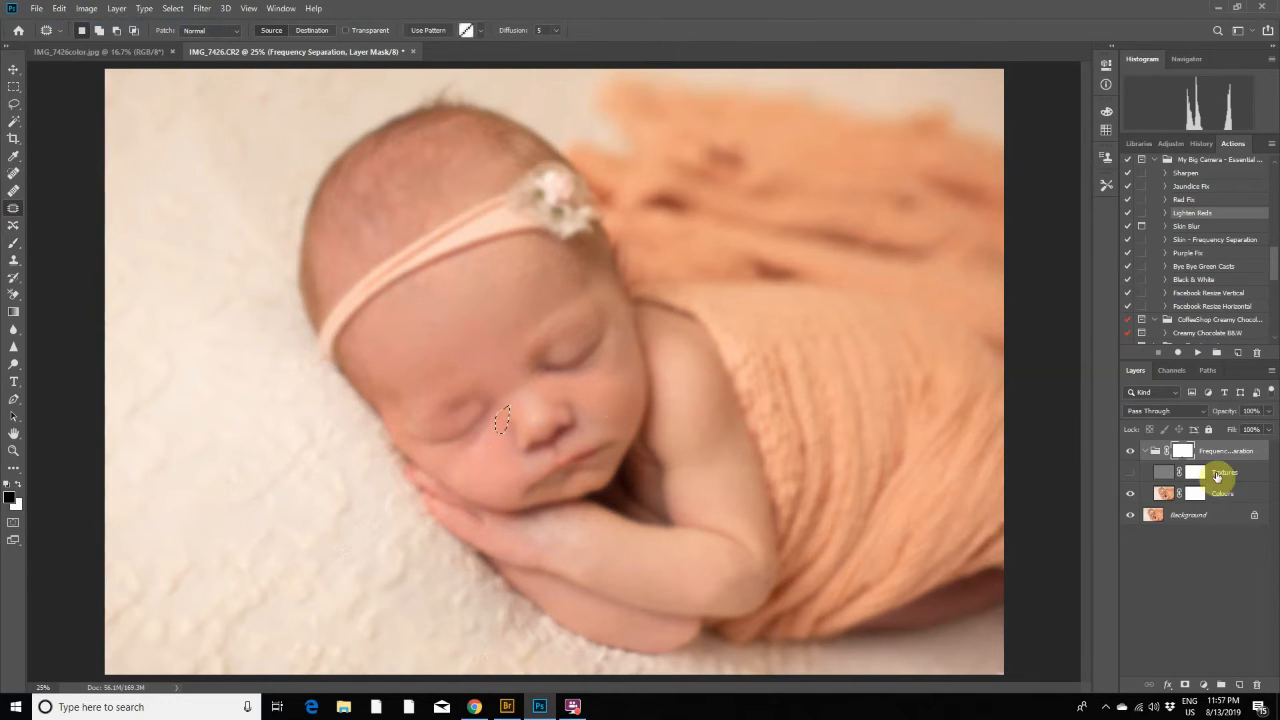
- Patch uneven skin on the Colours layer at the elbow, forearm, hand and cheek, using smoother nearby arm and forehead skin
click(1163, 494)
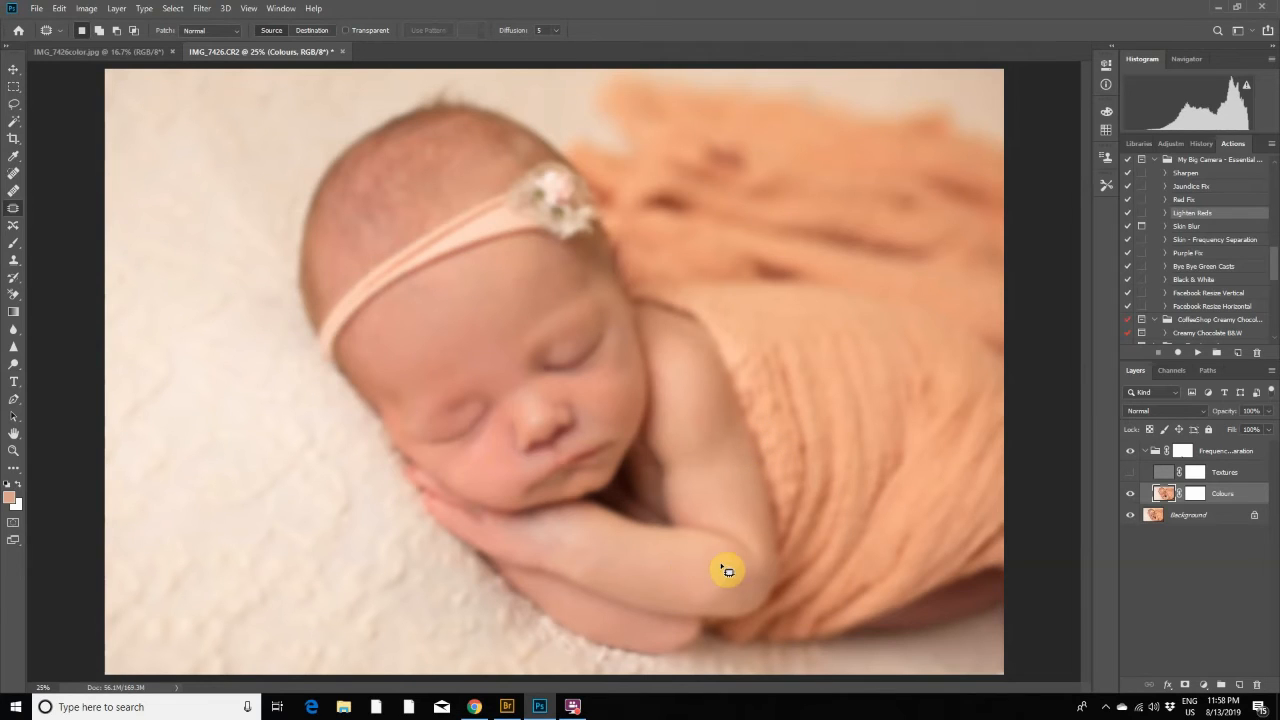
mouse_move(721, 566)
mouse_down()
mouse_move(699, 602)
mouse_move(737, 601)
mouse_move(723, 573)
mouse_up()
mouse_move(717, 586)
mouse_down()
mouse_move(666, 575)
mouse_move(697, 599)
mouse_move(647, 580)
mouse_up()
mouse_move(534, 526)
mouse_down()
mouse_move(514, 543)
mouse_move(531, 551)
mouse_move(544, 538)
mouse_up()
drag(534, 542, 588, 545)
click(585, 541)
mouse_move(507, 441)
mouse_down()
mouse_move(486, 463)
mouse_move(514, 466)
mouse_move(502, 306)
mouse_up()
drag(482, 357, 482, 357)
mouse_move(486, 471)
mouse_down()
mouse_move(503, 487)
mouse_move(487, 472)
mouse_up()
mouse_move(490, 474)
mouse_down()
mouse_move(492, 427)
mouse_move(491, 337)
mouse_up()
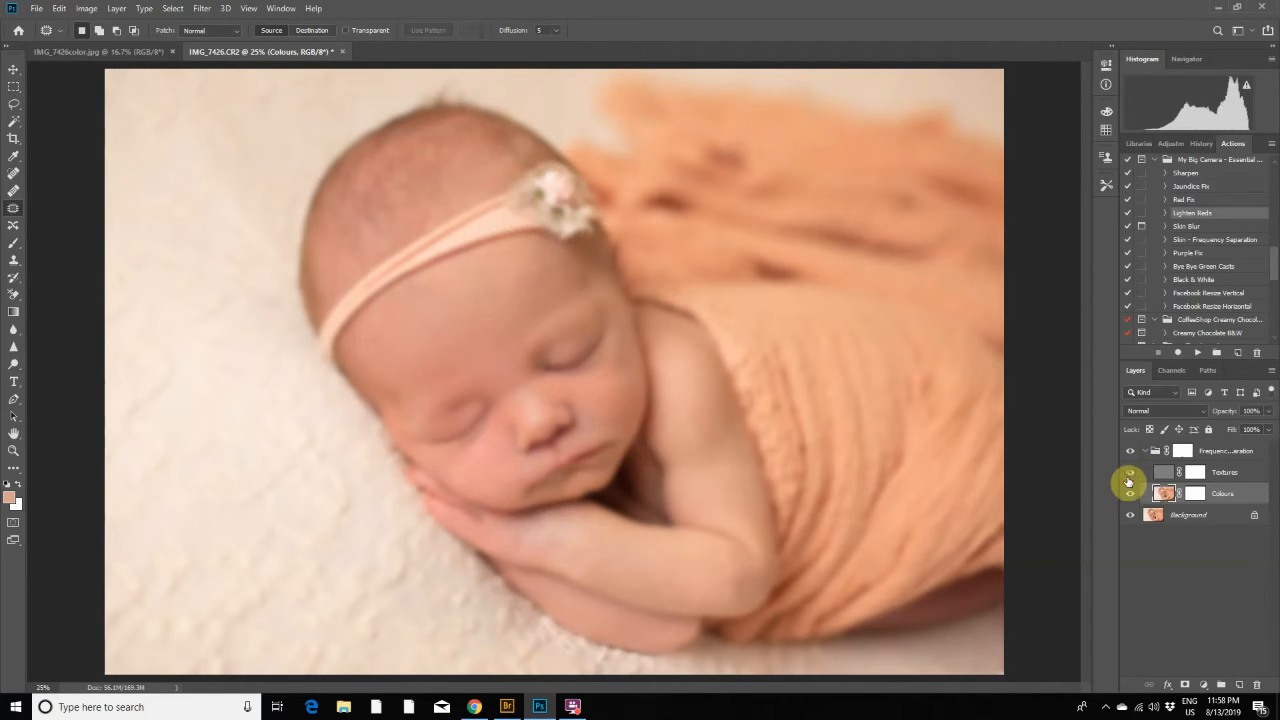
- Show and select the Textures layer and lower the hardness of the Spot Healing Brush
click(1130, 474)
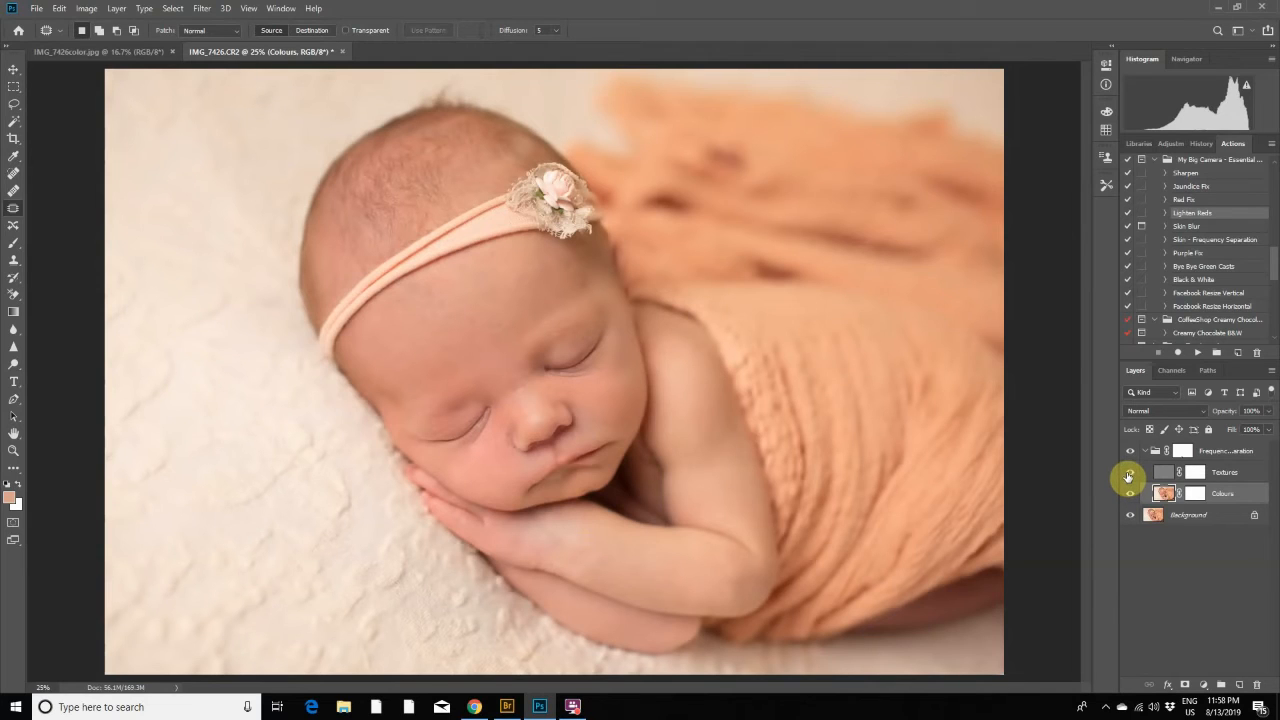
click(1165, 472)
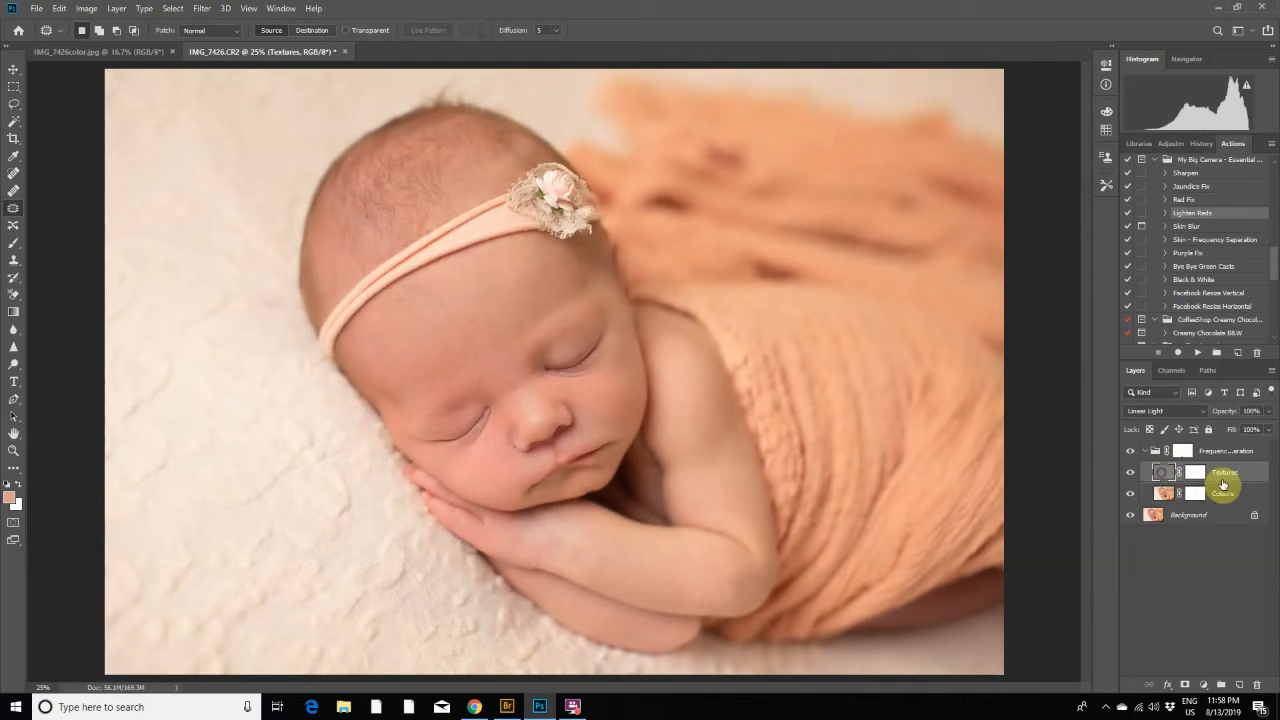
click(15, 280)
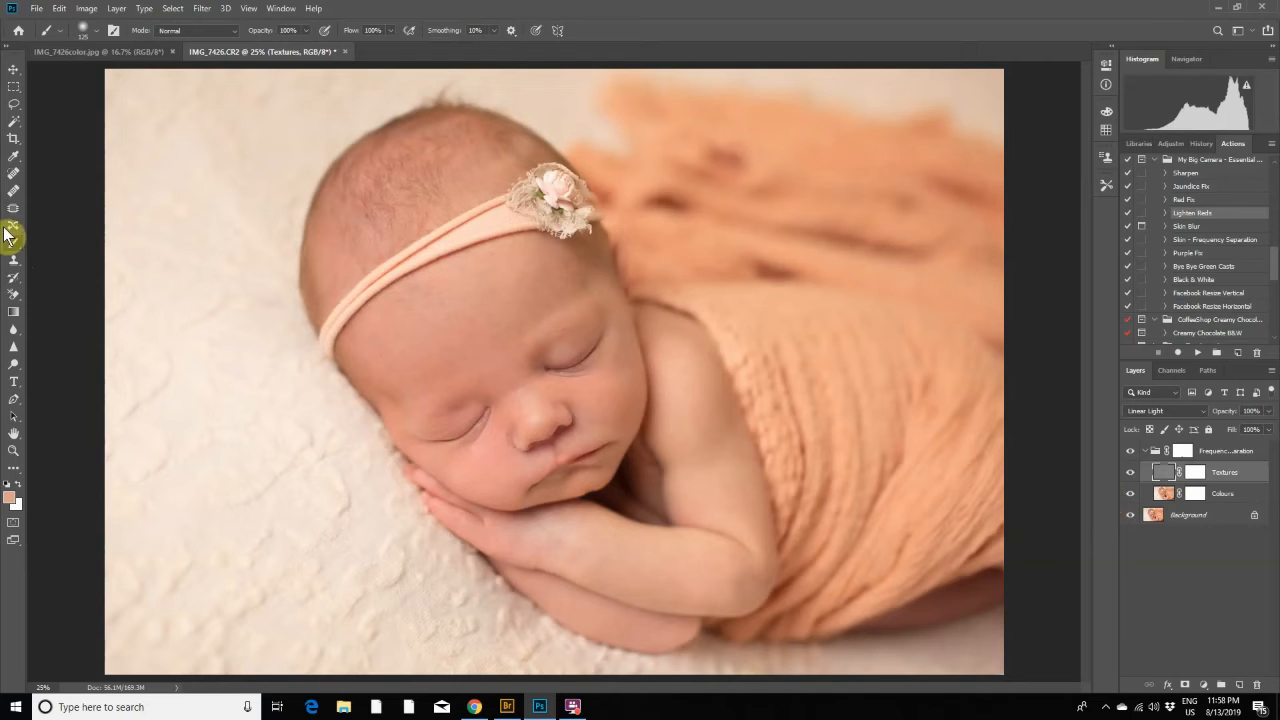
click(12, 180)
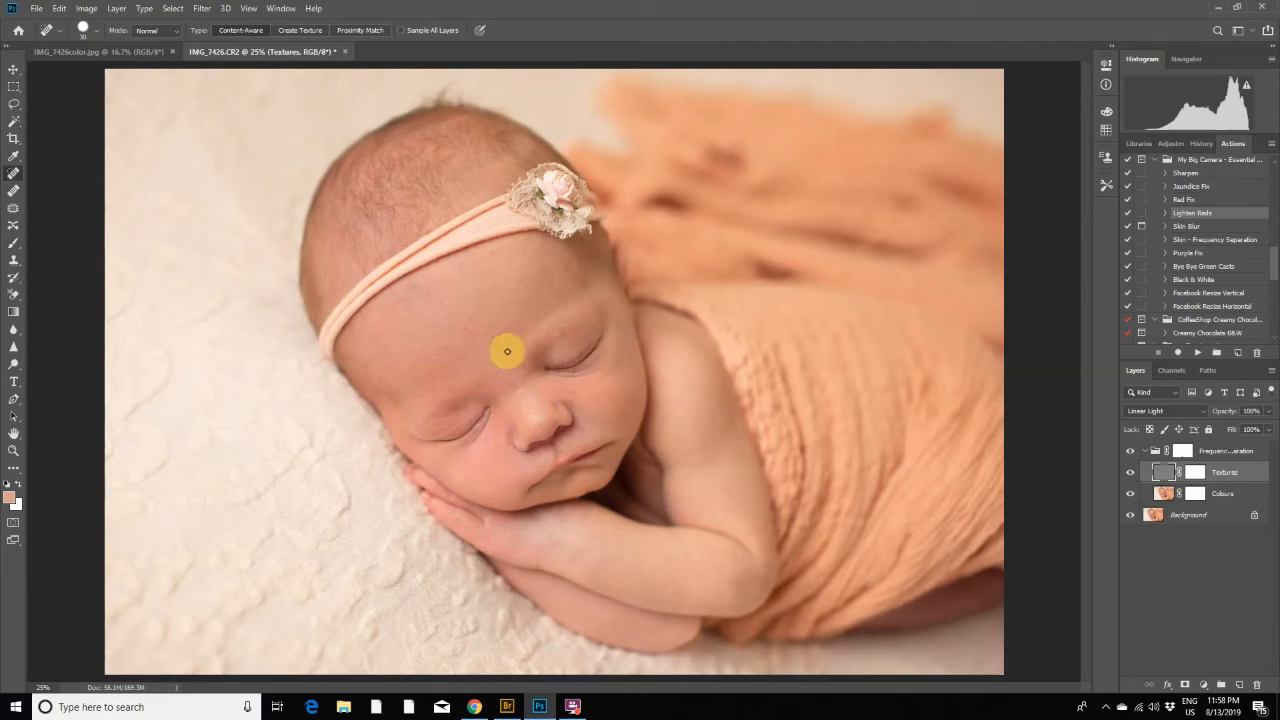
click(94, 32)
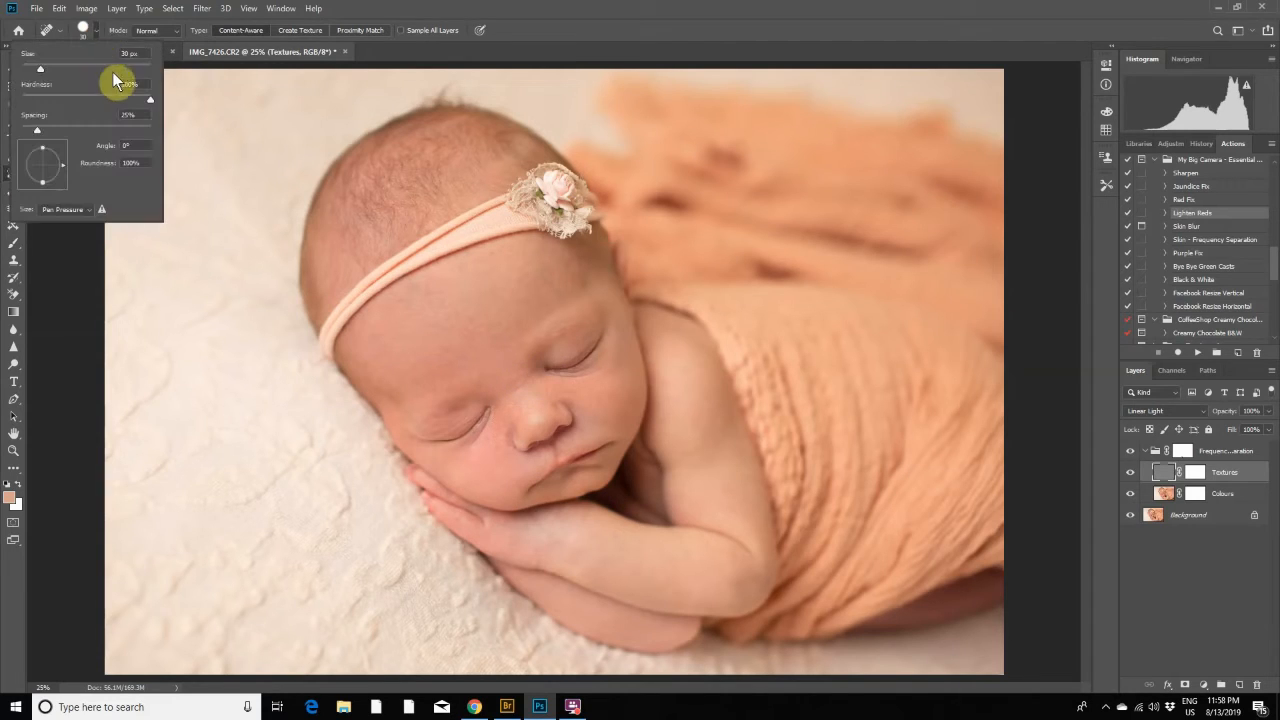
drag(146, 100, 125, 105)
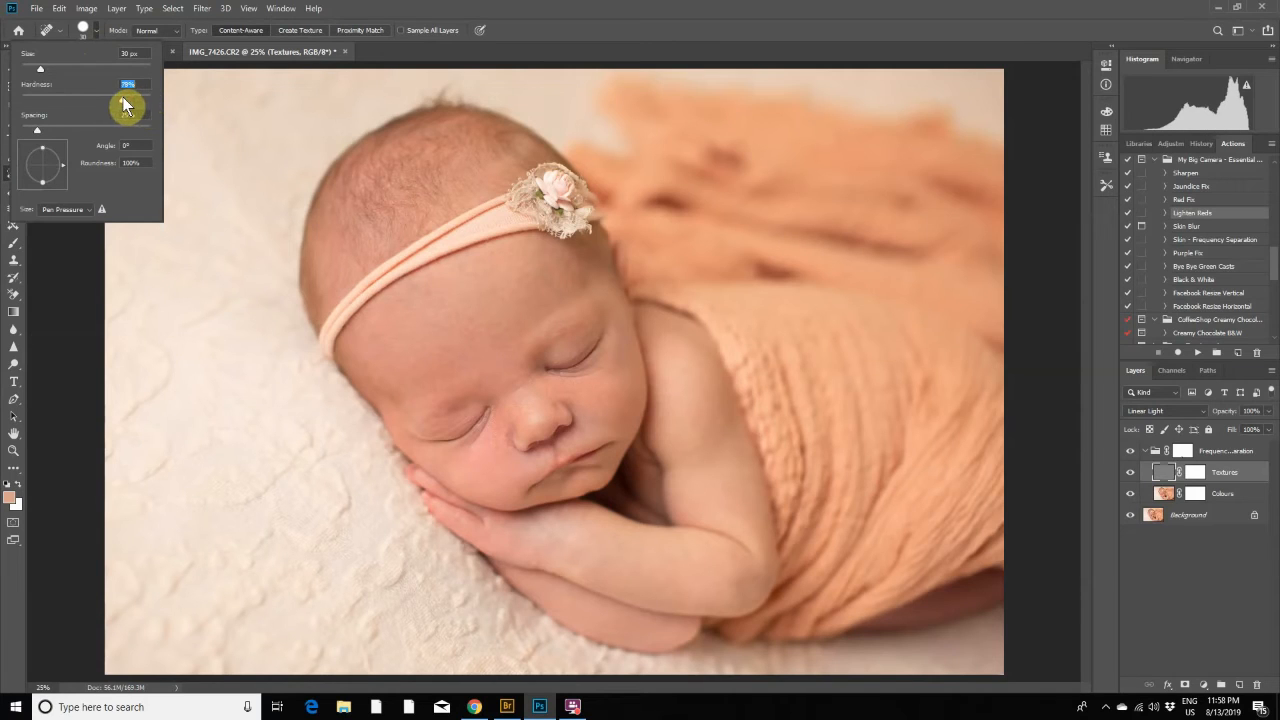
click(86, 294)
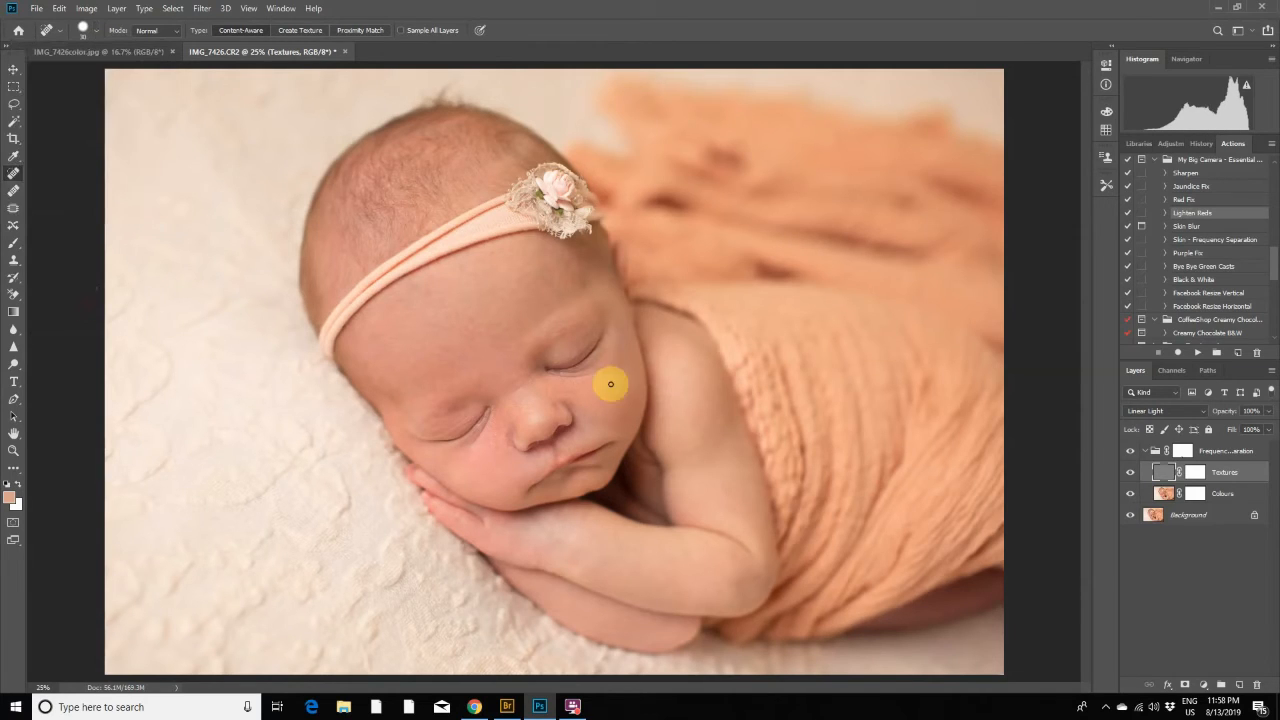
- Heal small blemishes on the nose, eyelid and forehead of the Textures layer with the 30 px Spot Healing Brush
click(521, 408)
click(576, 347)
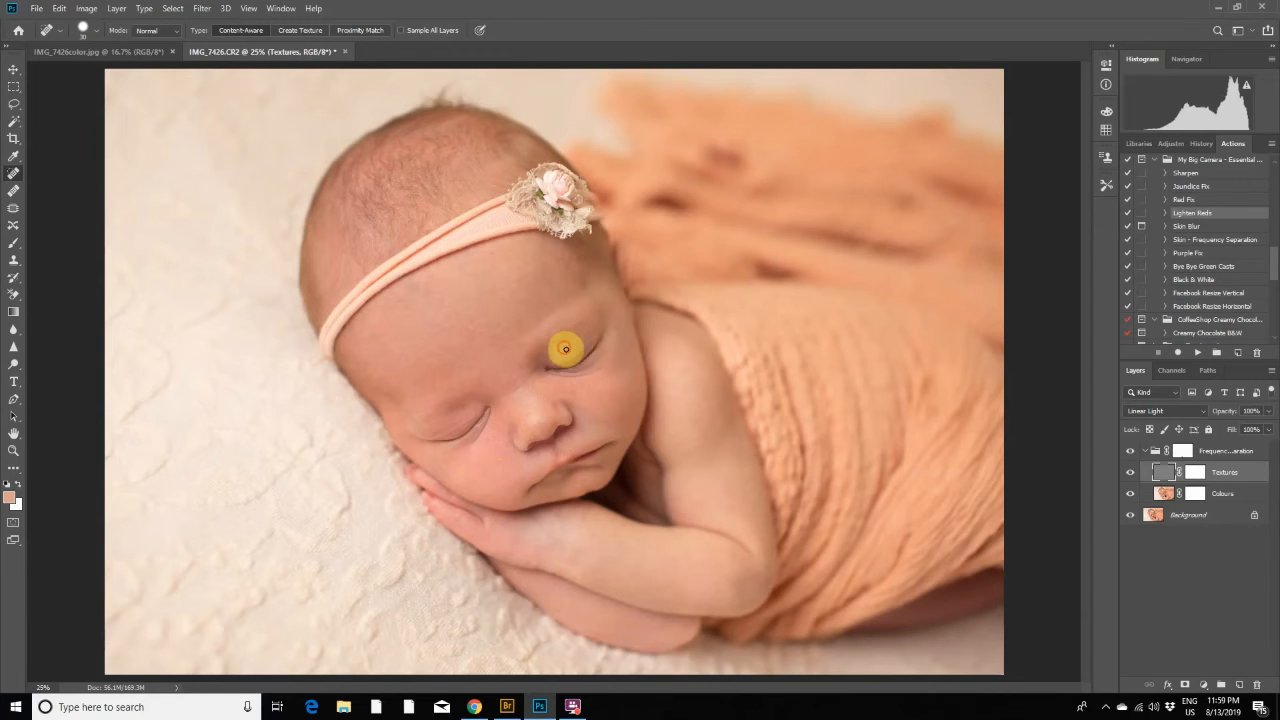
click(562, 347)
click(575, 343)
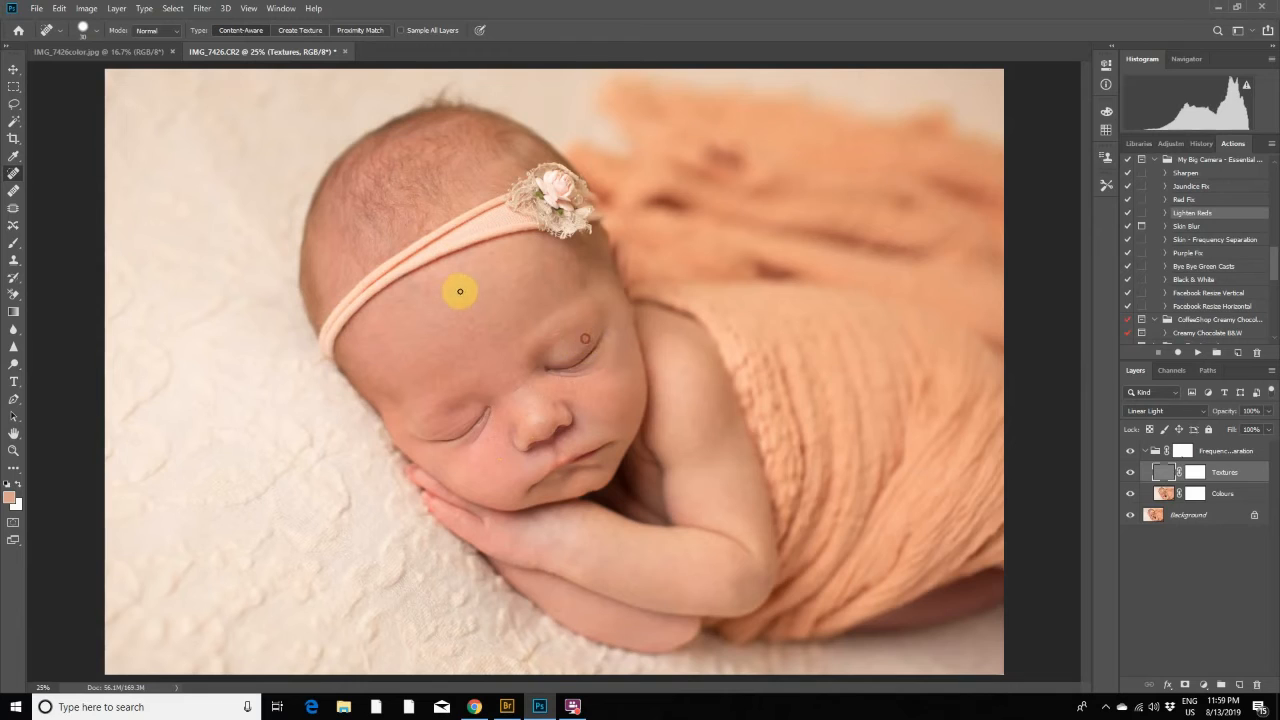
drag(440, 345, 471, 365)
click(472, 364)
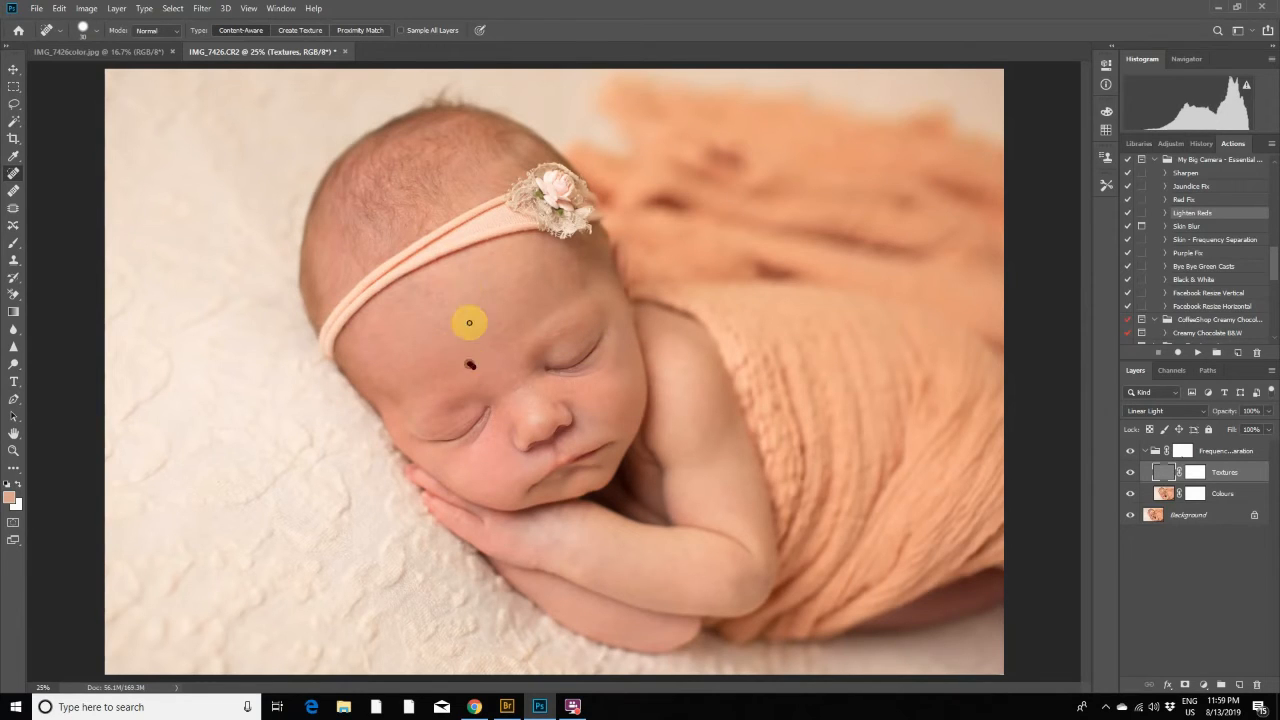
mouse_move(469, 320)
mouse_down()
mouse_move(472, 357)
mouse_move(481, 327)
mouse_move(502, 336)
mouse_move(489, 325)
mouse_move(495, 346)
mouse_move(484, 340)
mouse_up()
click(503, 319)
drag(491, 251, 470, 267)
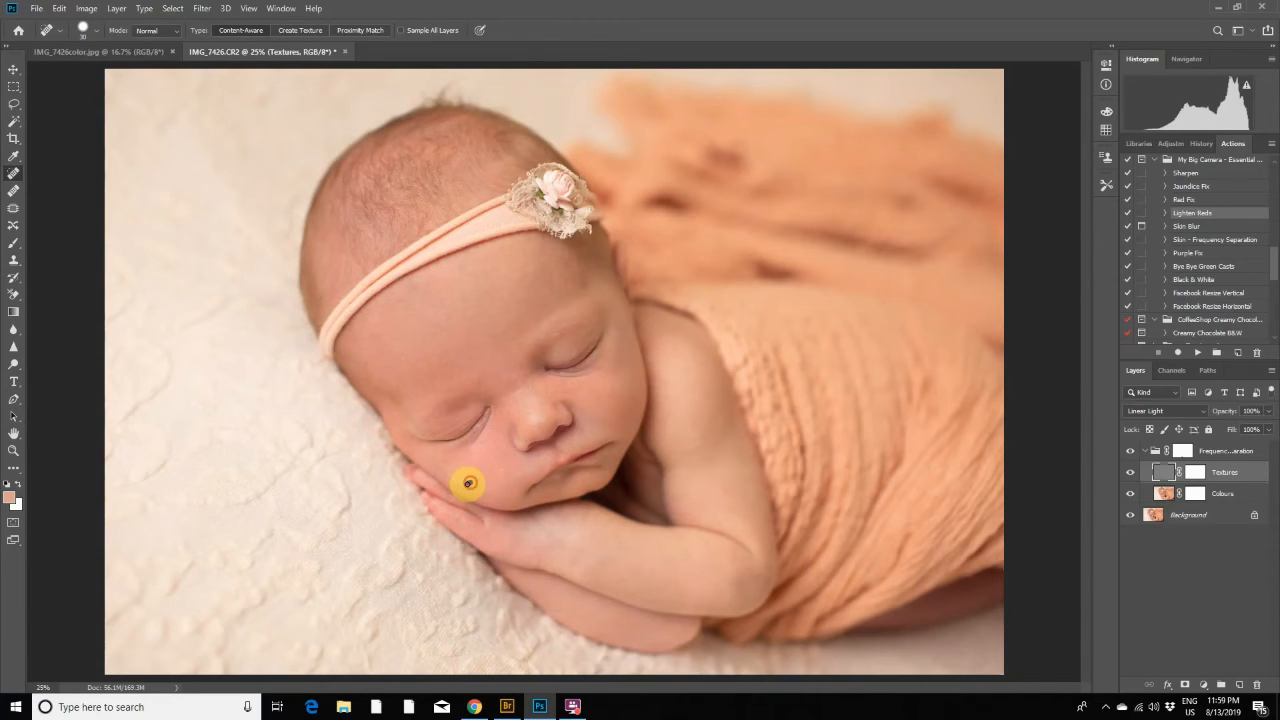
- Heal the remaining texture spots around the closed lower eye, cheek, elbow and forearm with the Spot Healing Brush
click(425, 451)
click(426, 433)
click(434, 434)
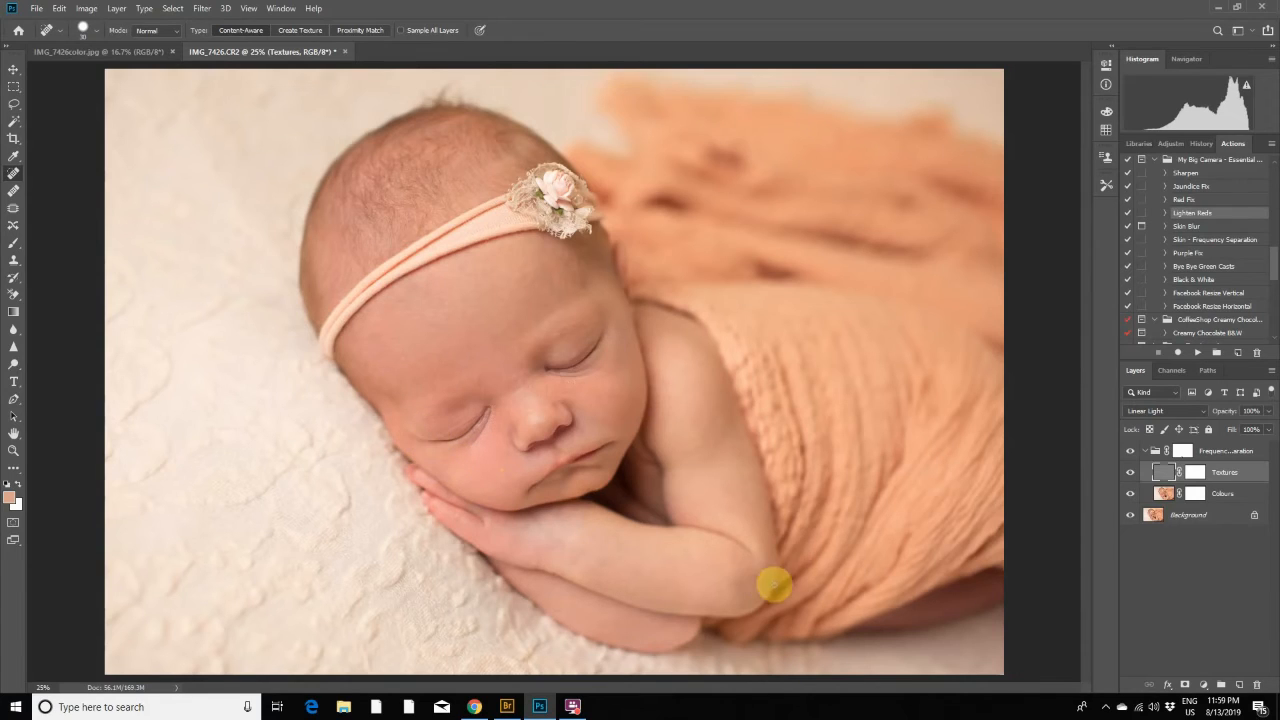
click(766, 580)
drag(727, 557, 738, 567)
click(671, 578)
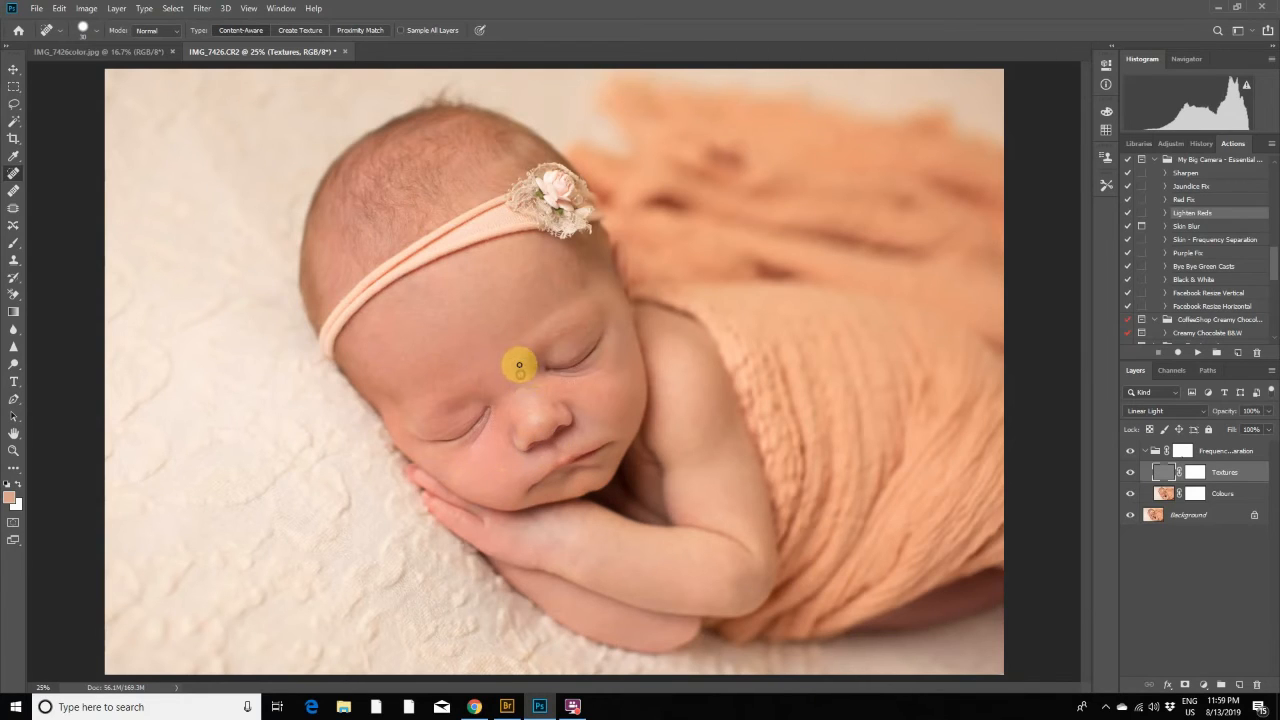
- Compare the whole portrait with the Frequency Separation group hidden and shown
click(250, 9)
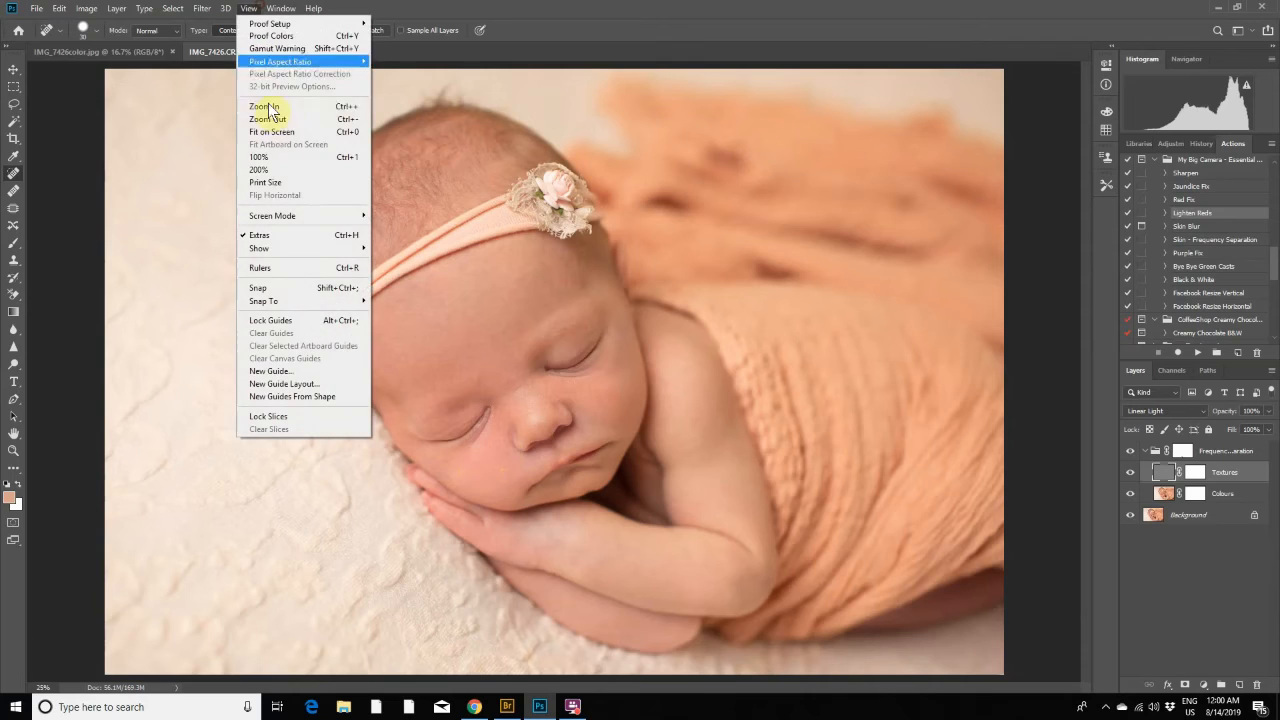
click(266, 119)
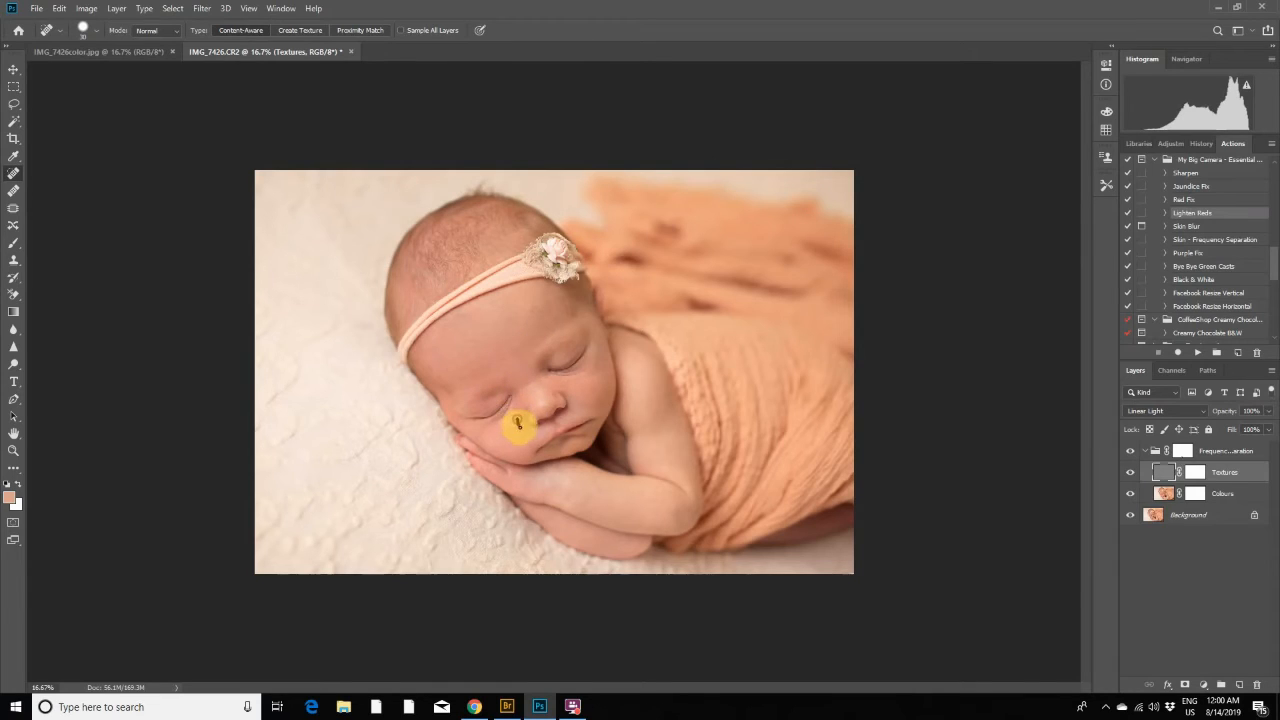
click(1134, 456)
click(1134, 456)
click(1134, 456)
click(1131, 456)
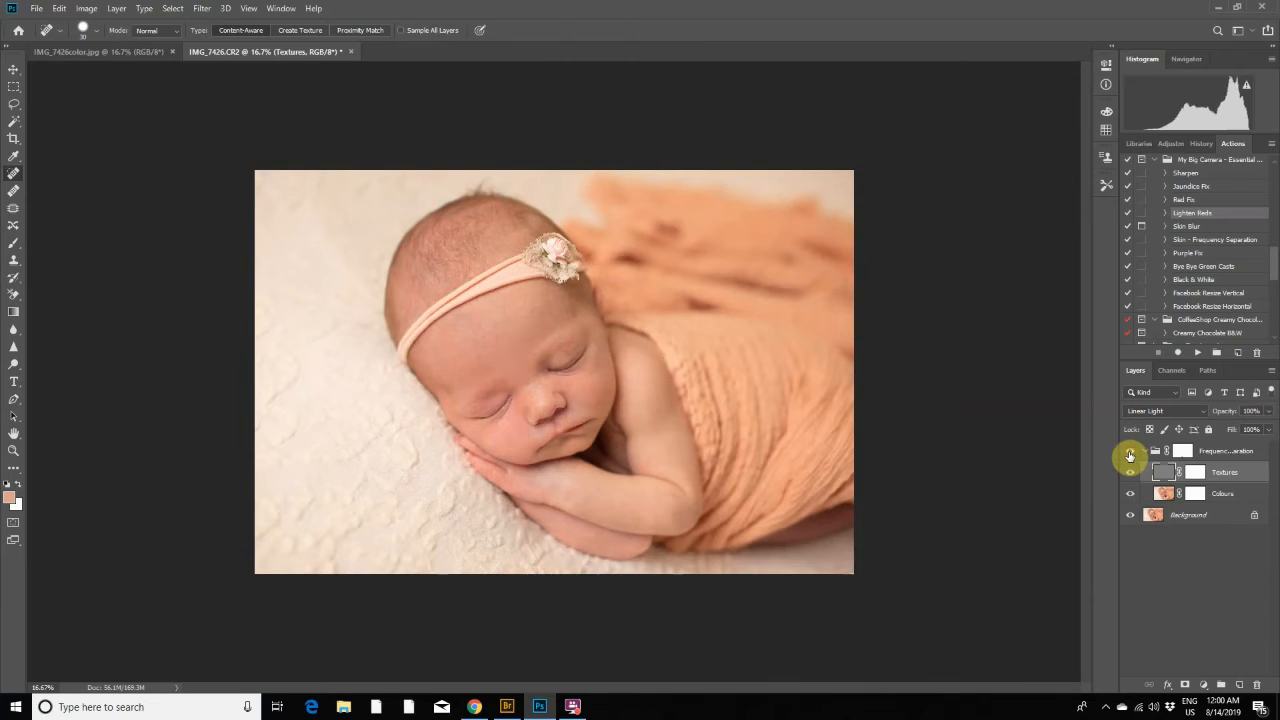
click(1130, 456)
click(1130, 456)
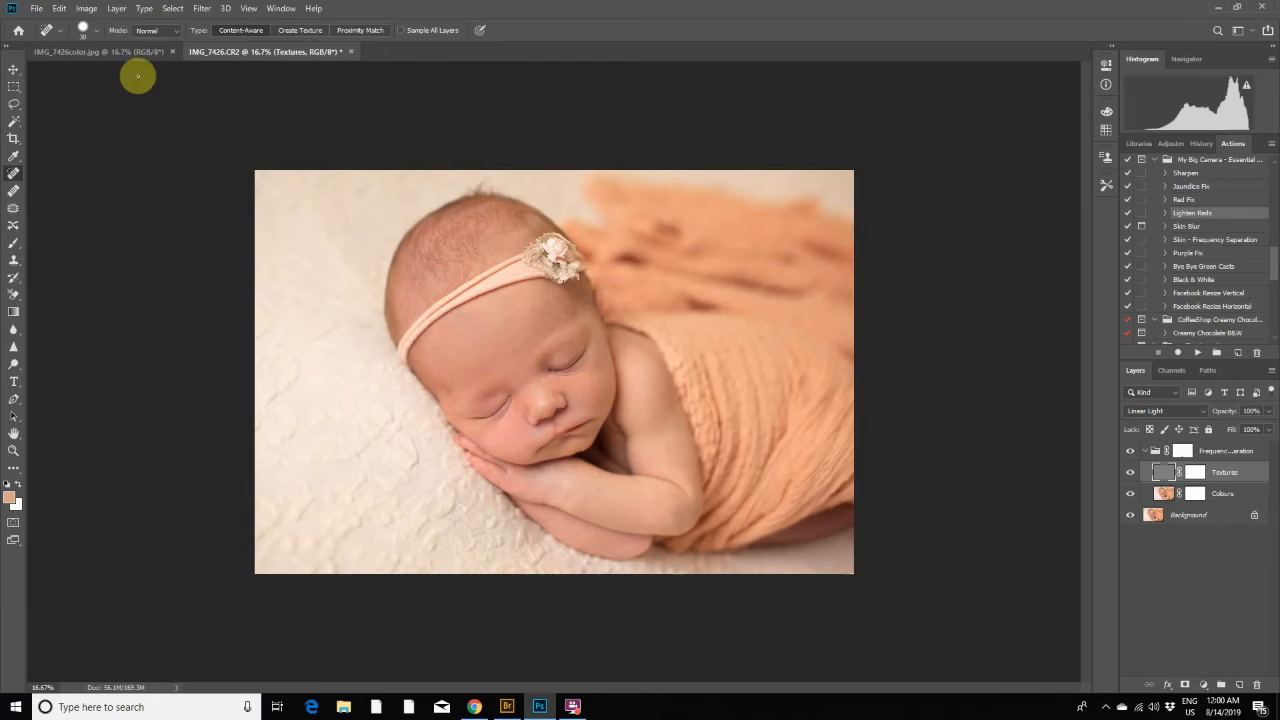
- Flatten the image and run the Lighten Reds action
click(117, 9)
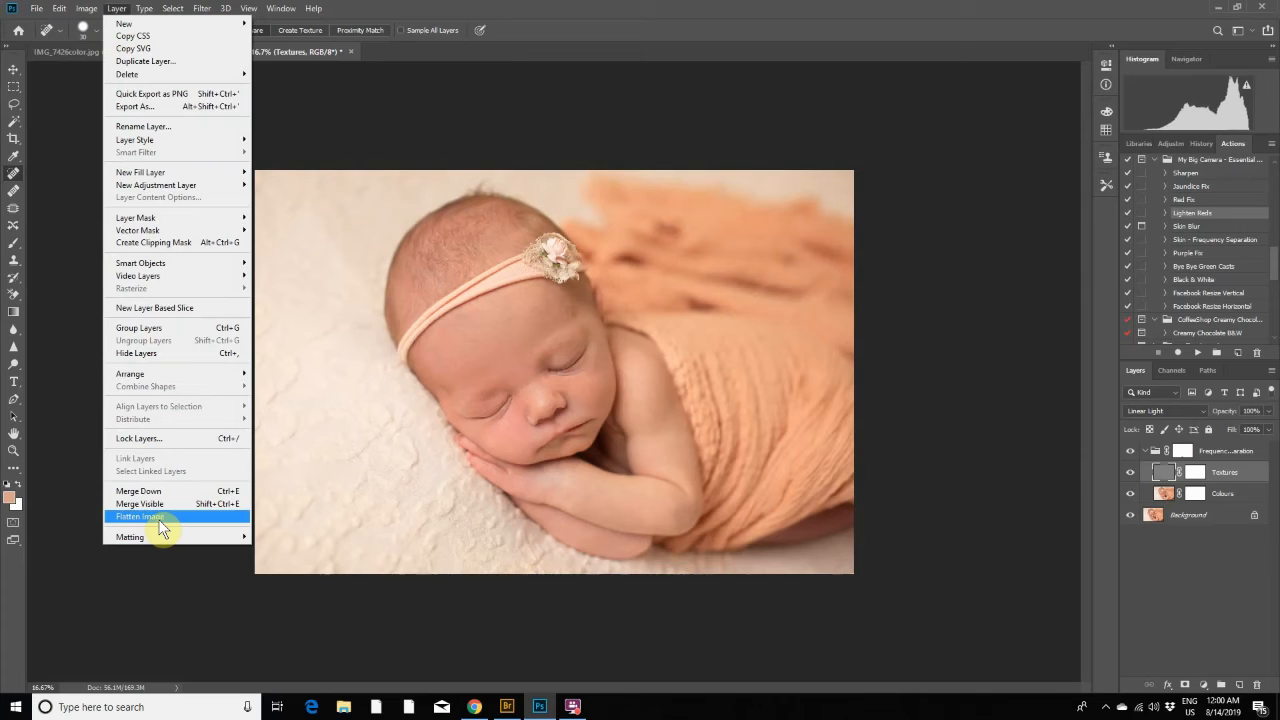
click(158, 519)
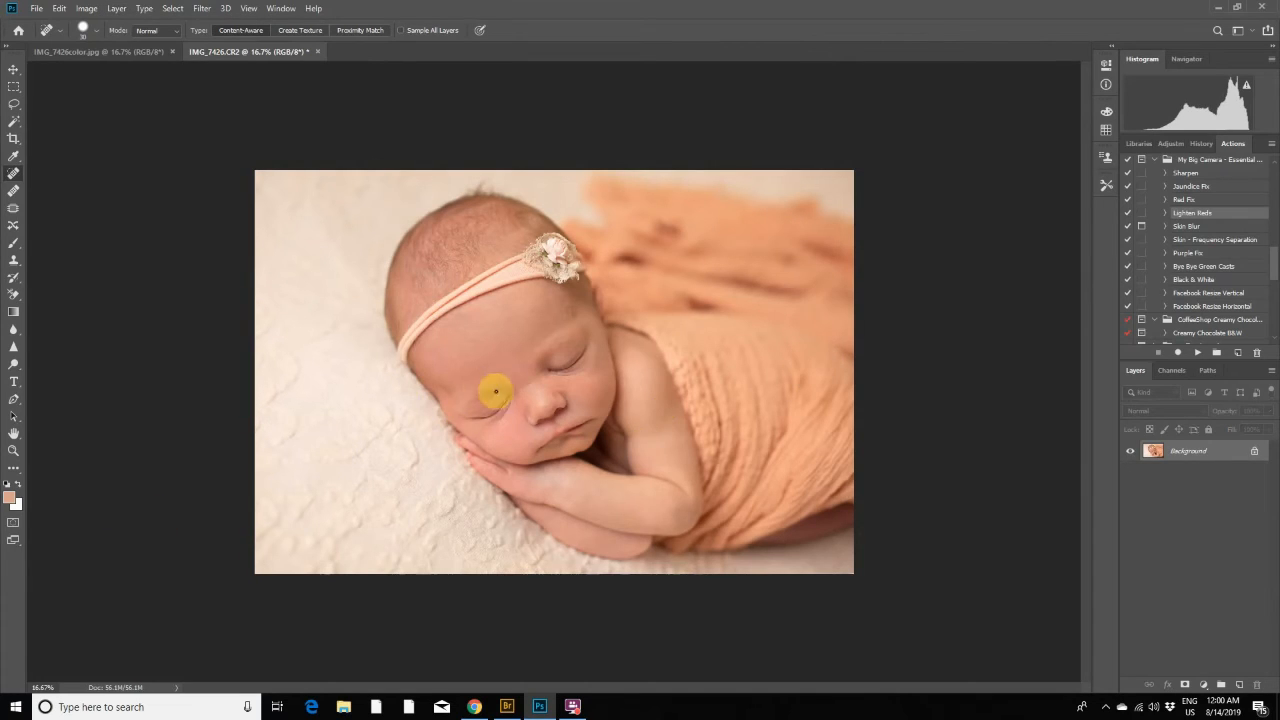
click(1200, 356)
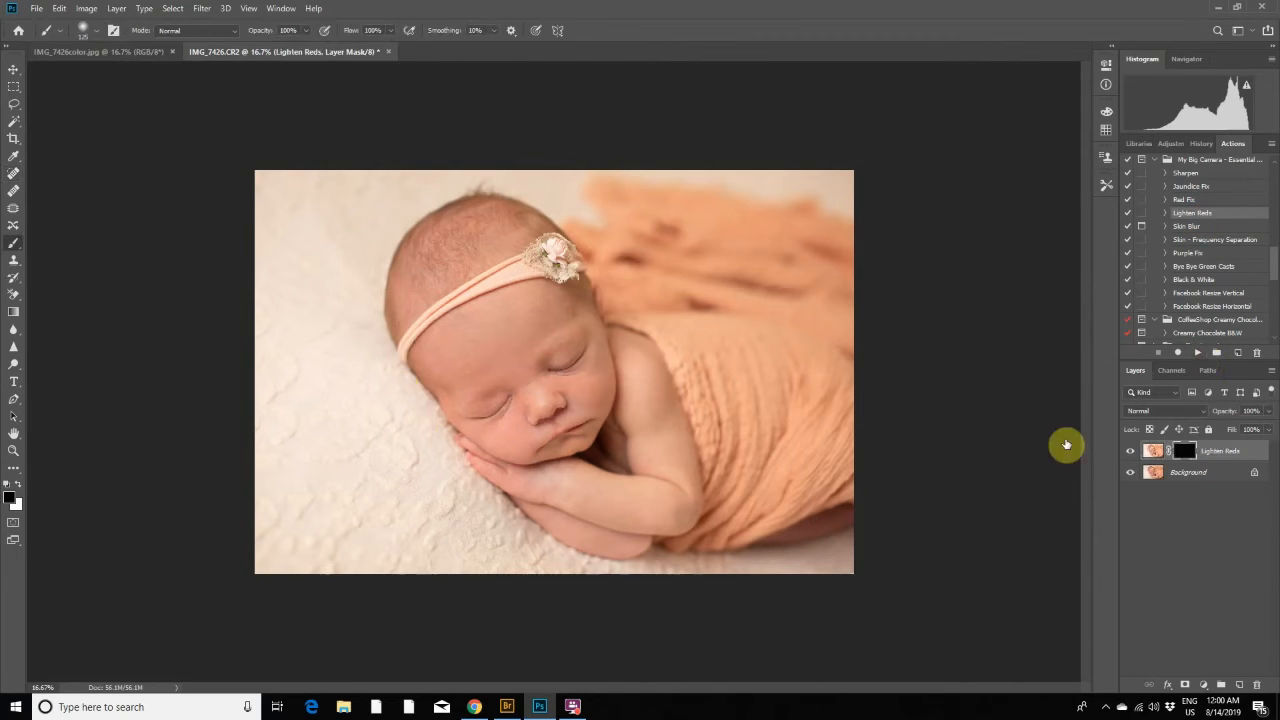
- Paint white at 30% opacity on the Lighten Reds mask over the forehead and central face with a 600 px brush
click(18, 484)
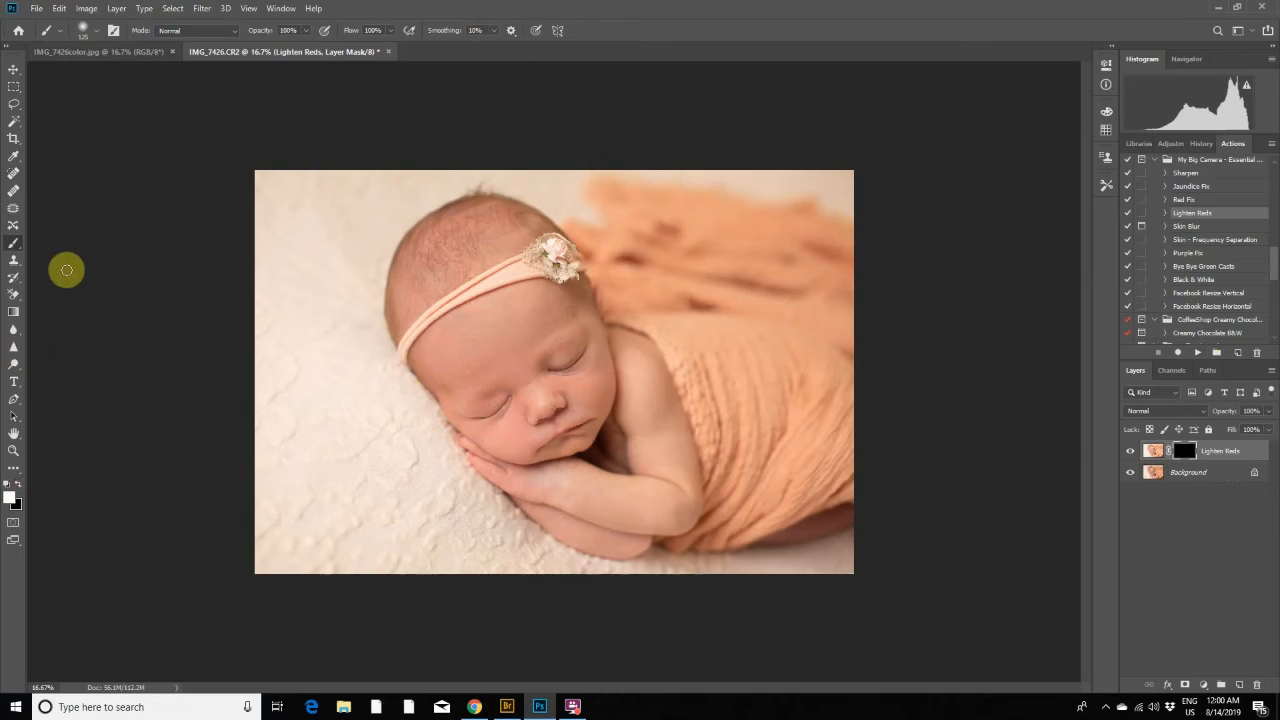
key(3)
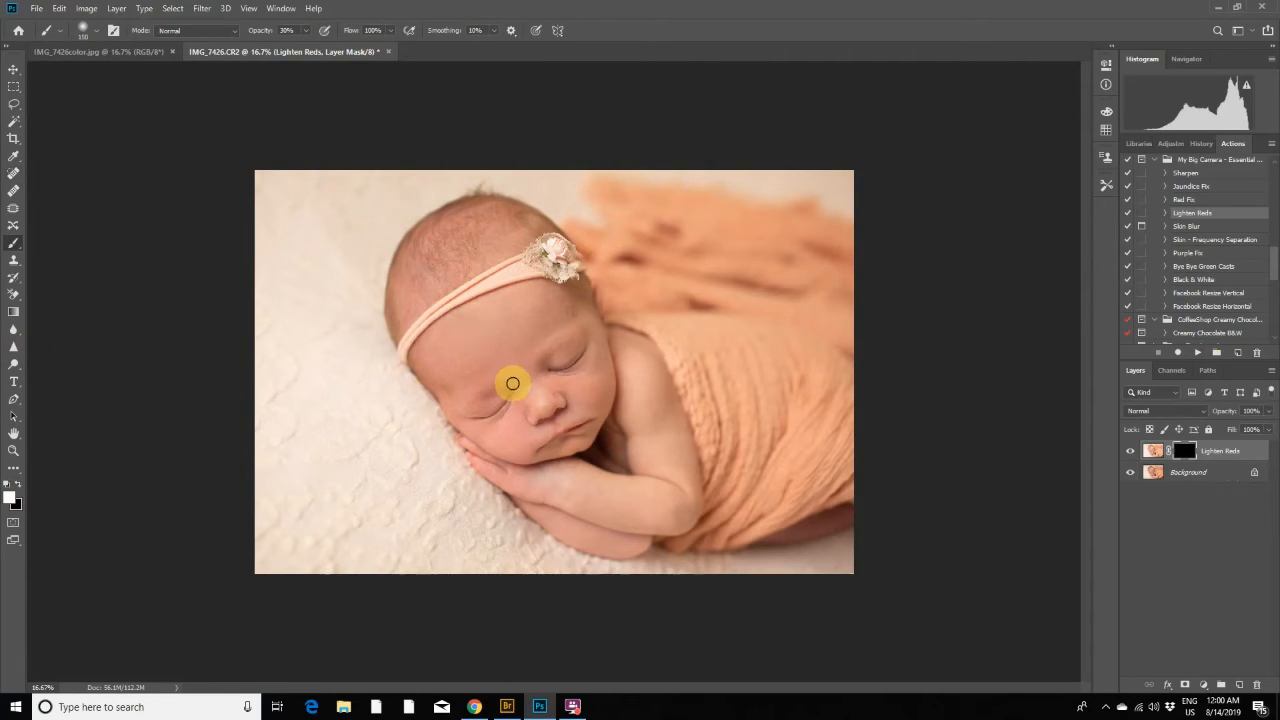
key(bracketright)
key(bracketright)
key(bracketright)
key(bracketright)
key(bracketright)
key(bracketright)
key(bracketright)
click(489, 377)
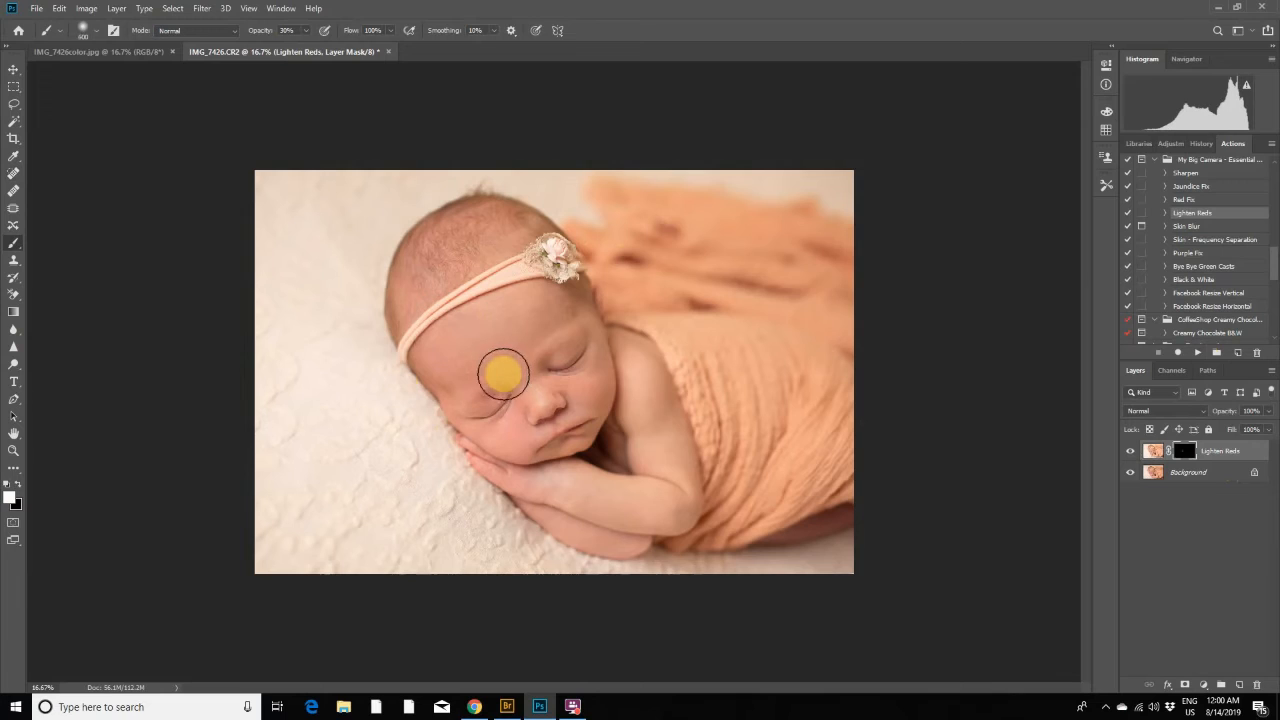
click(484, 364)
mouse_move(484, 364)
mouse_down()
mouse_move(523, 319)
mouse_move(545, 357)
mouse_move(464, 350)
mouse_move(450, 385)
mouse_move(511, 411)
mouse_move(516, 435)
mouse_move(570, 425)
mouse_move(550, 421)
mouse_move(563, 415)
mouse_move(541, 441)
mouse_up()
- Paint the Lighten Reds mask over the eyelid, temple, fingers and lower arm with smaller brushes of 300 px and below
key(bracketleft)
key(bracketleft)
key(bracketleft)
key(bracketleft)
key(bracketleft)
key(bracketright)
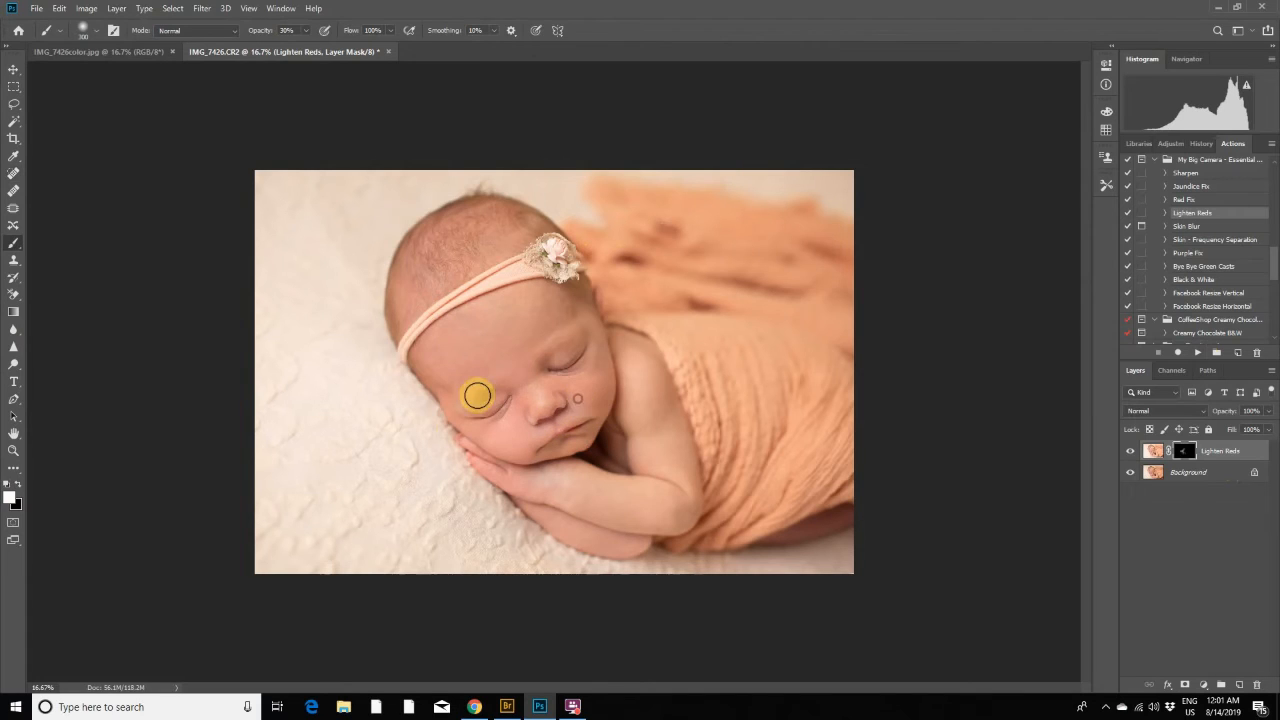
drag(478, 396, 417, 366)
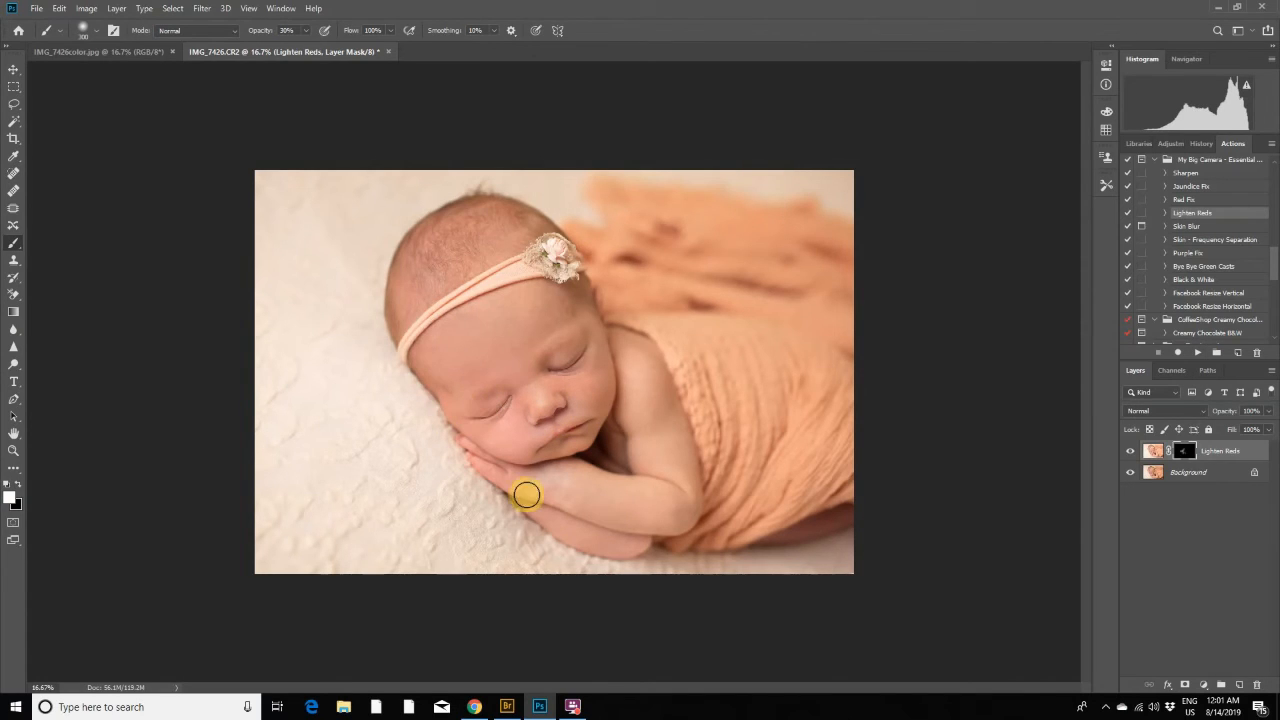
mouse_move(527, 494)
mouse_down()
mouse_move(551, 490)
mouse_move(514, 494)
mouse_move(526, 469)
mouse_move(463, 457)
mouse_up()
key(bracketleft)
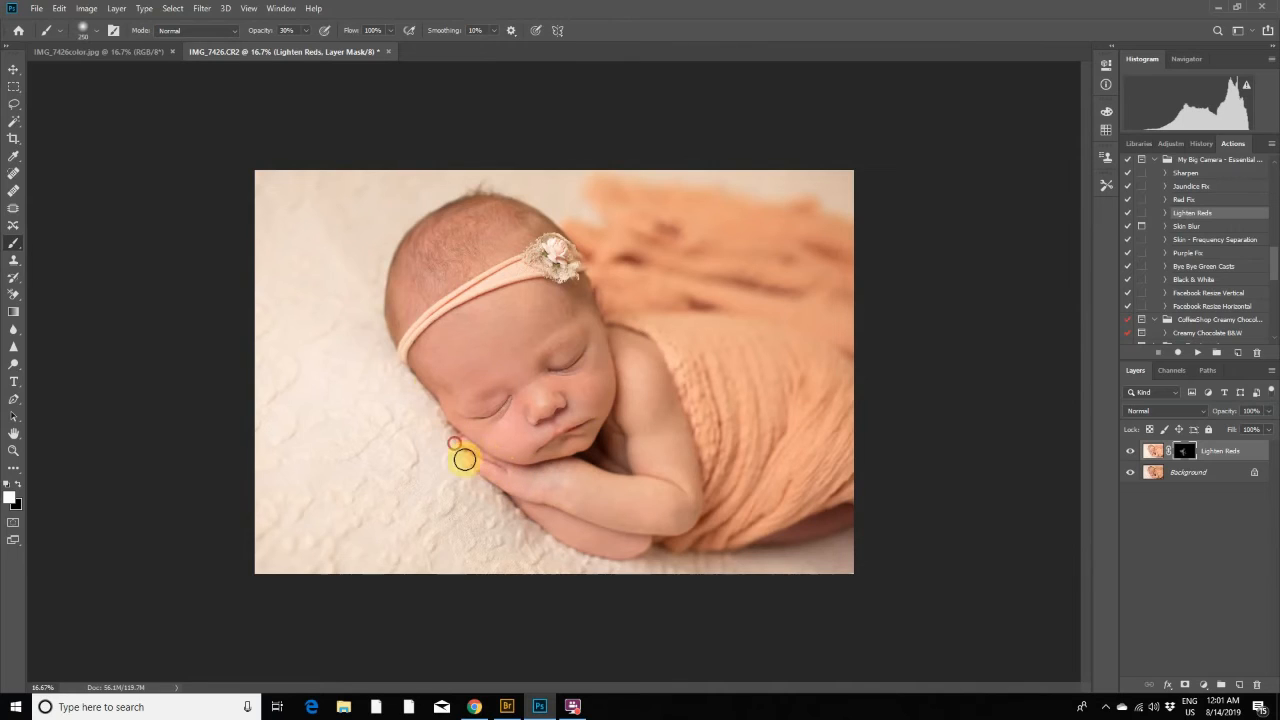
mouse_move(646, 539)
mouse_down()
mouse_move(560, 547)
mouse_move(538, 519)
mouse_move(572, 544)
mouse_move(641, 552)
mouse_move(679, 503)
mouse_move(524, 386)
mouse_move(570, 441)
mouse_move(599, 417)
mouse_move(552, 420)
mouse_move(532, 446)
mouse_move(517, 443)
mouse_move(491, 389)
mouse_up()
key(bracketleft)
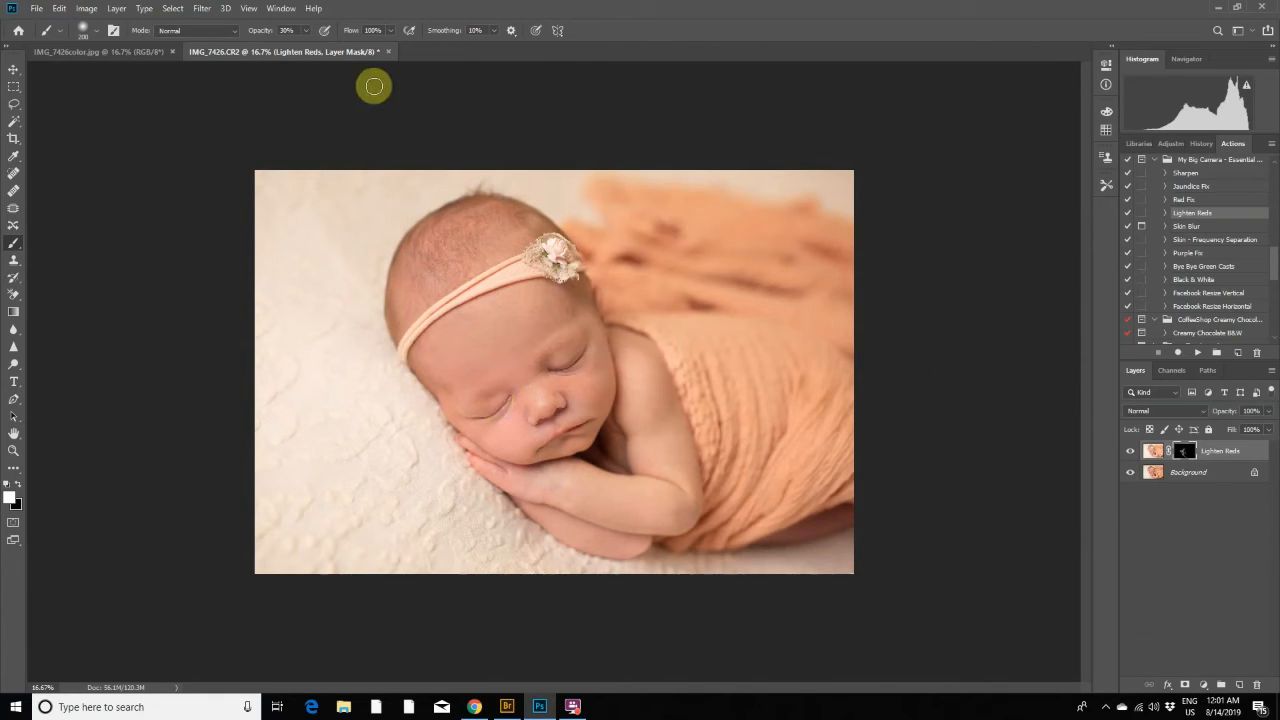
- Flatten the image and duplicate the Background layer as Background copy
click(113, 9)
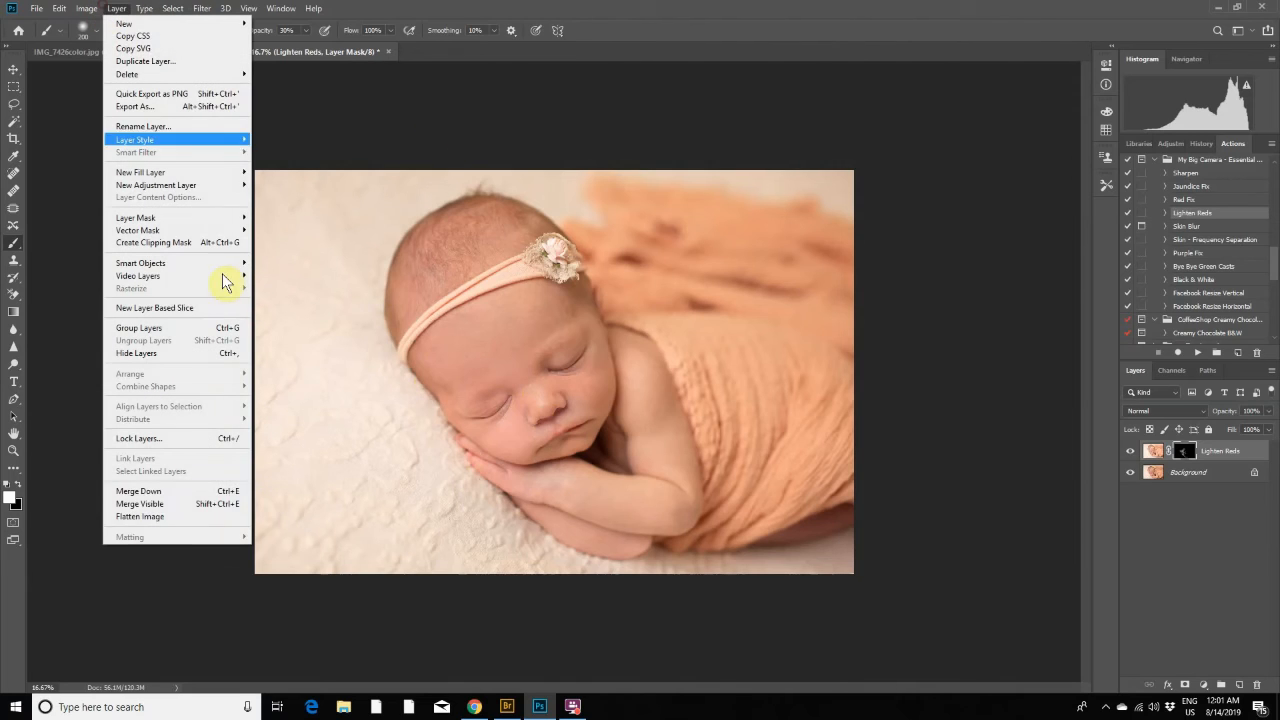
click(198, 508)
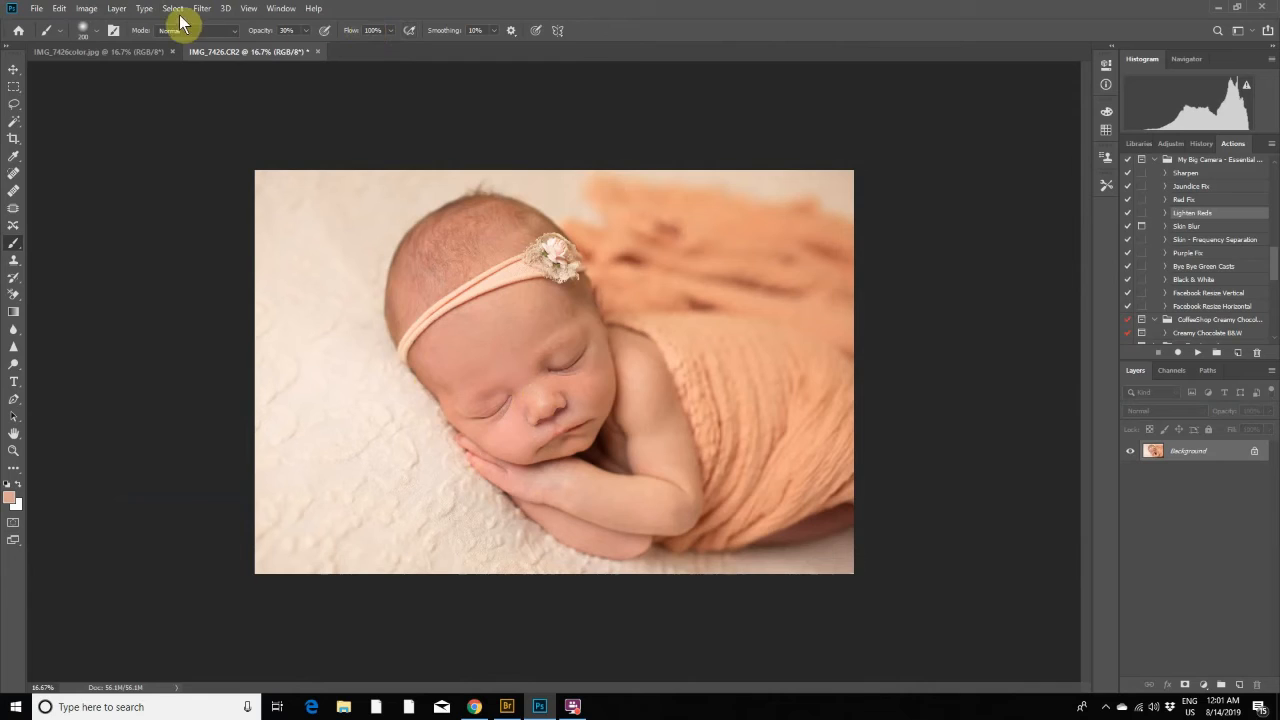
click(116, 9)
click(135, 61)
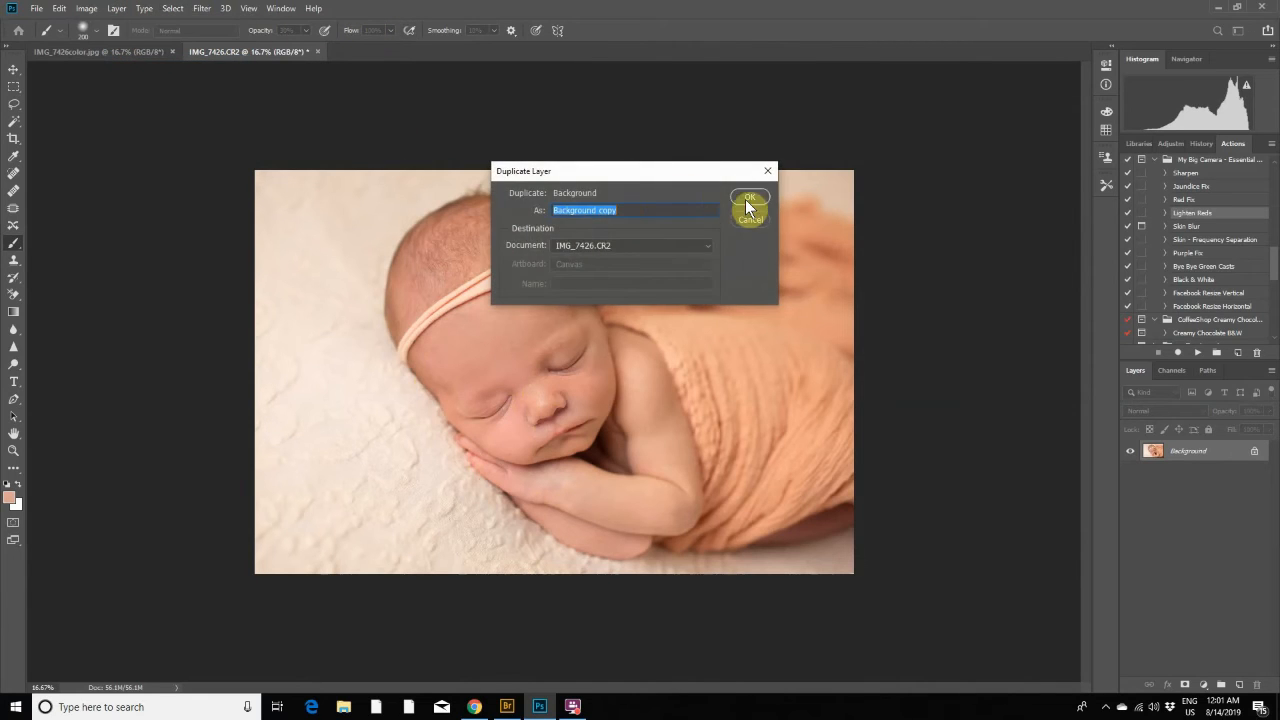
click(748, 198)
- Start the Camera Raw filter on the Background copy layer and set the Temperature to +2
click(202, 9)
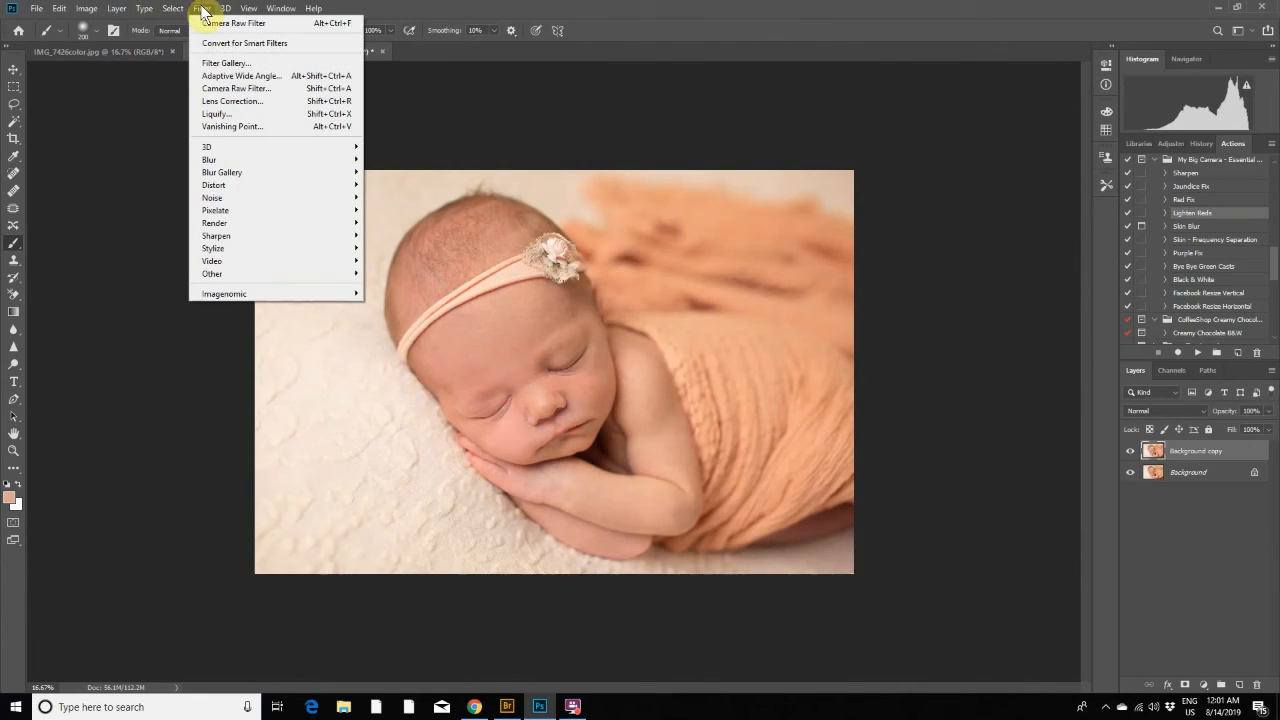
click(228, 88)
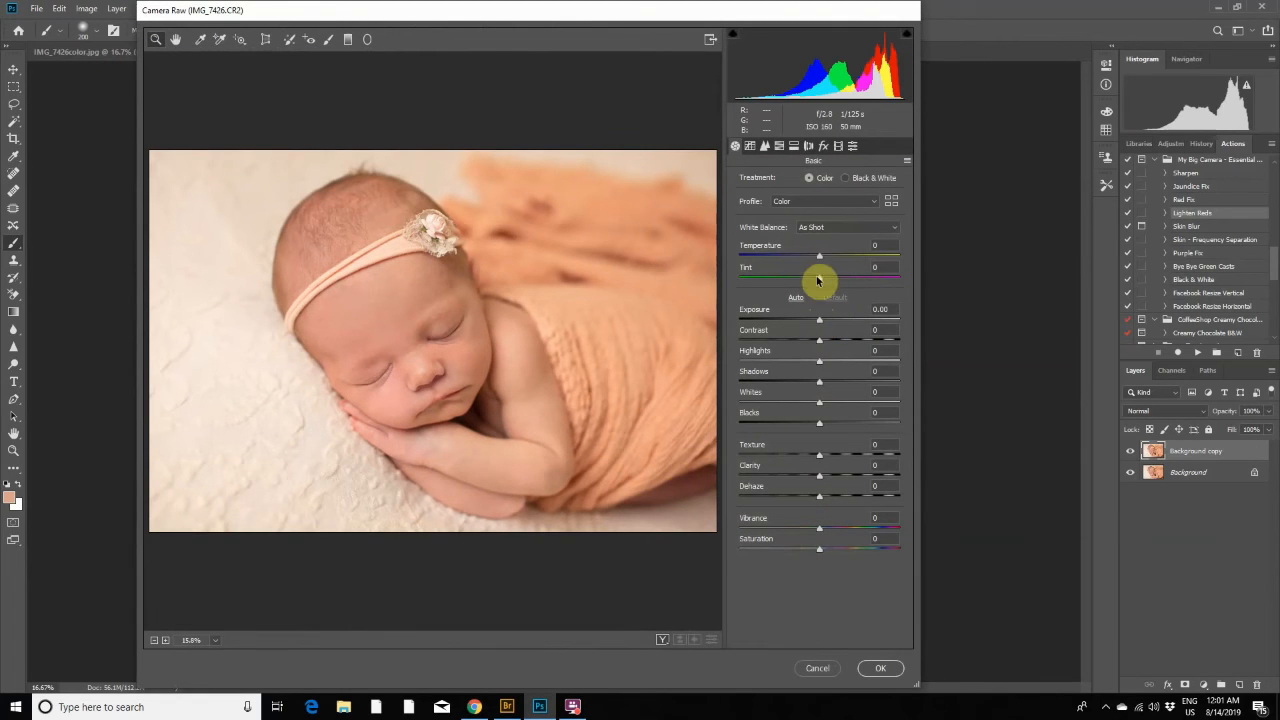
drag(820, 259, 822, 260)
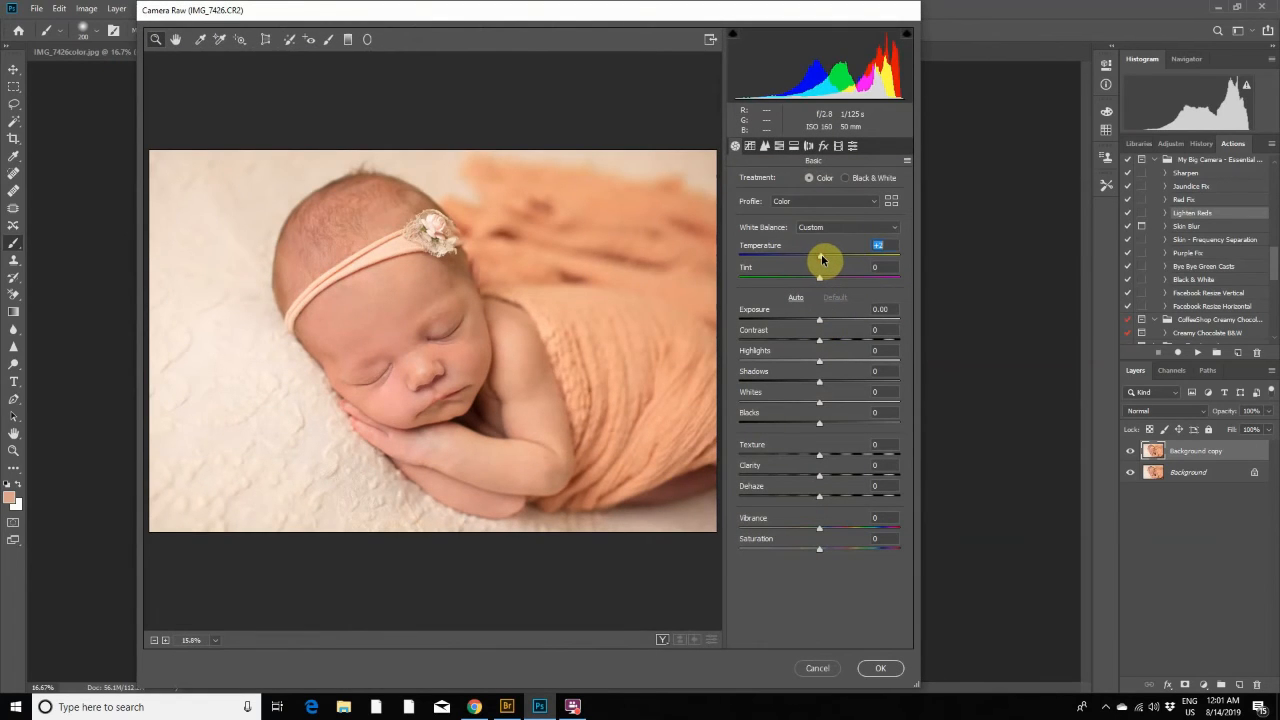
- Add three points on the RGB point tone curve at about 63/62, 129/128 and 192/192 to keep it nearly straight
click(765, 147)
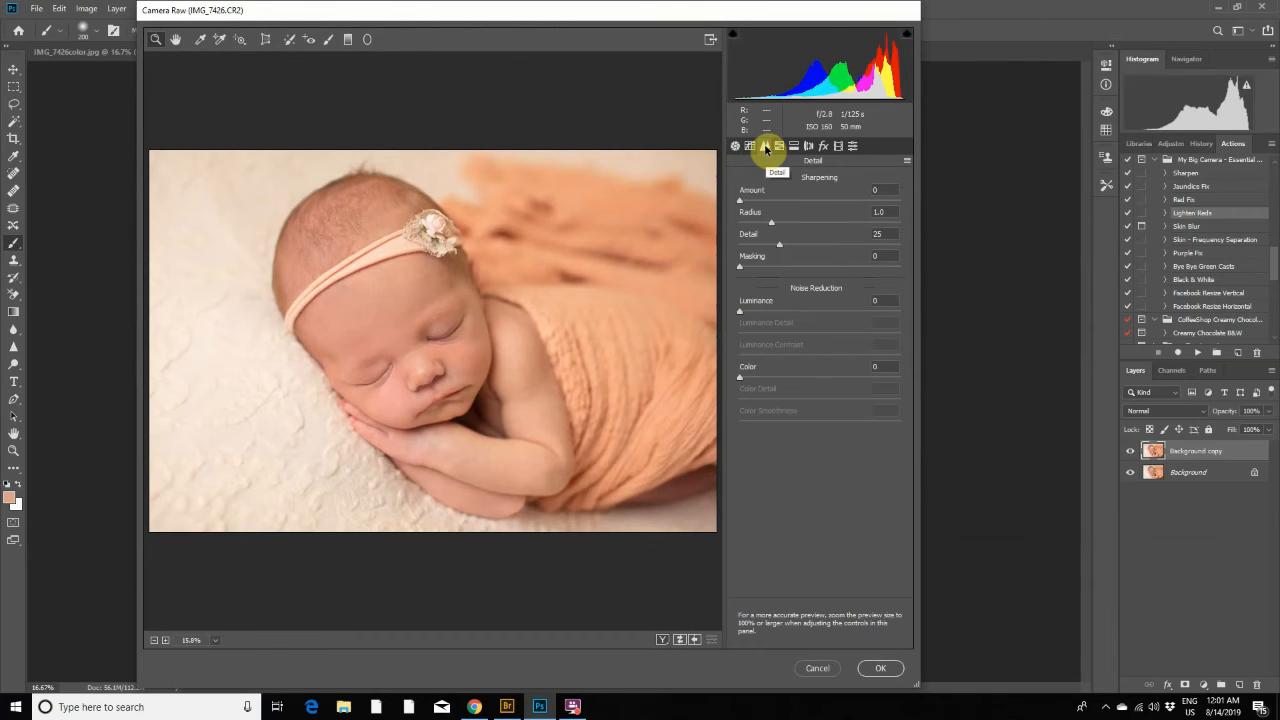
click(750, 146)
click(780, 146)
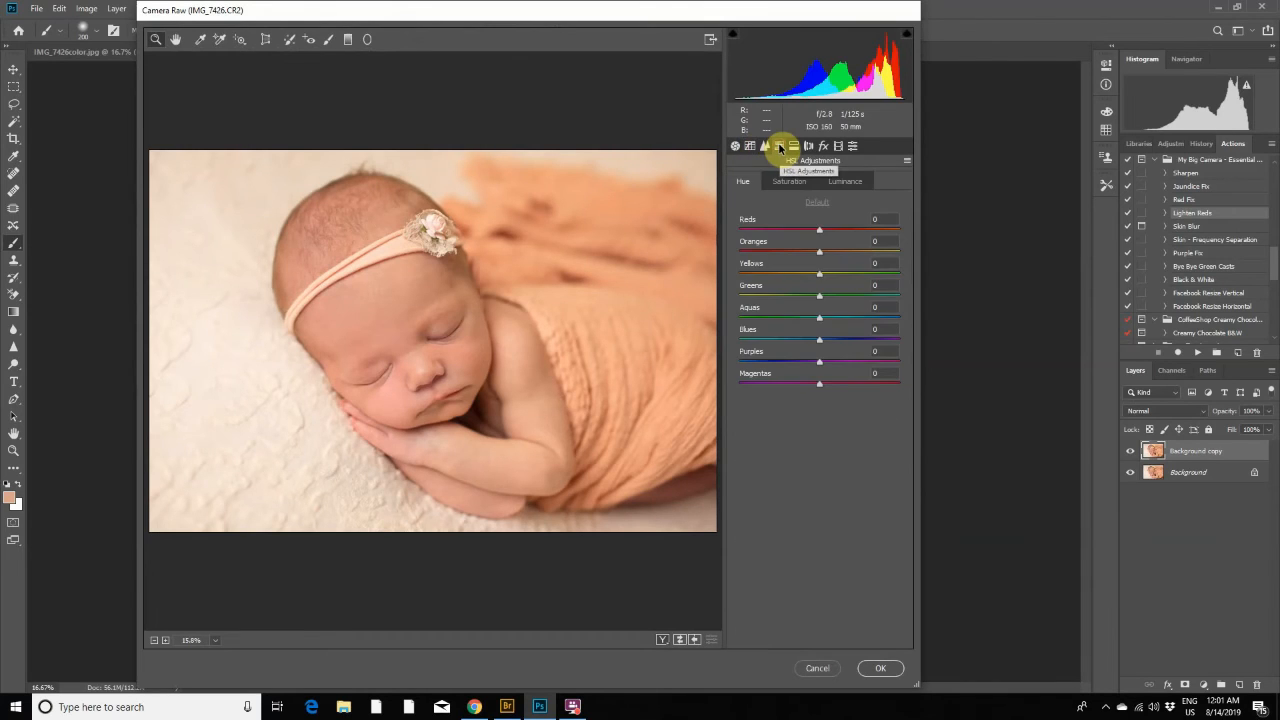
click(750, 146)
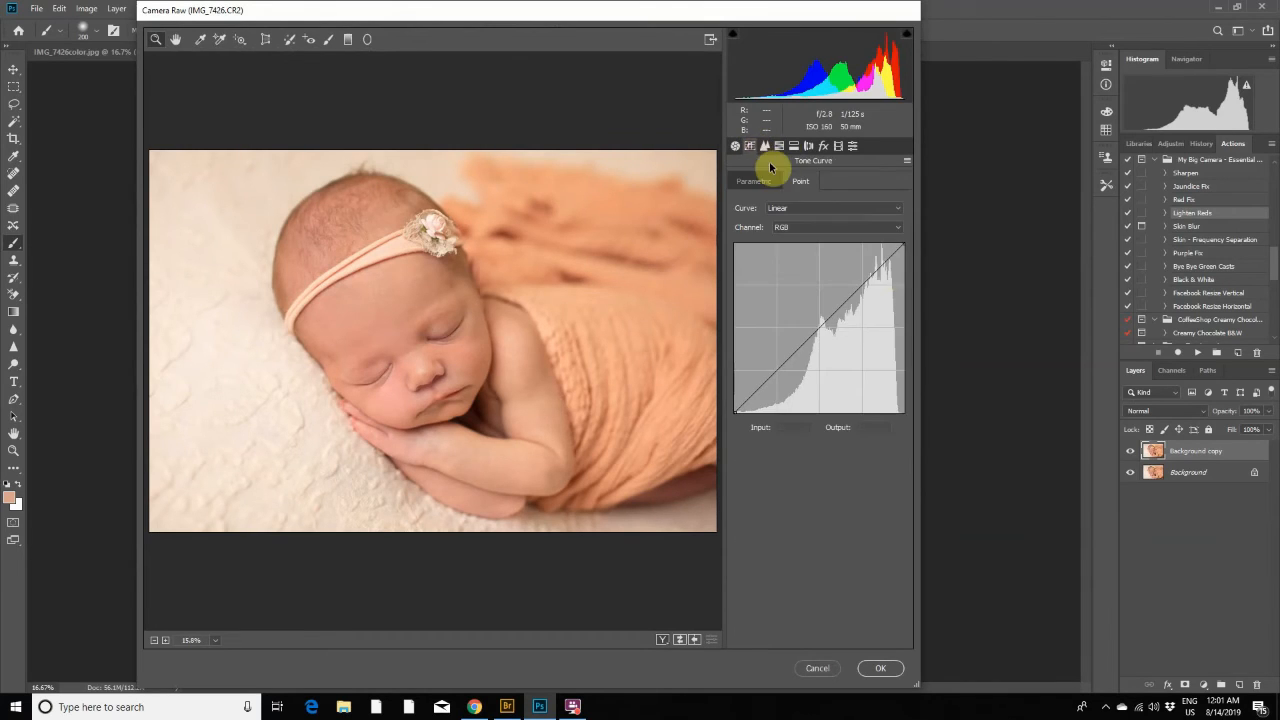
click(777, 372)
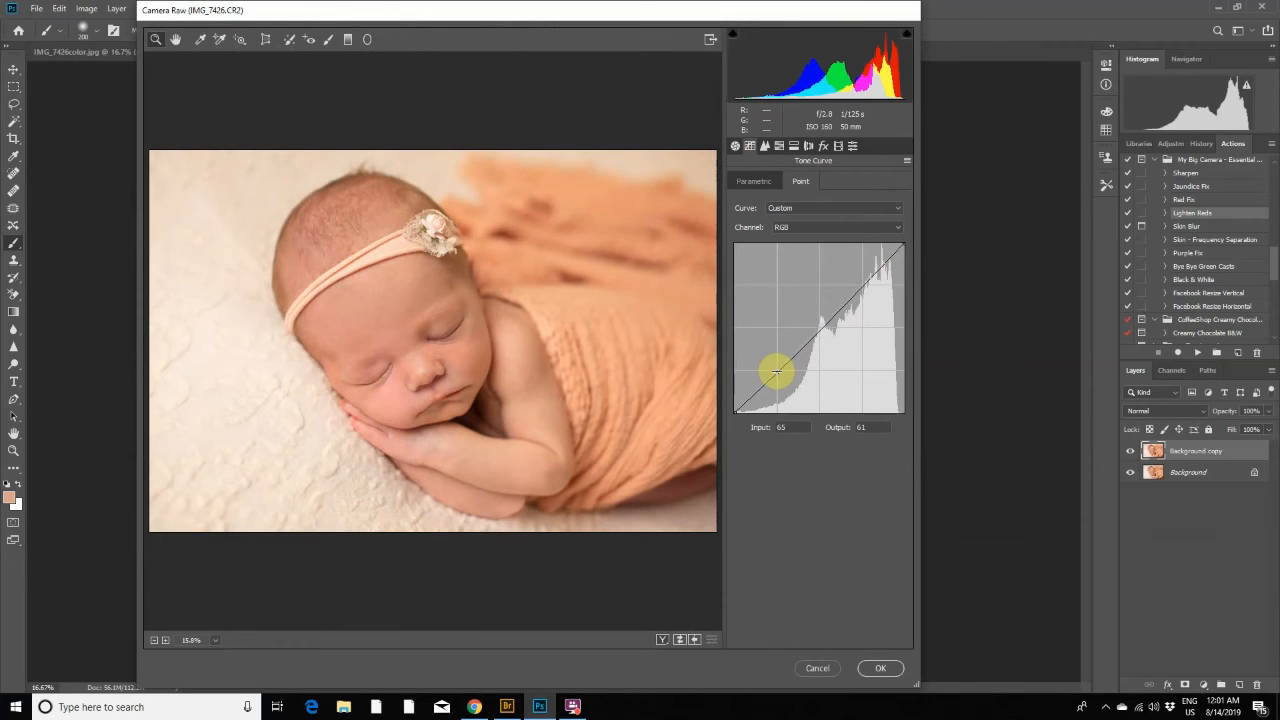
drag(776, 371, 775, 371)
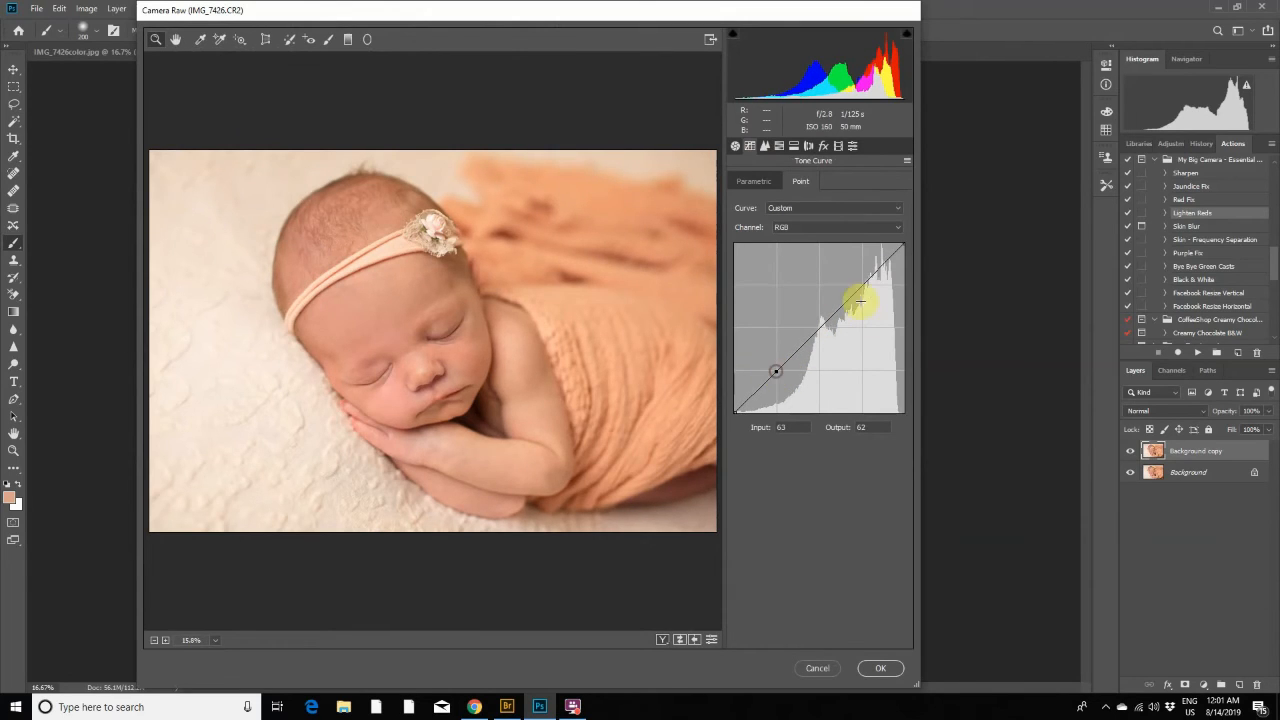
click(820, 327)
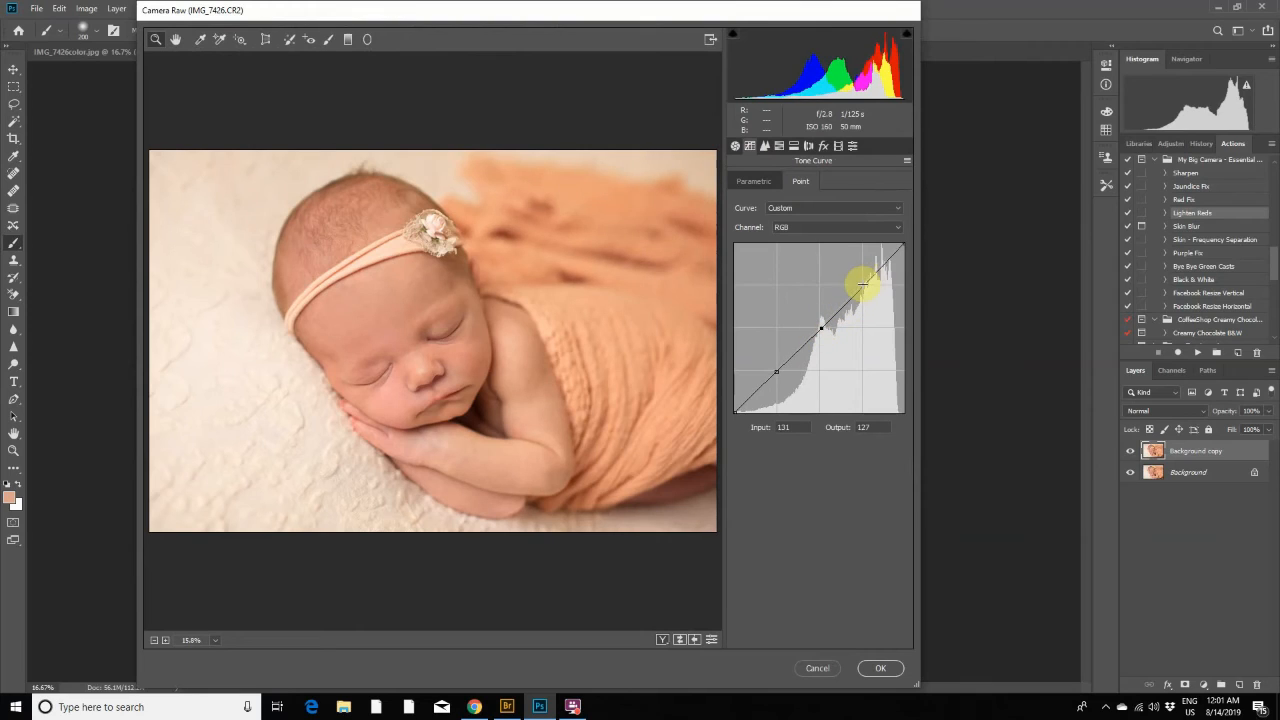
drag(821, 329, 820, 328)
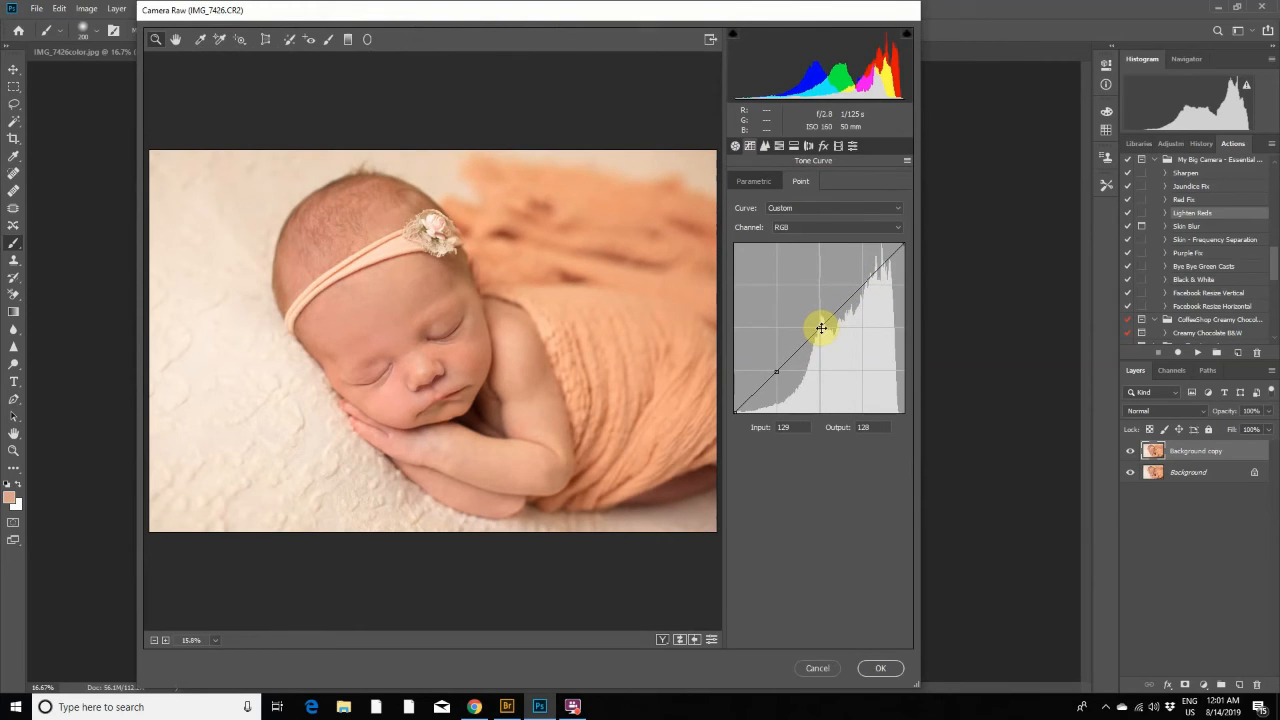
click(862, 285)
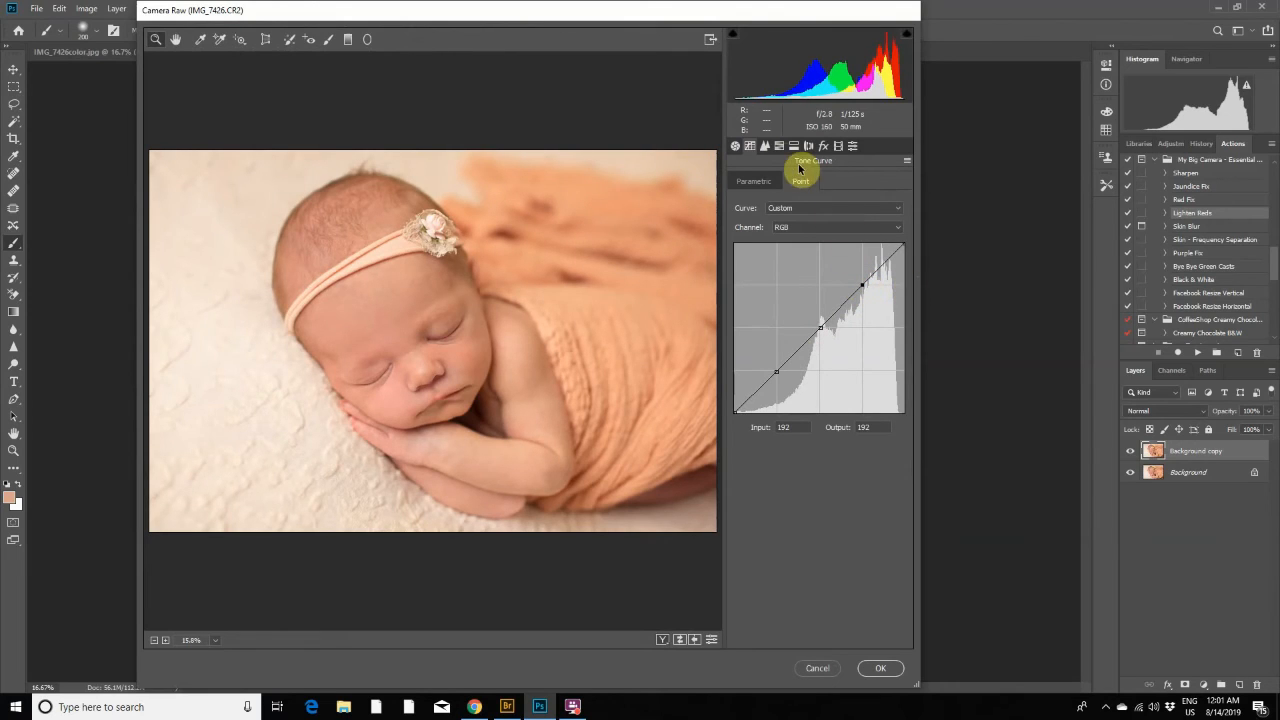
- Raise the Oranges hue slightly, lower the Reds saturation to about -8, and apply the Camera Raw adjustments
click(764, 147)
click(779, 146)
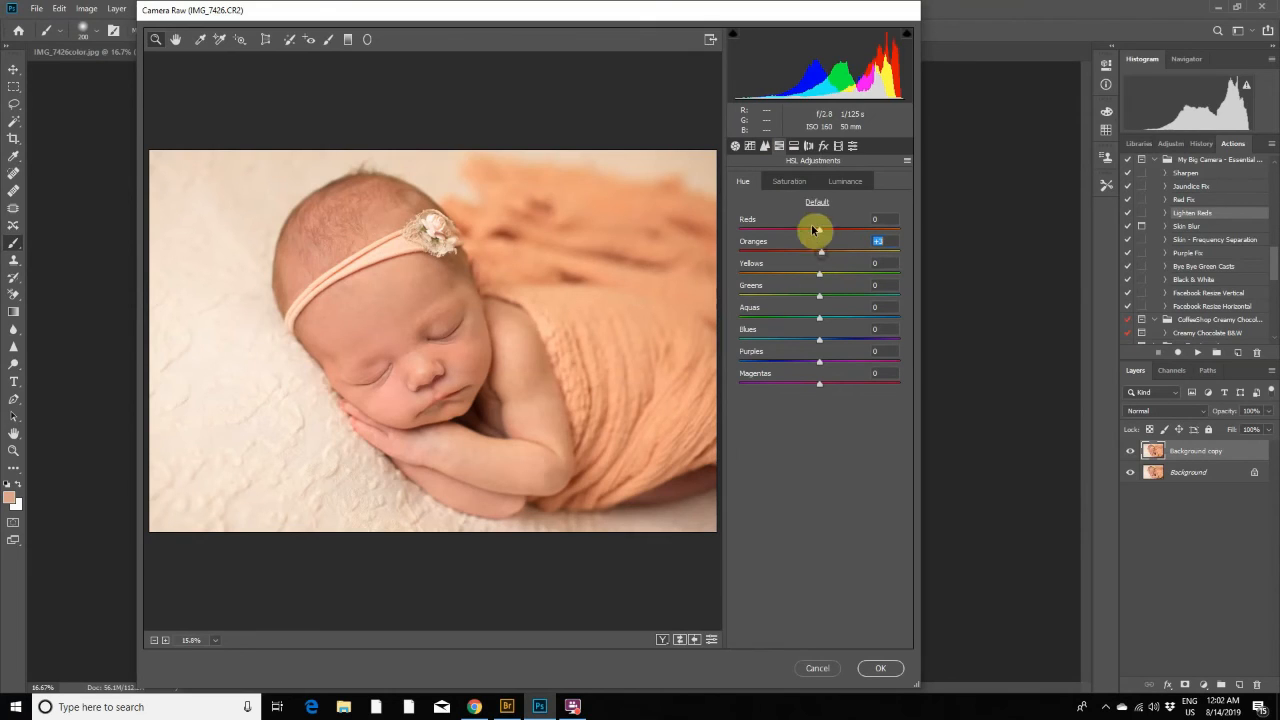
click(792, 182)
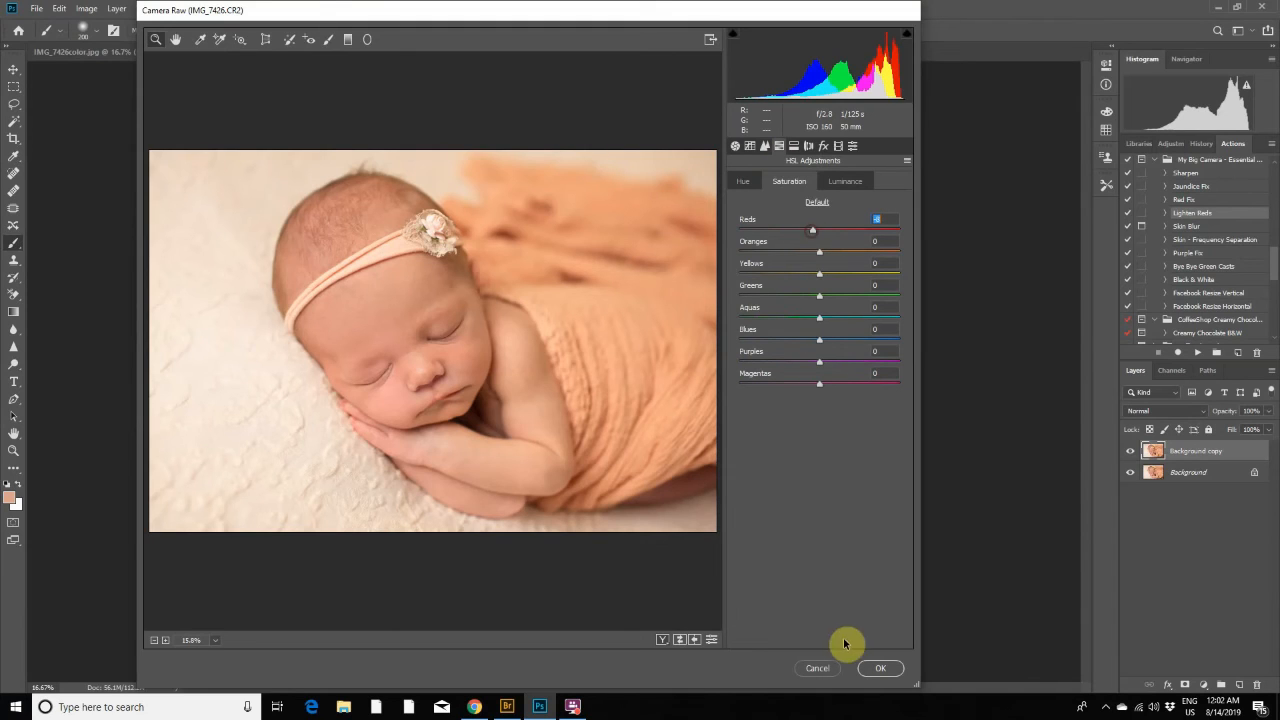
click(880, 668)
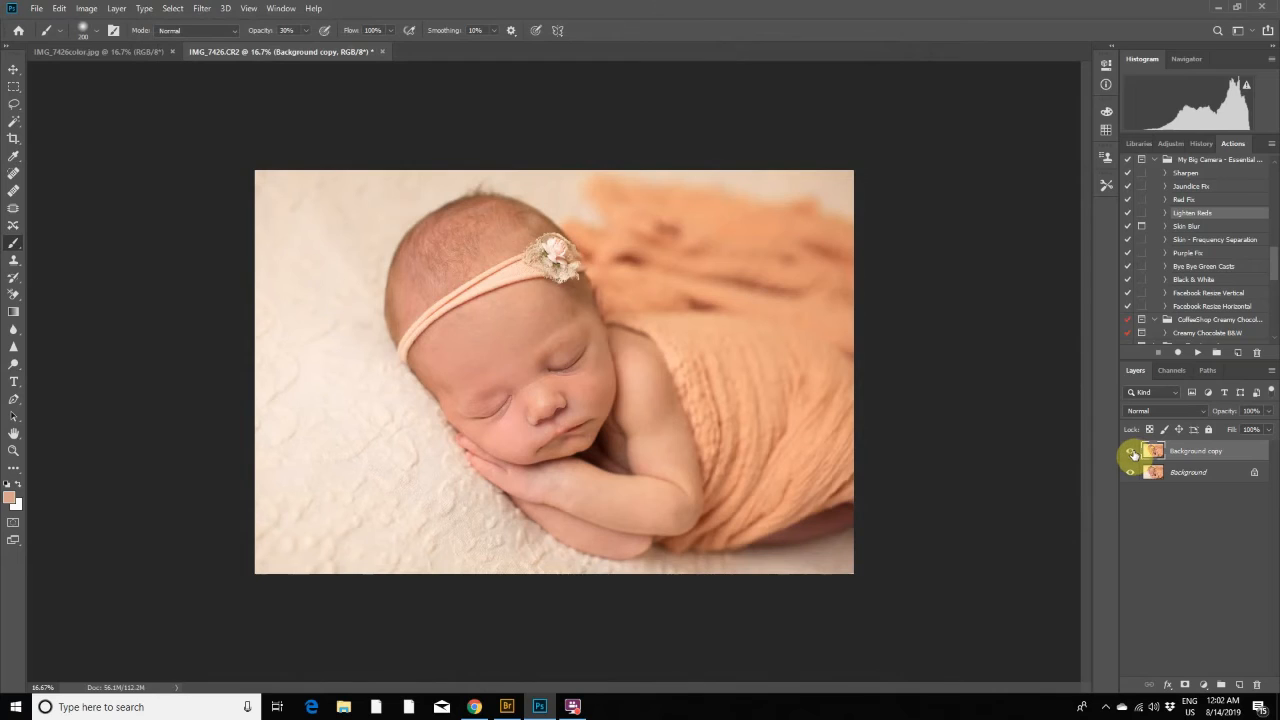
- Compare the portrait with the Background copy layer hidden and shown, and flatten the image
click(1131, 455)
click(1131, 455)
click(1131, 455)
click(1131, 455)
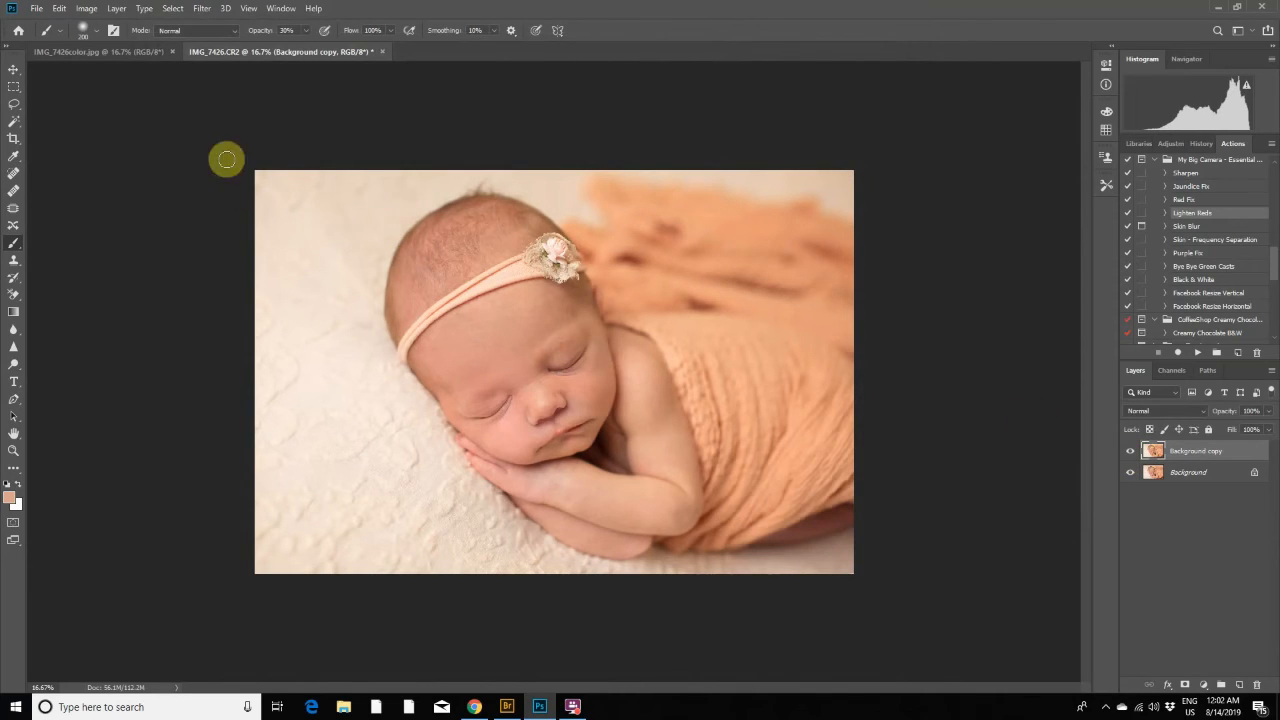
click(120, 10)
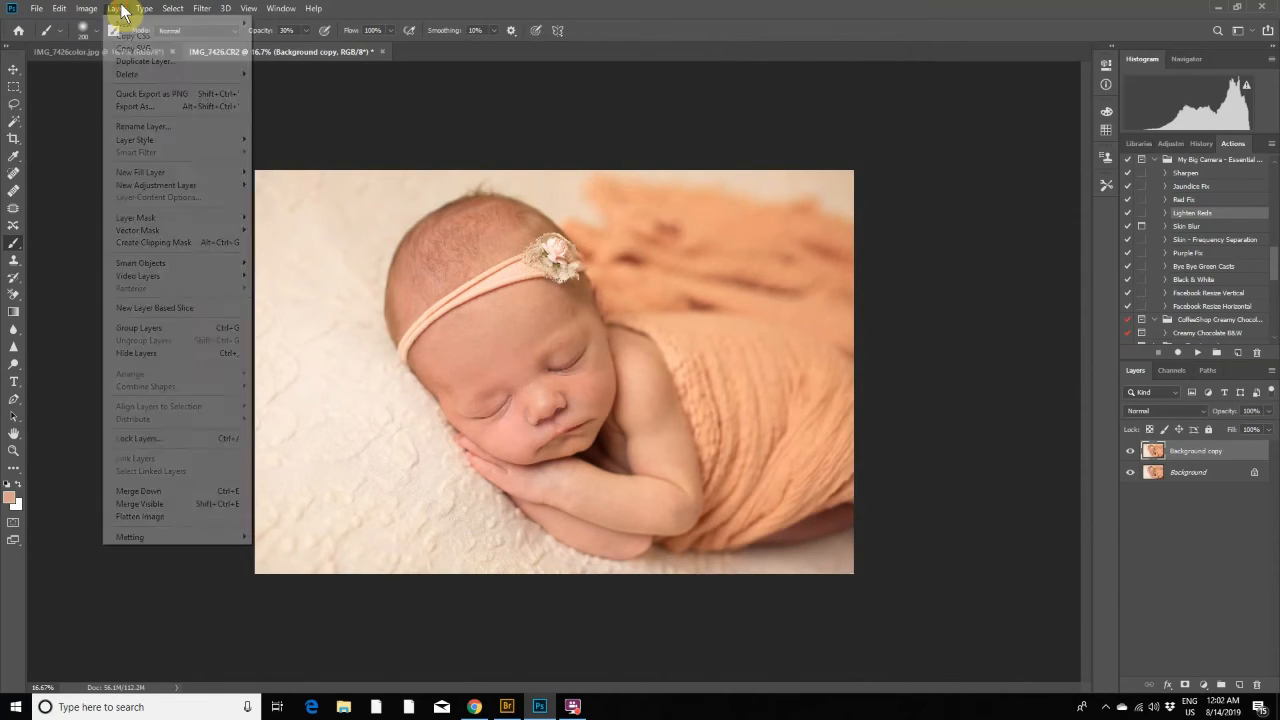
click(148, 515)
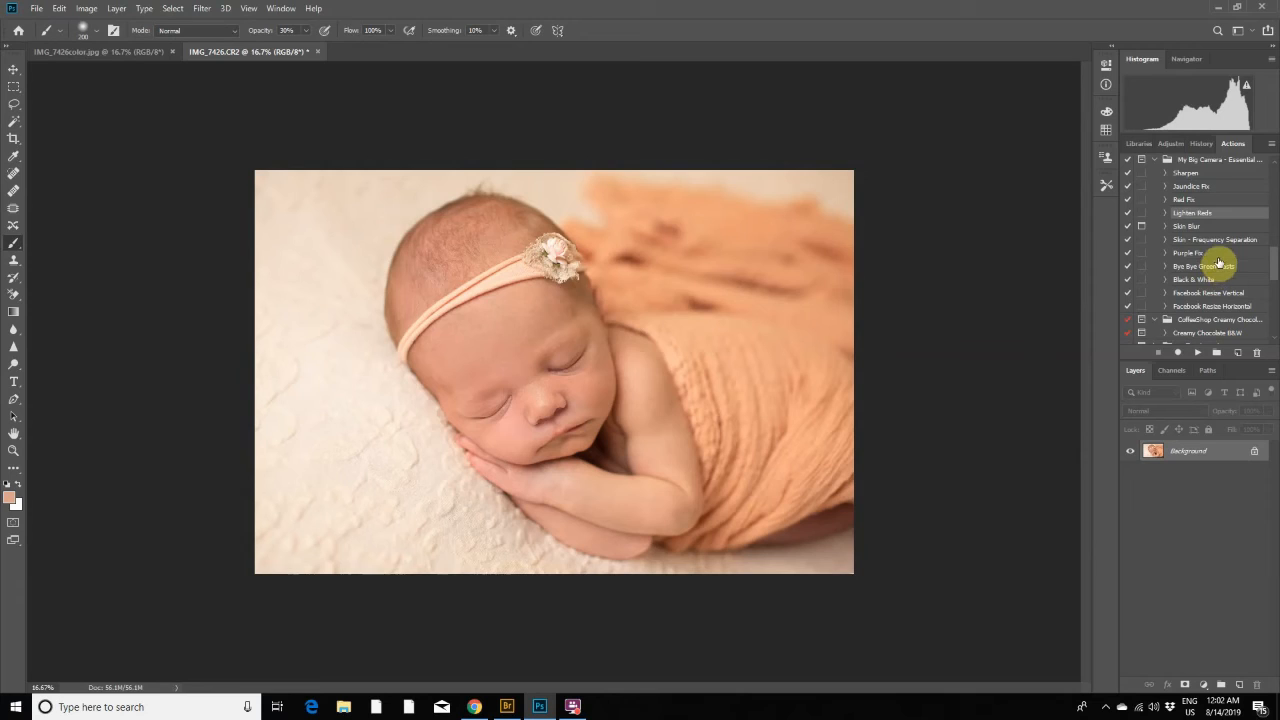
- Find the Portraiture action in the action sets and run it on the flattened image
scroll(1219, 263, down, 2)
scroll(1219, 261, down, 2)
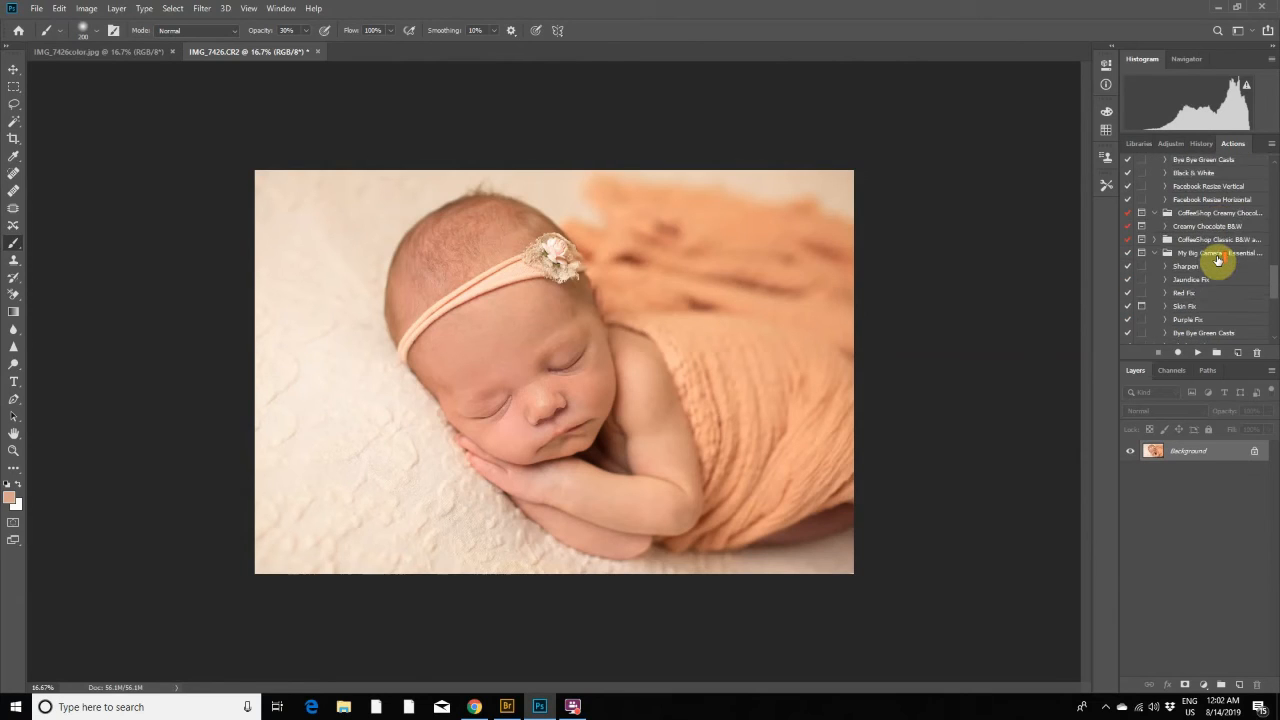
scroll(1218, 261, up, 2)
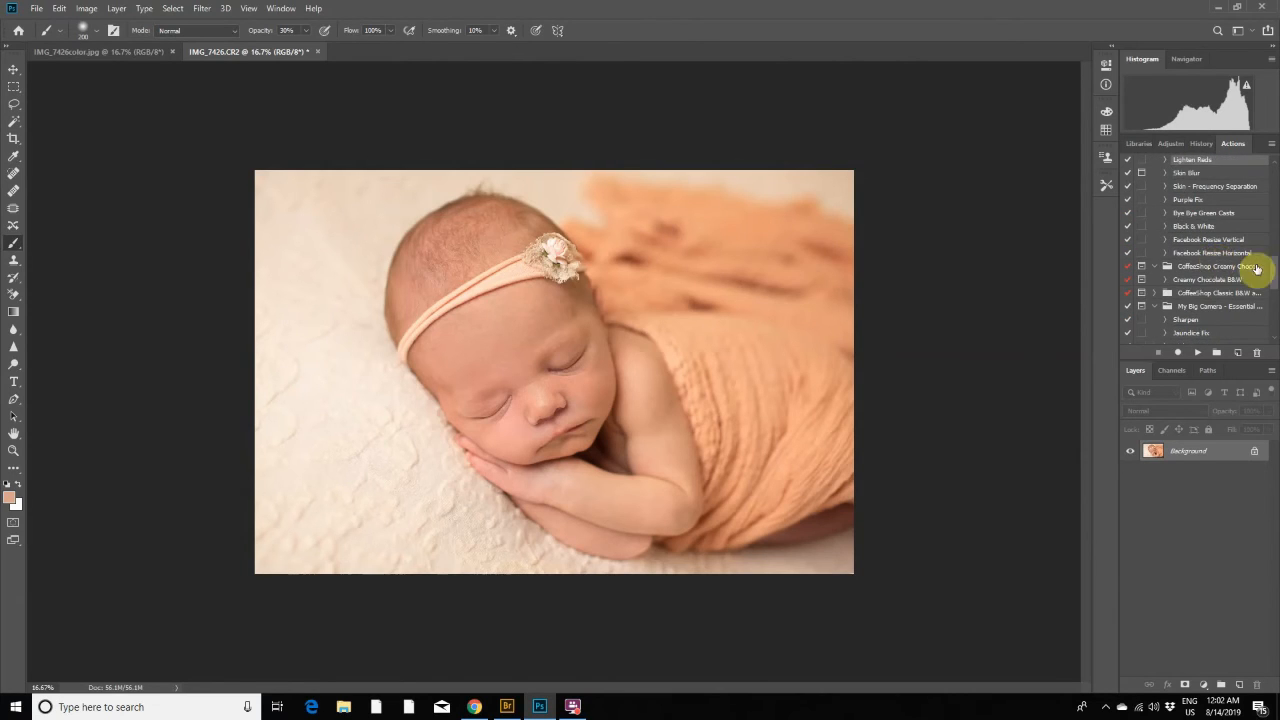
drag(1272, 283, 1274, 237)
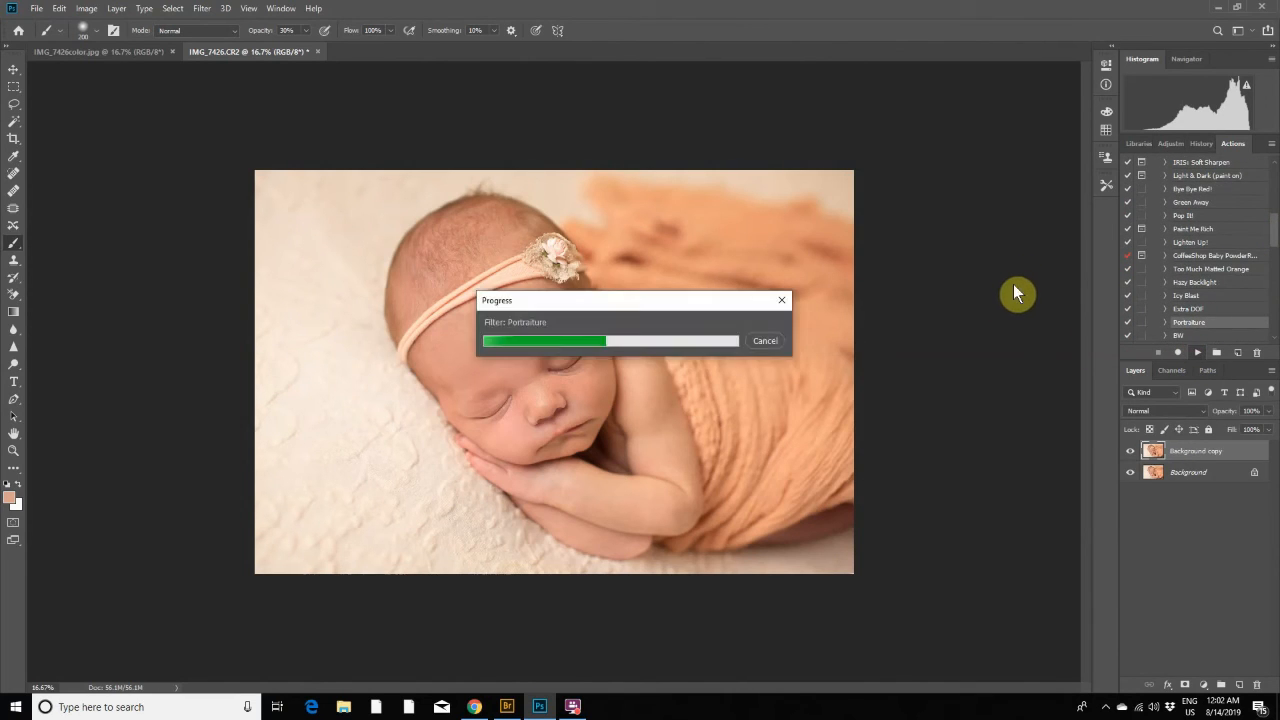
- Paint white at 100% opacity on the Background copy mask over the central face with a 300 px brush
click(305, 30)
mouse_move(313, 53)
mouse_down()
mouse_move(357, 51)
mouse_move(314, 26)
mouse_move(363, 51)
mouse_up()
click(546, 250)
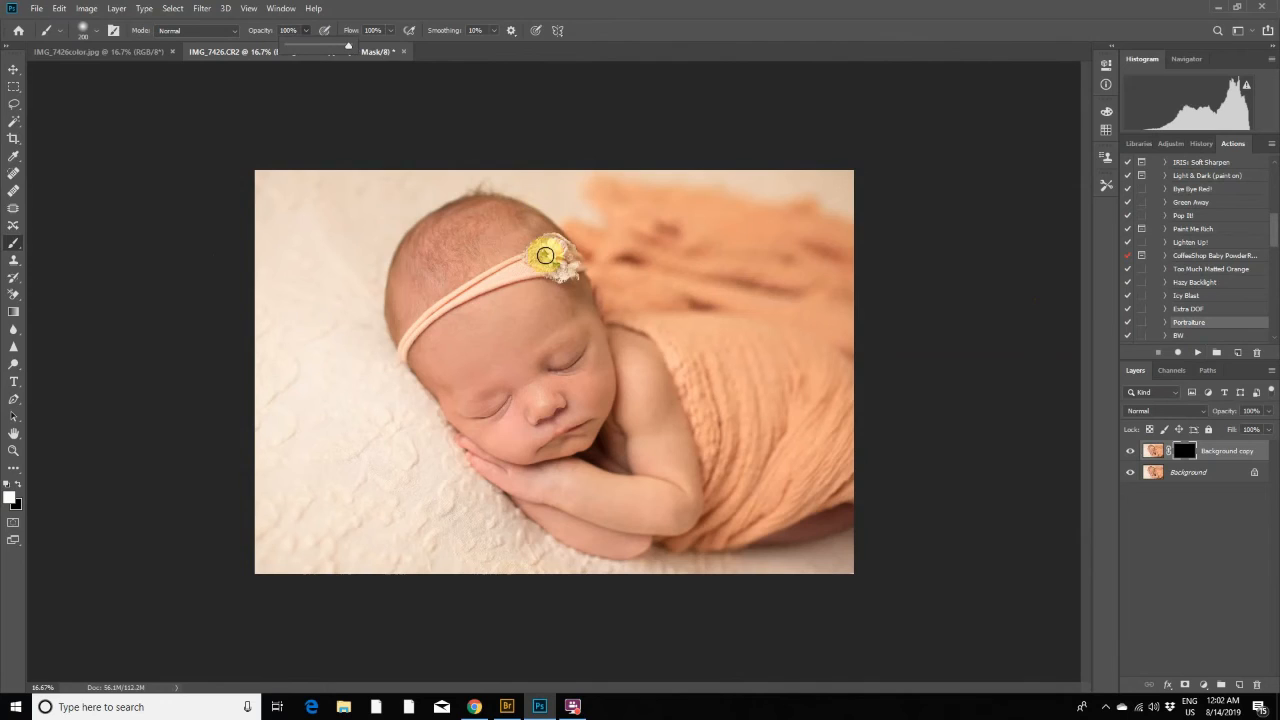
key(bracketright)
key(bracketright)
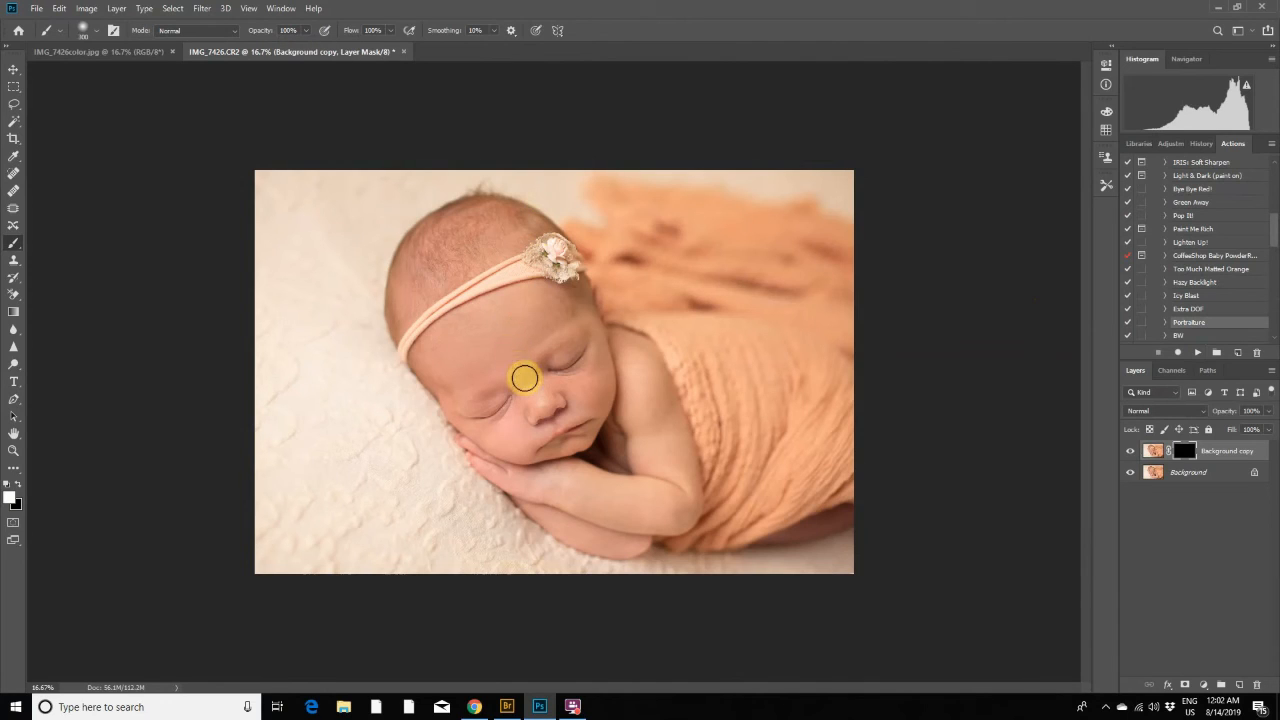
mouse_move(524, 377)
mouse_down()
mouse_move(534, 322)
mouse_move(586, 304)
mouse_move(547, 298)
mouse_move(524, 311)
mouse_move(489, 370)
mouse_move(500, 352)
mouse_move(472, 332)
mouse_move(466, 347)
mouse_move(453, 339)
mouse_move(443, 384)
mouse_move(434, 355)
mouse_move(435, 390)
mouse_move(492, 445)
mouse_move(503, 436)
mouse_move(478, 434)
mouse_move(507, 444)
mouse_move(536, 391)
mouse_move(541, 403)
mouse_move(534, 379)
mouse_move(599, 383)
mouse_move(571, 414)
mouse_move(587, 410)
mouse_move(595, 316)
mouse_move(612, 429)
mouse_move(564, 455)
mouse_move(570, 416)
mouse_move(526, 455)
mouse_move(517, 424)
mouse_move(528, 444)
mouse_move(513, 446)
mouse_move(534, 433)
mouse_move(522, 416)
mouse_move(508, 436)
mouse_move(517, 406)
mouse_move(508, 446)
mouse_up()
- Continue painting the Background copy mask over the hands, arm and forehead with varied brush sizes
key(bracketleft)
key(bracketleft)
key(bracketright)
key(bracketright)
key(bracketright)
mouse_move(543, 489)
mouse_down()
mouse_move(637, 389)
mouse_move(634, 356)
mouse_move(679, 454)
mouse_move(643, 413)
mouse_move(686, 496)
mouse_move(555, 518)
mouse_move(625, 543)
mouse_move(541, 519)
mouse_move(596, 520)
mouse_move(572, 498)
mouse_move(582, 483)
mouse_move(520, 486)
mouse_move(560, 469)
mouse_move(498, 476)
mouse_move(519, 470)
mouse_move(520, 453)
mouse_move(494, 443)
mouse_move(534, 433)
mouse_move(523, 442)
mouse_move(531, 399)
mouse_move(493, 436)
mouse_move(505, 433)
mouse_move(462, 426)
mouse_move(477, 377)
mouse_move(443, 357)
mouse_up()
key(bracketleft)
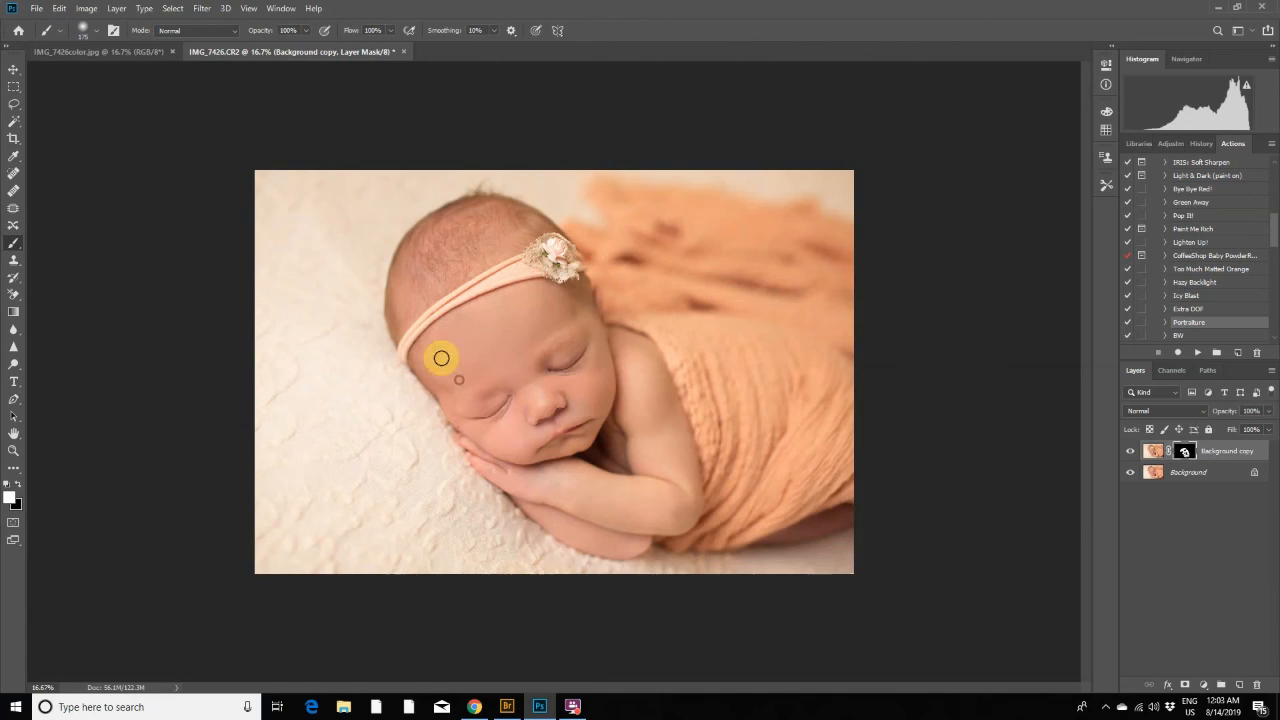
- Set the Background copy layer's opacity to 85% and flatten the image
click(1266, 411)
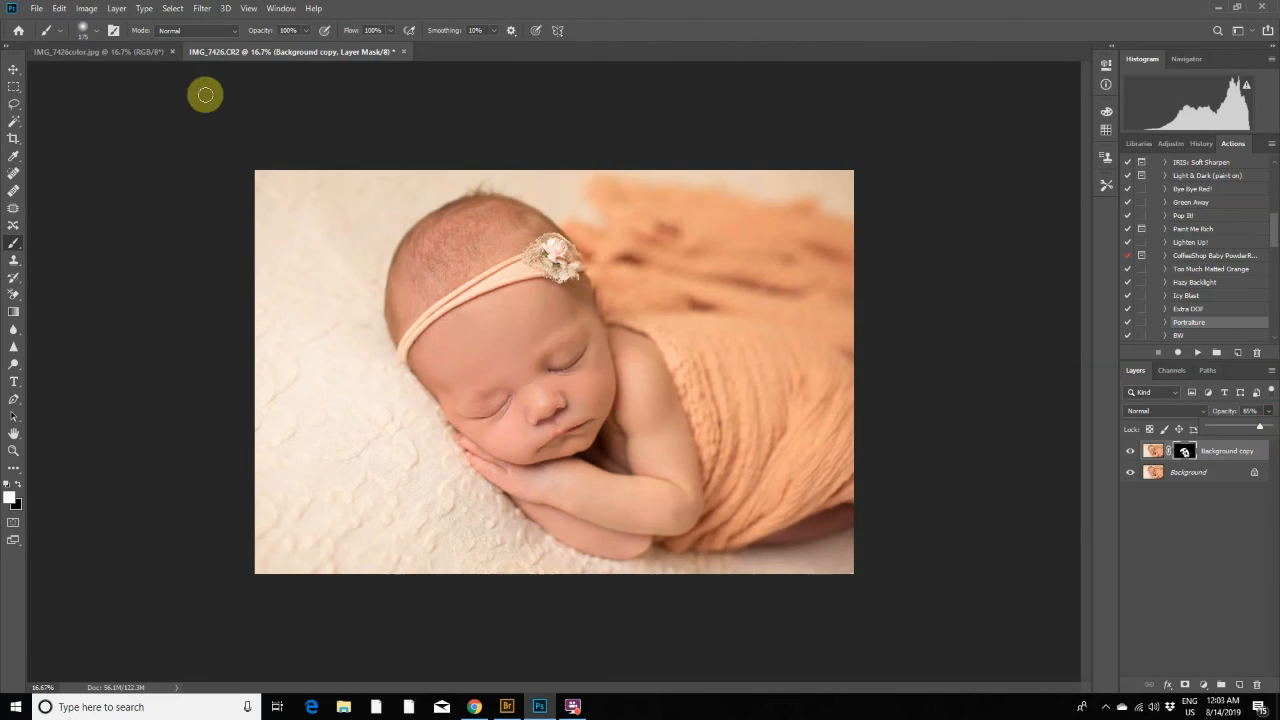
click(115, 9)
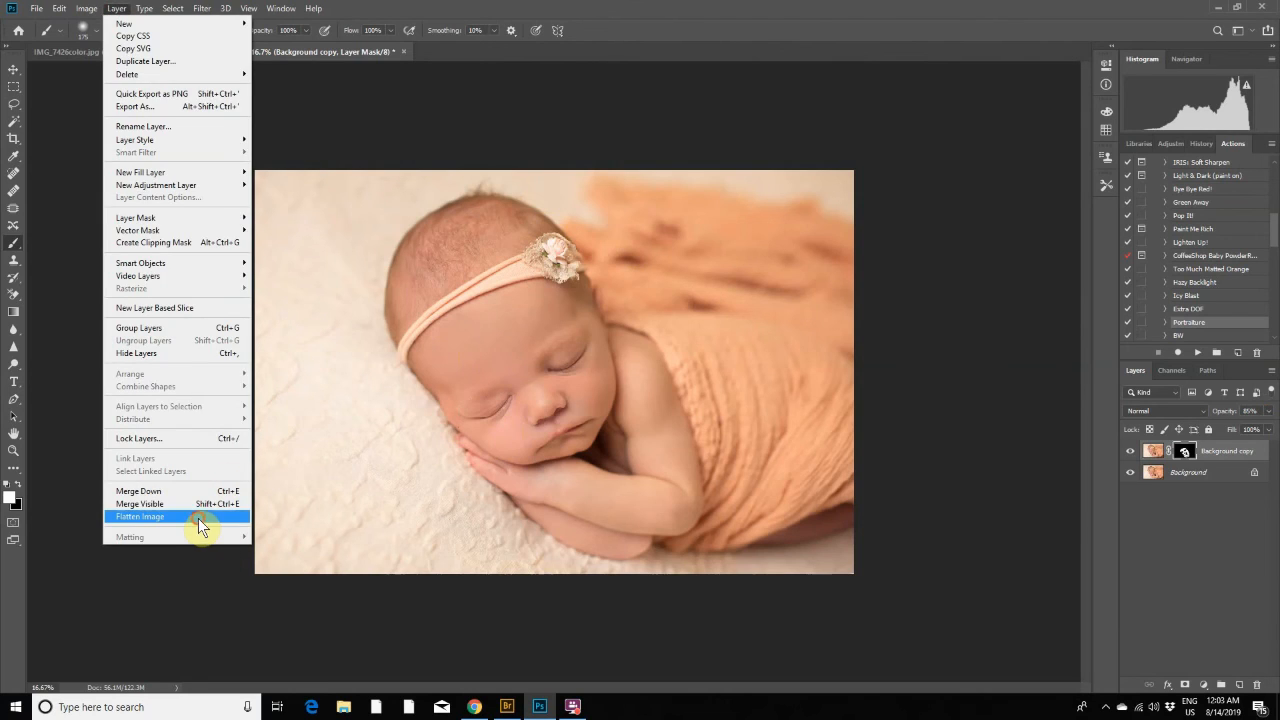
click(200, 516)
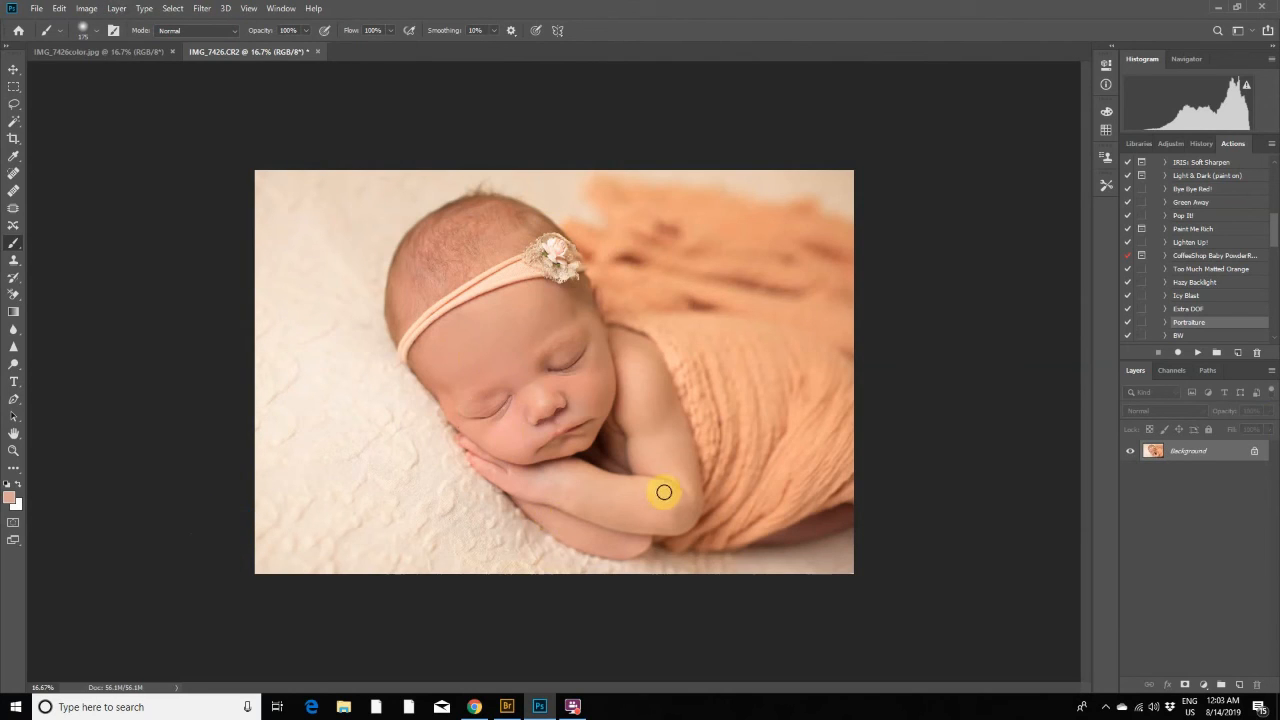
- Select the Spot Healing Brush and run the Pop It! action on the flattened image
click(13, 173)
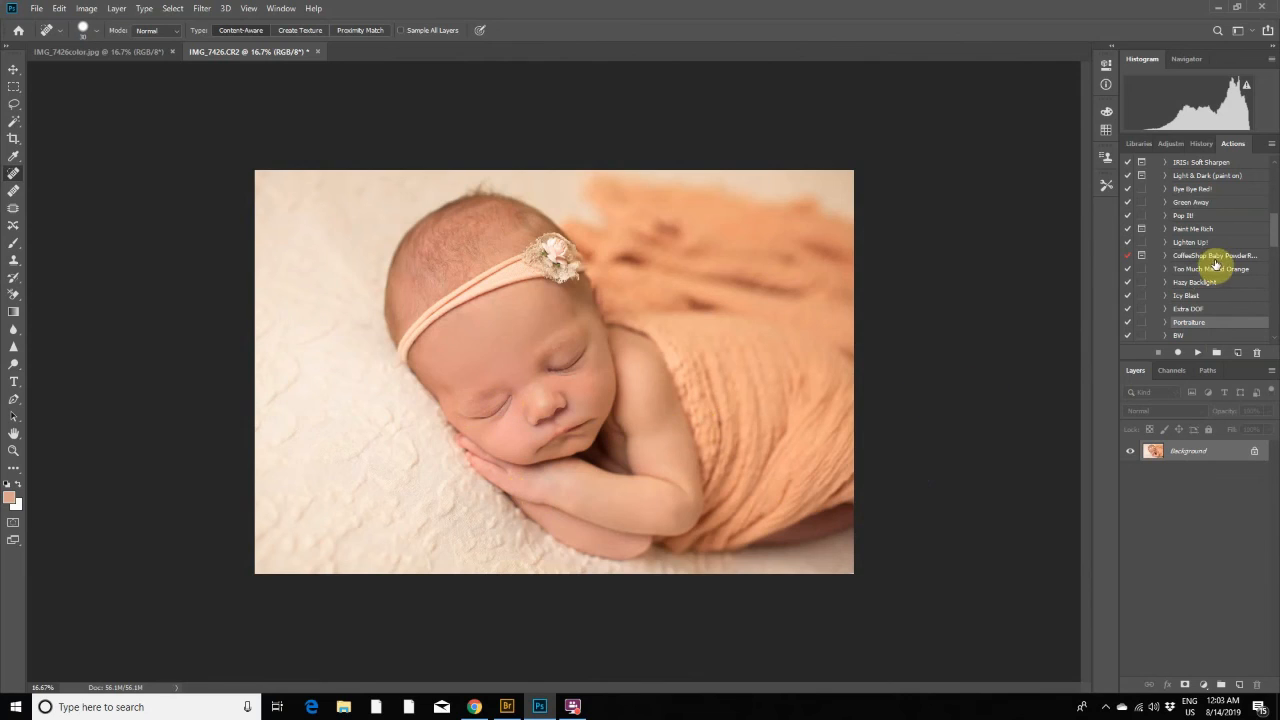
click(1190, 216)
click(1198, 353)
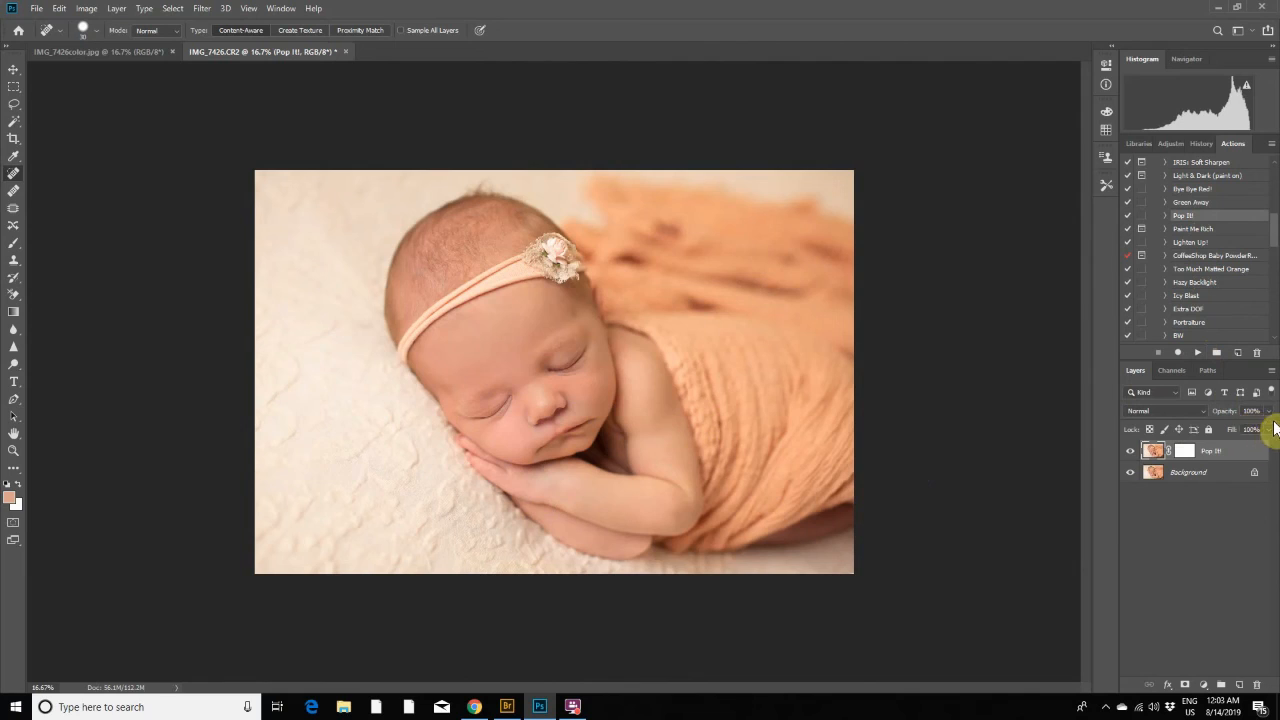
- Reduce the Pop It! layer's opacity to 26%, check its effect, and flatten the image
click(1268, 411)
click(1222, 427)
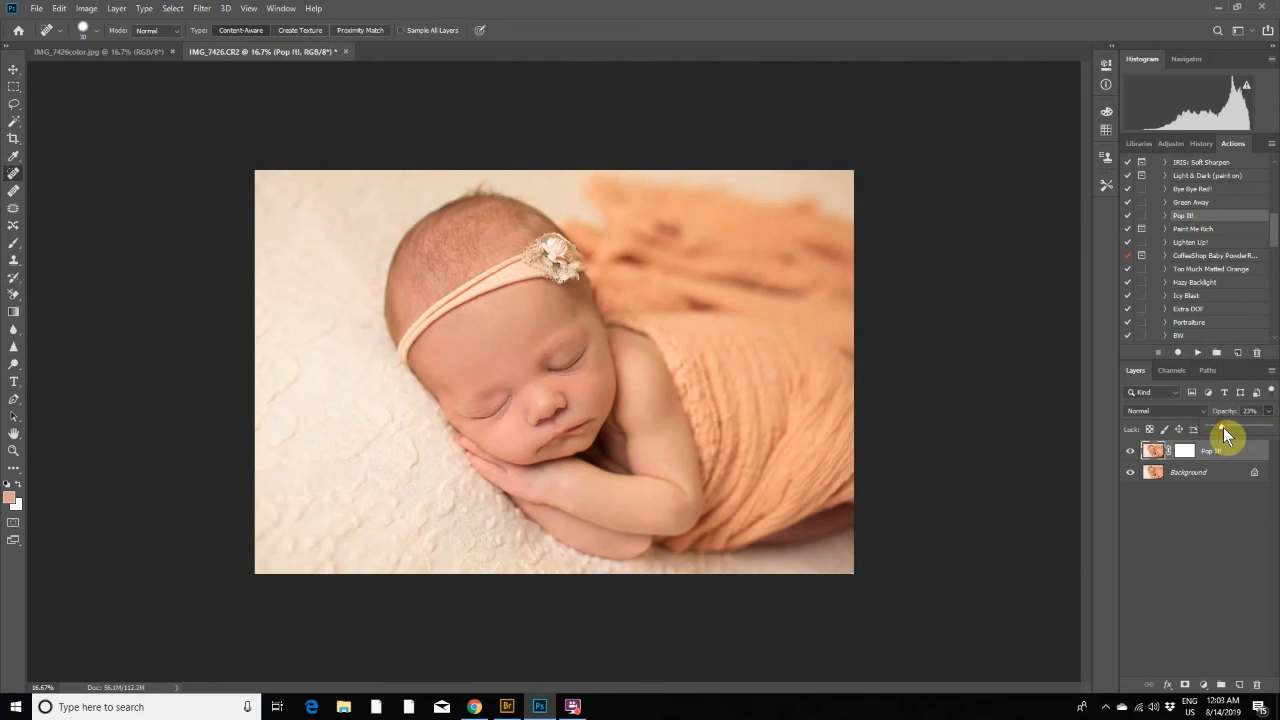
click(1131, 454)
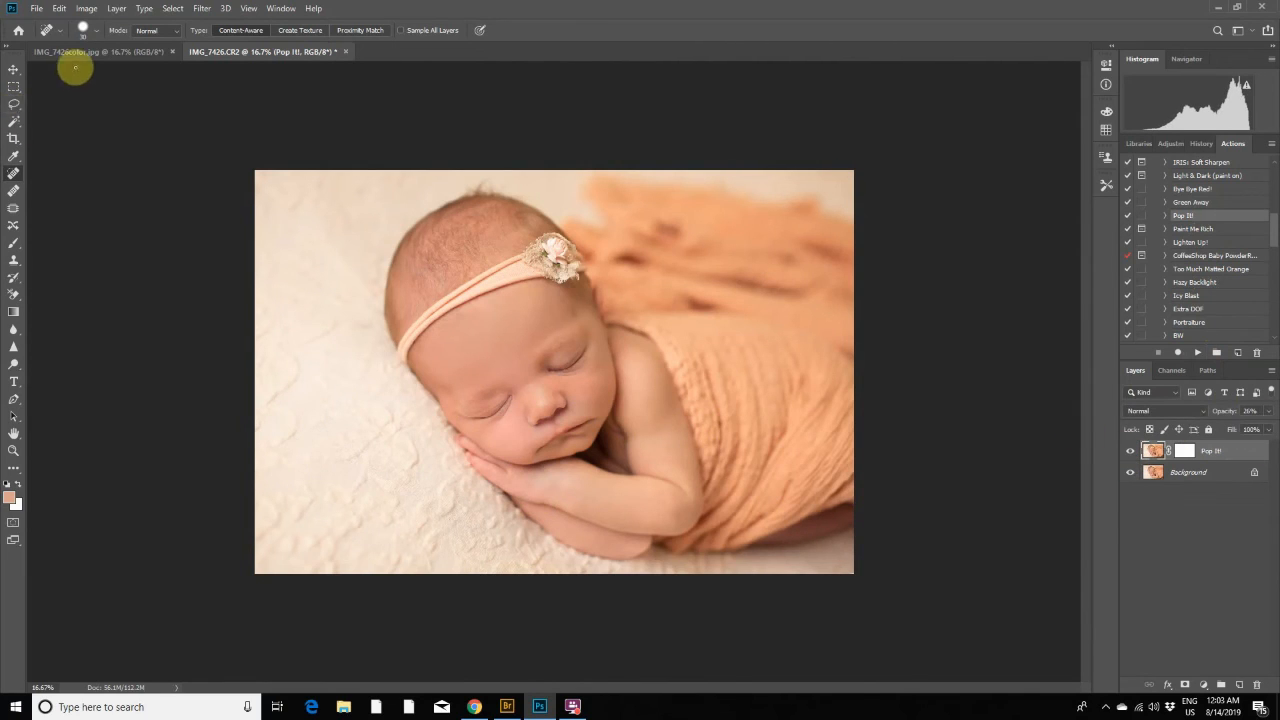
click(117, 8)
click(140, 516)
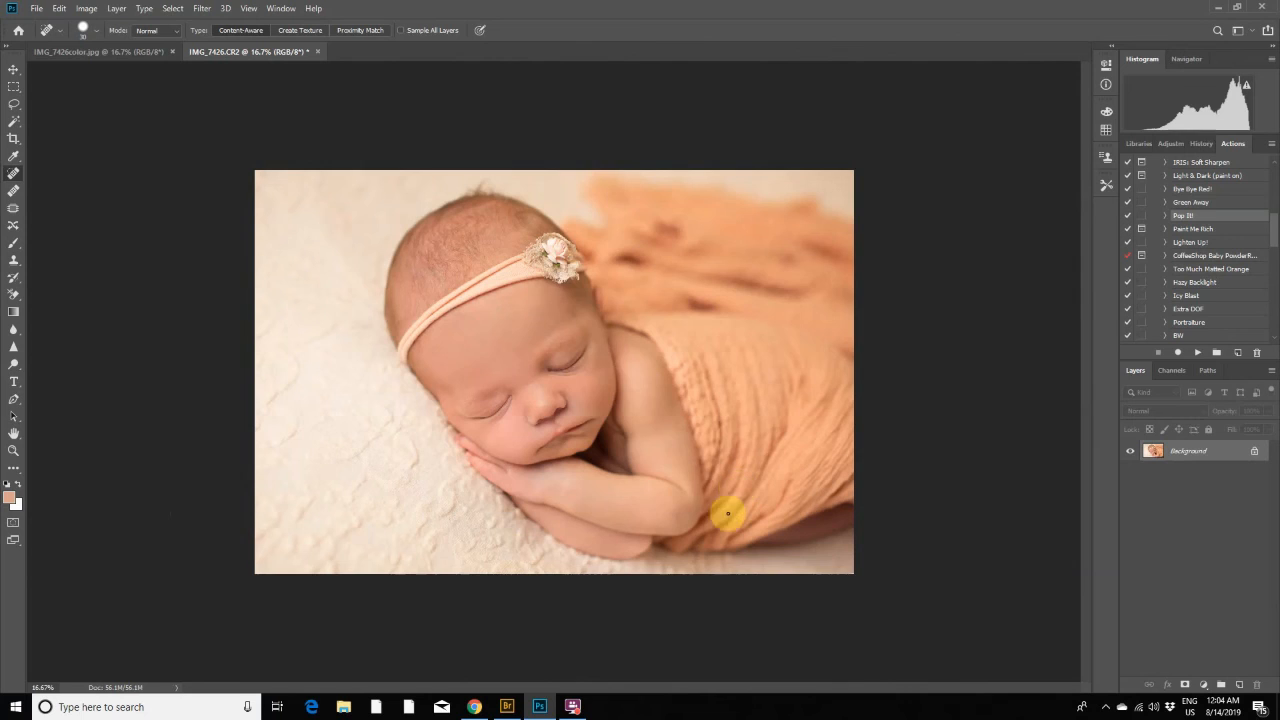
- Switch to Adobe Bridge and open IMG_7426.CR2 again in Photoshop as a separate, unretouched document
click(507, 707)
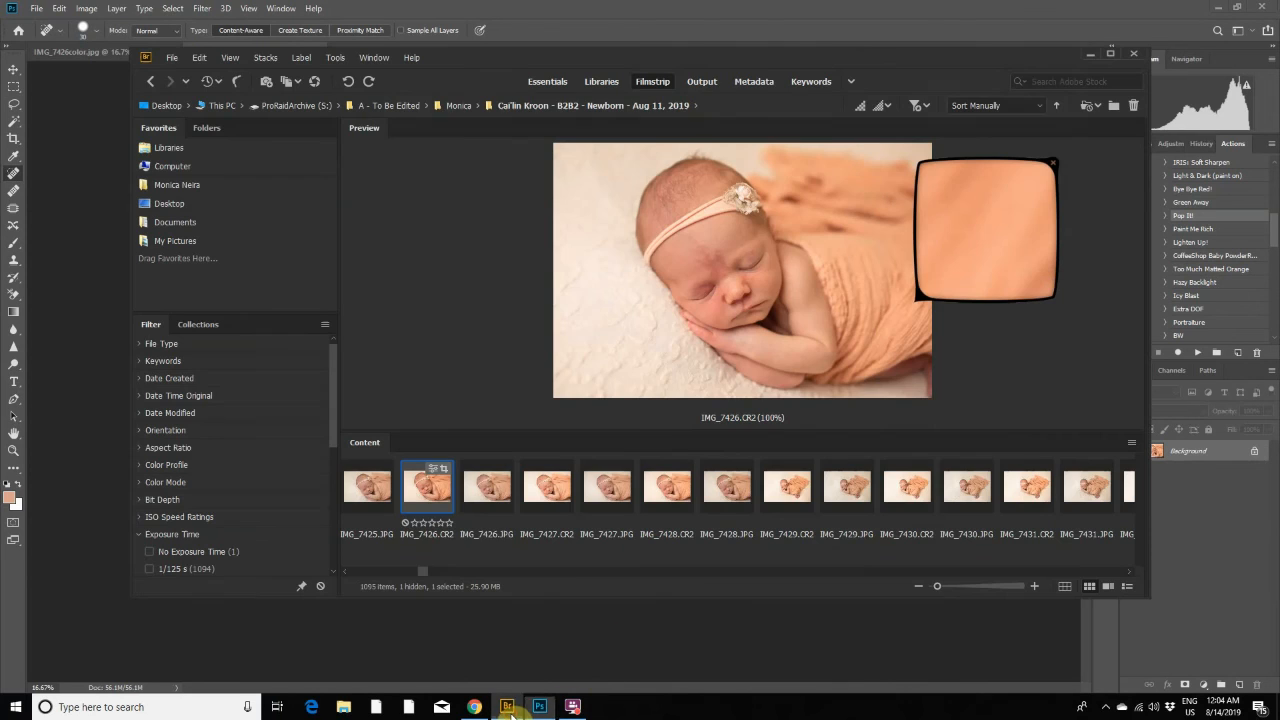
double_click(408, 490)
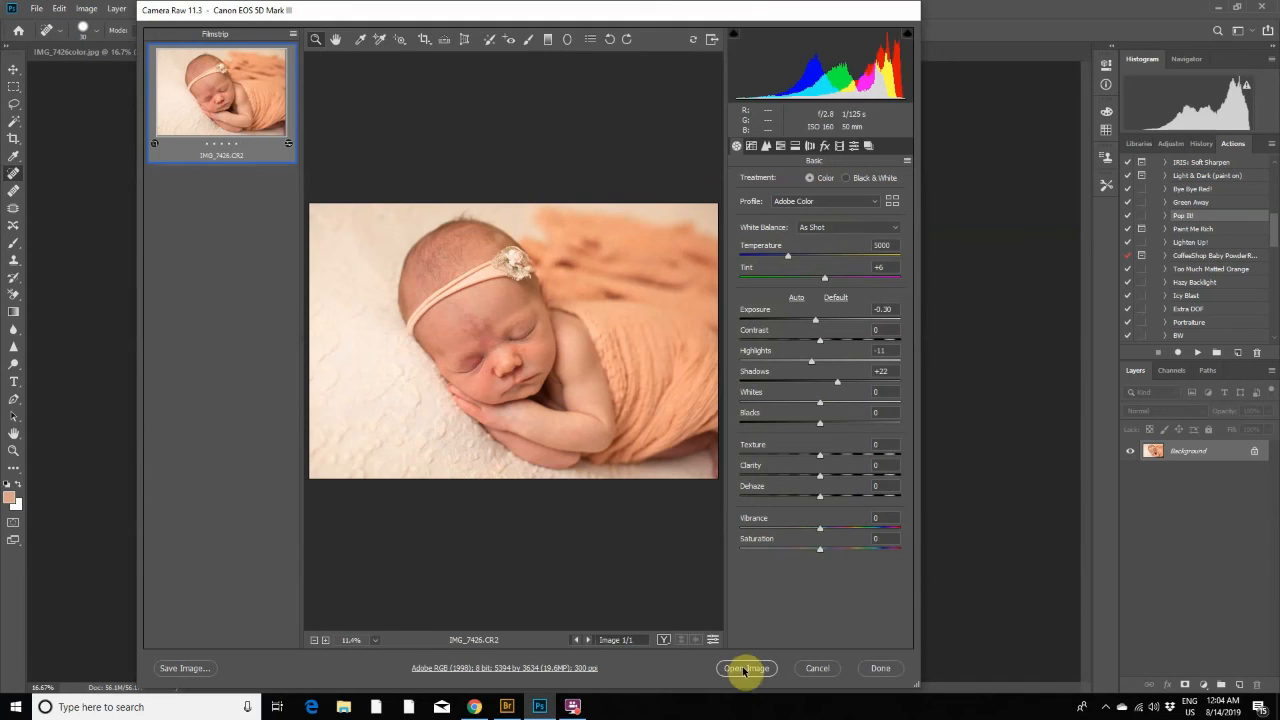
click(745, 669)
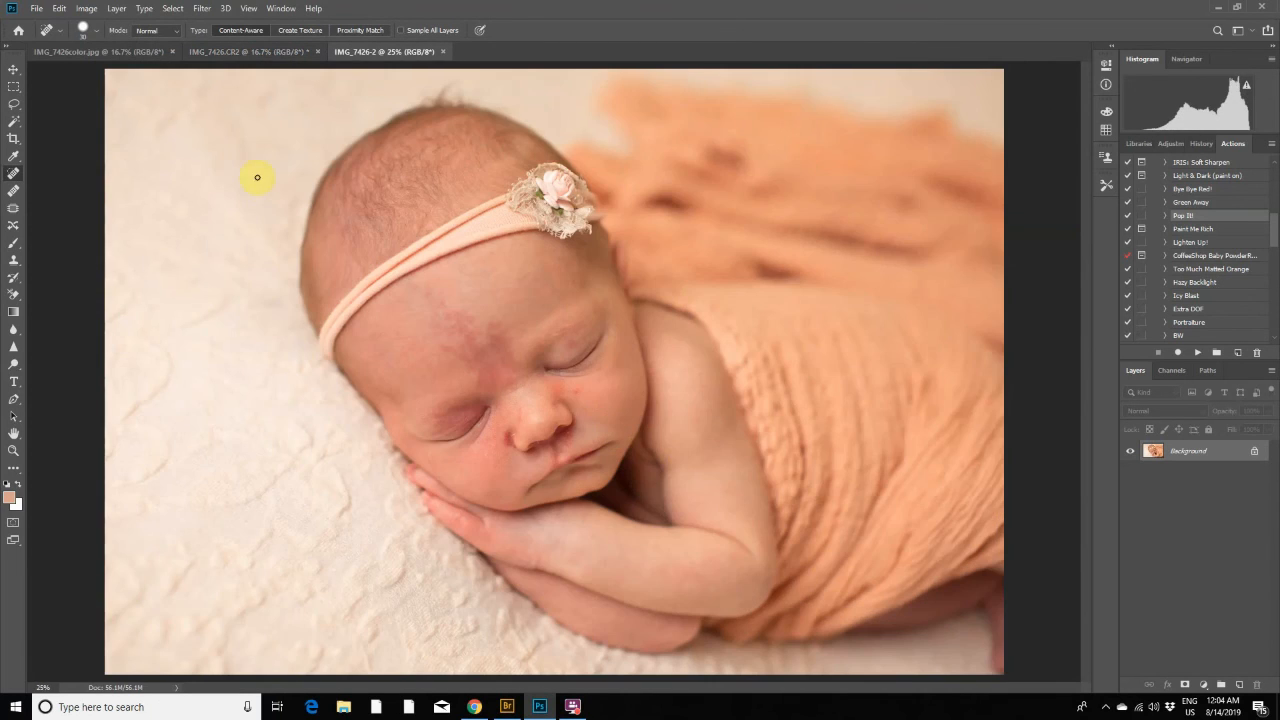
- Match the unretouched copy's zoom to the edited IMG_7426.CR2 at 16.7% and compare the two images before and after retouching
click(250, 9)
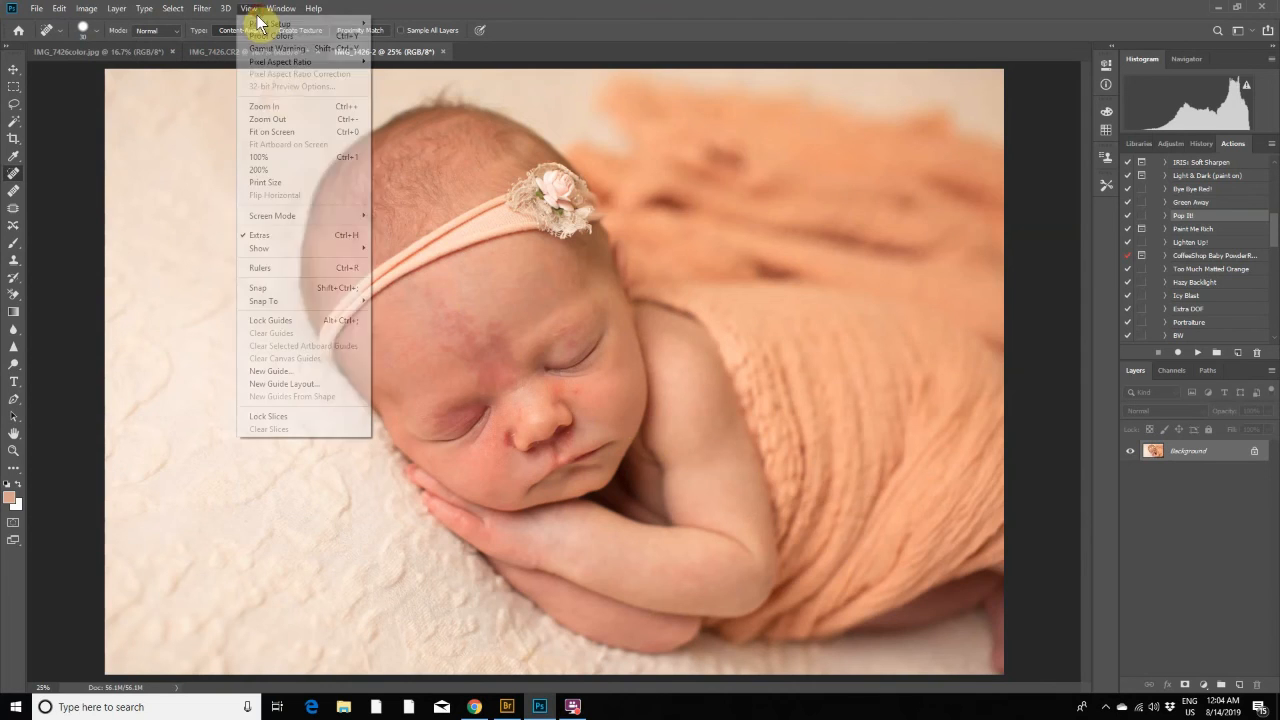
click(286, 119)
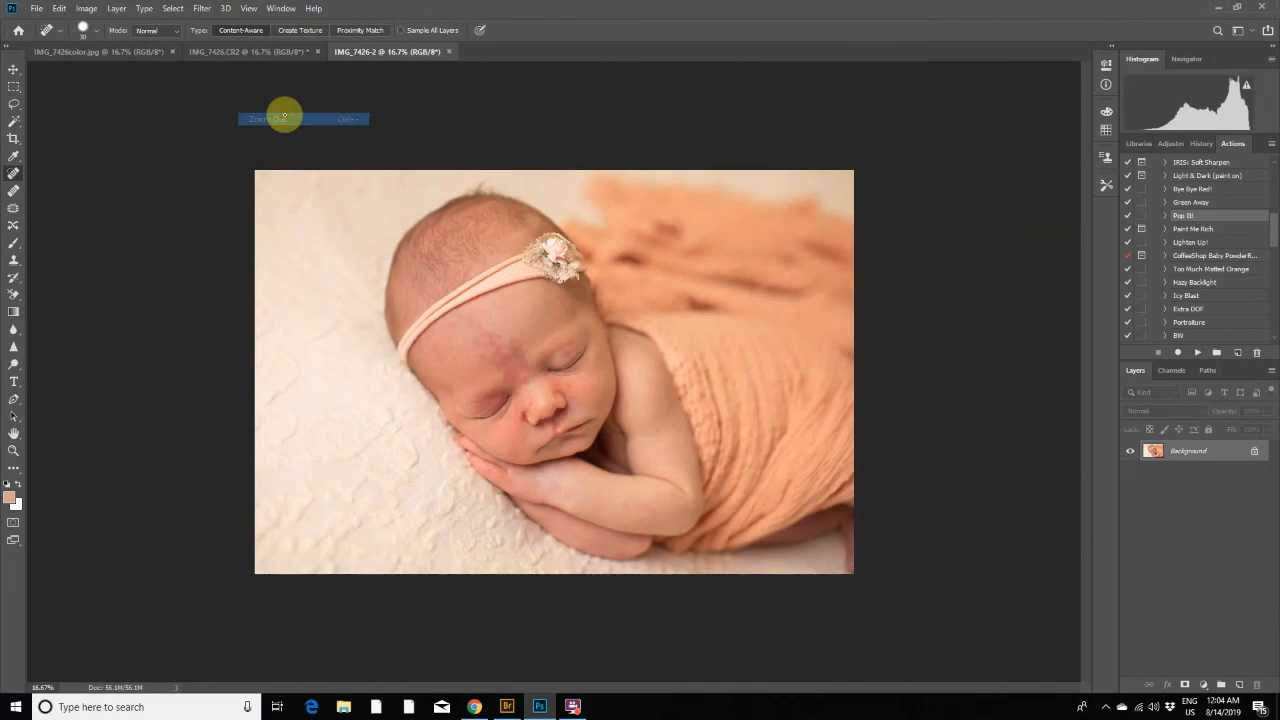
click(292, 57)
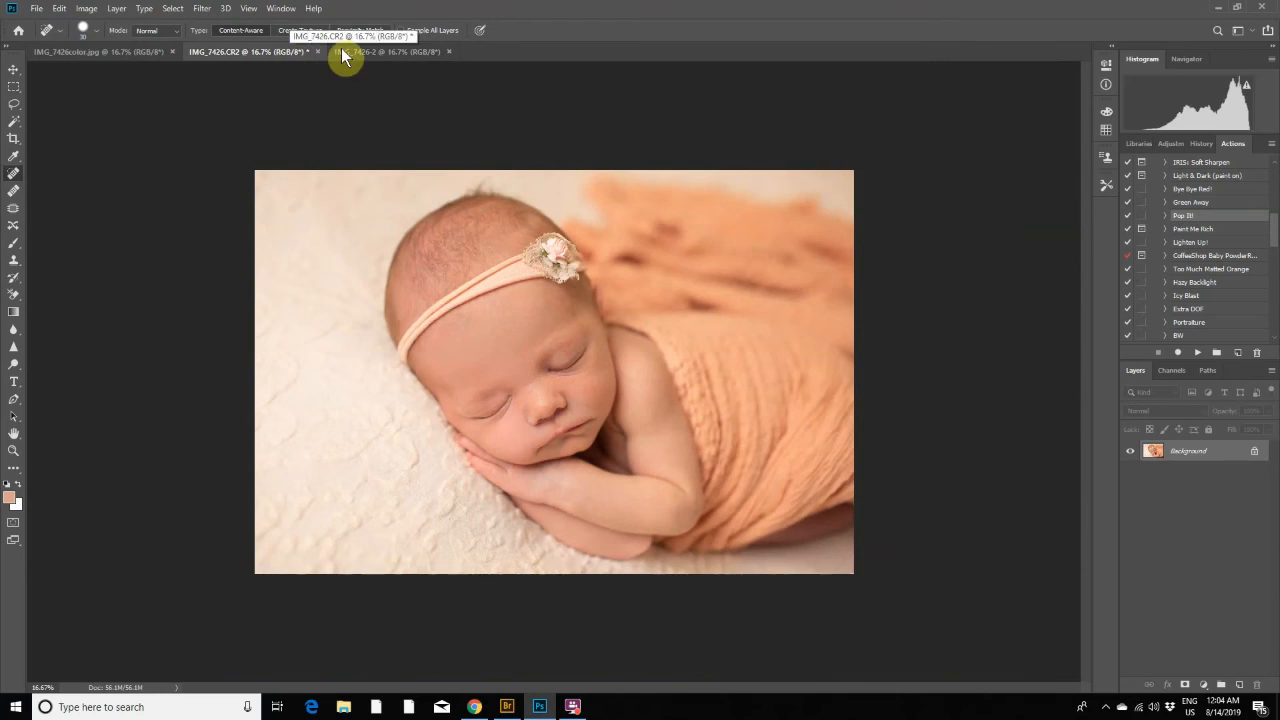
click(377, 54)
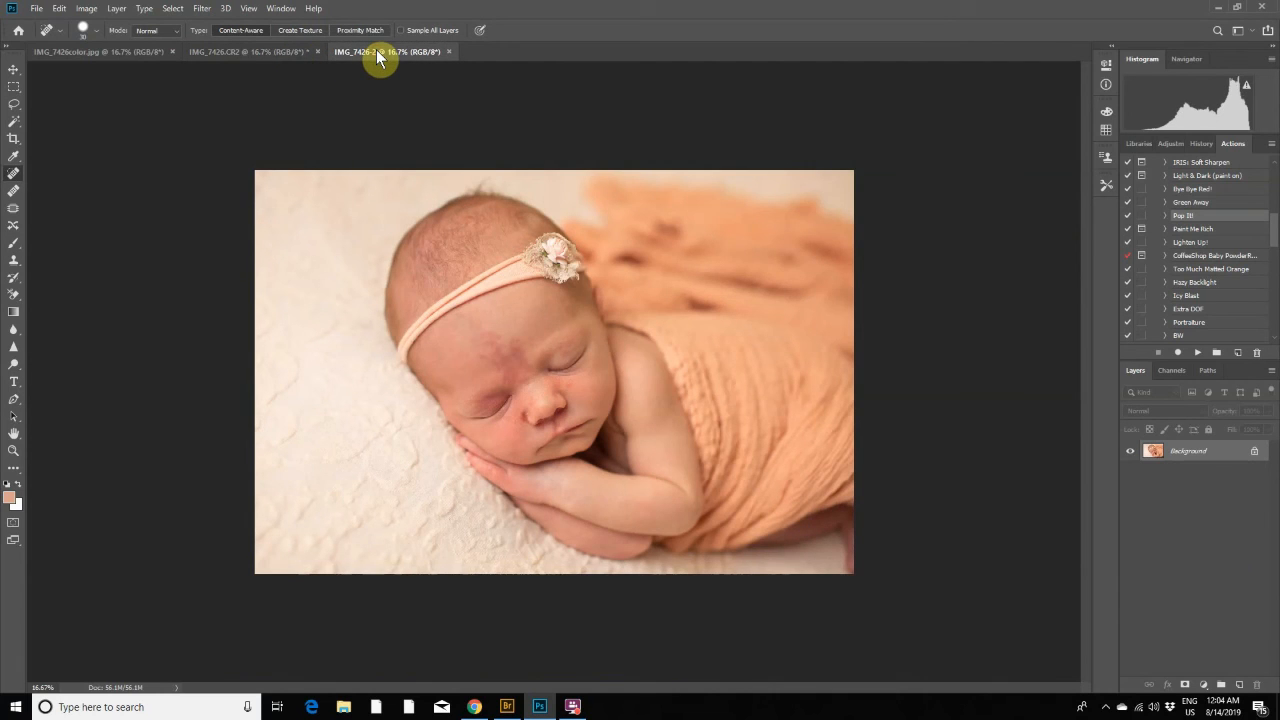
click(290, 57)
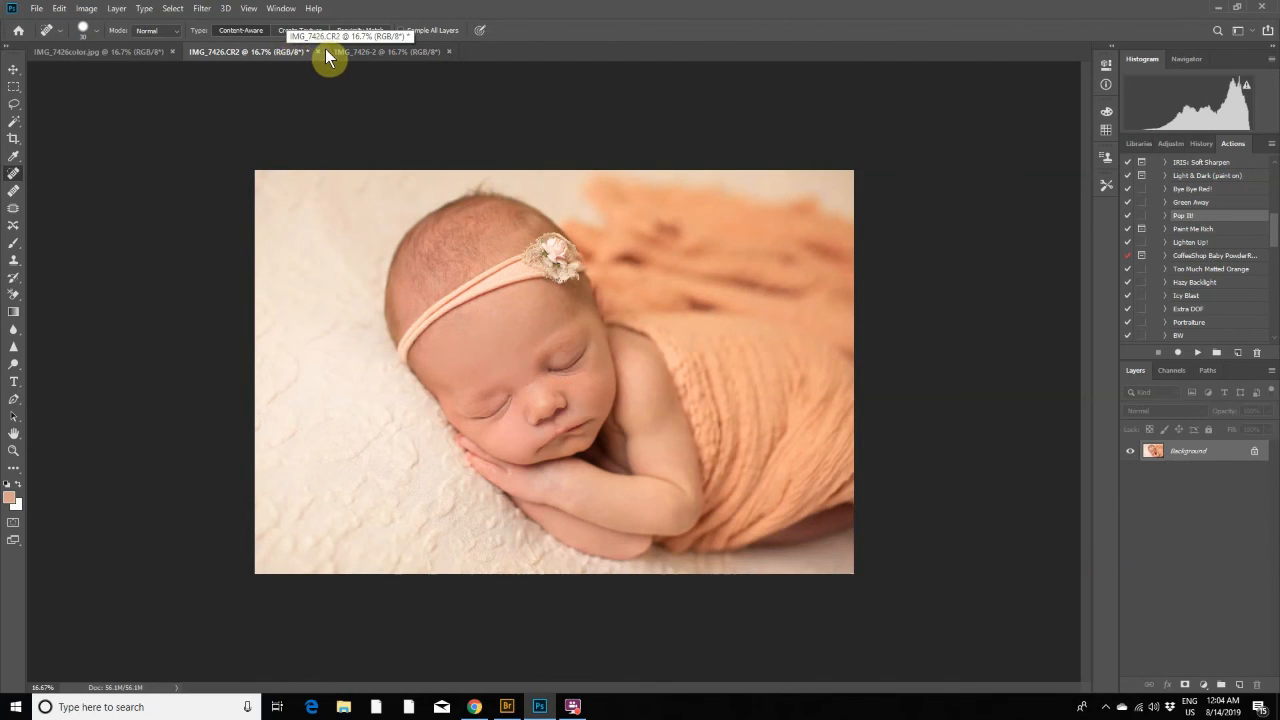
click(366, 52)
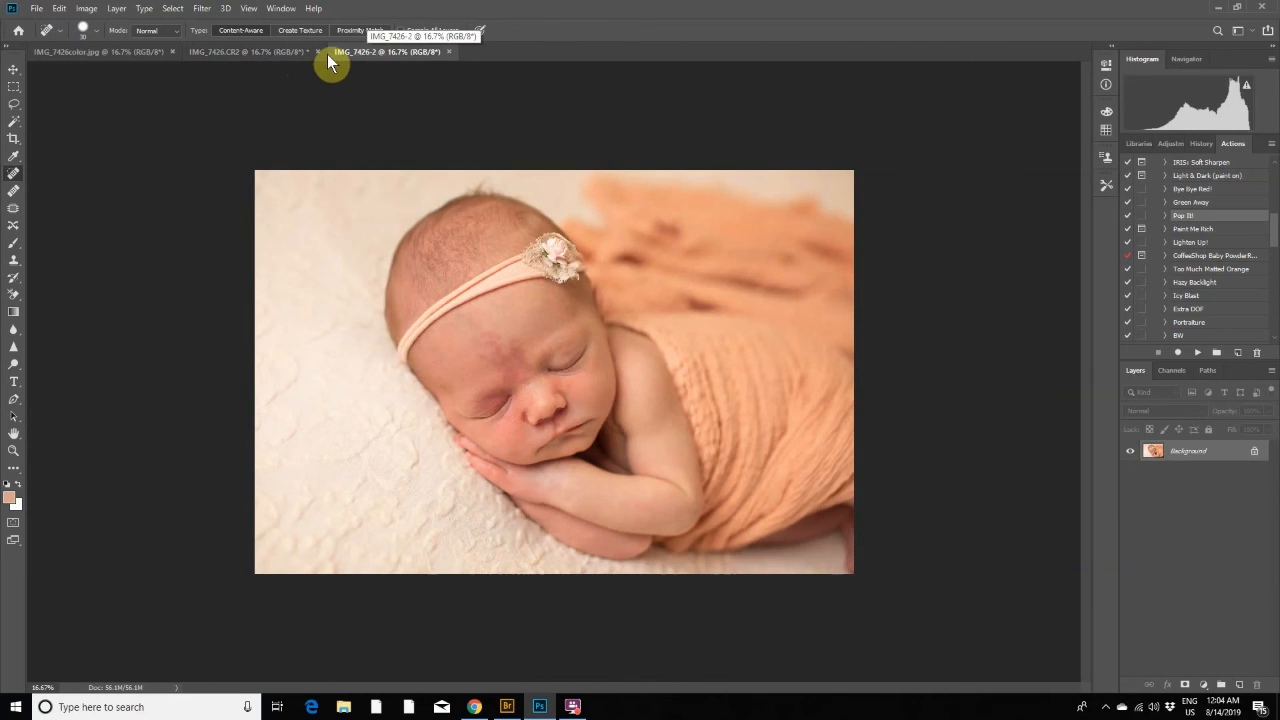
click(281, 55)
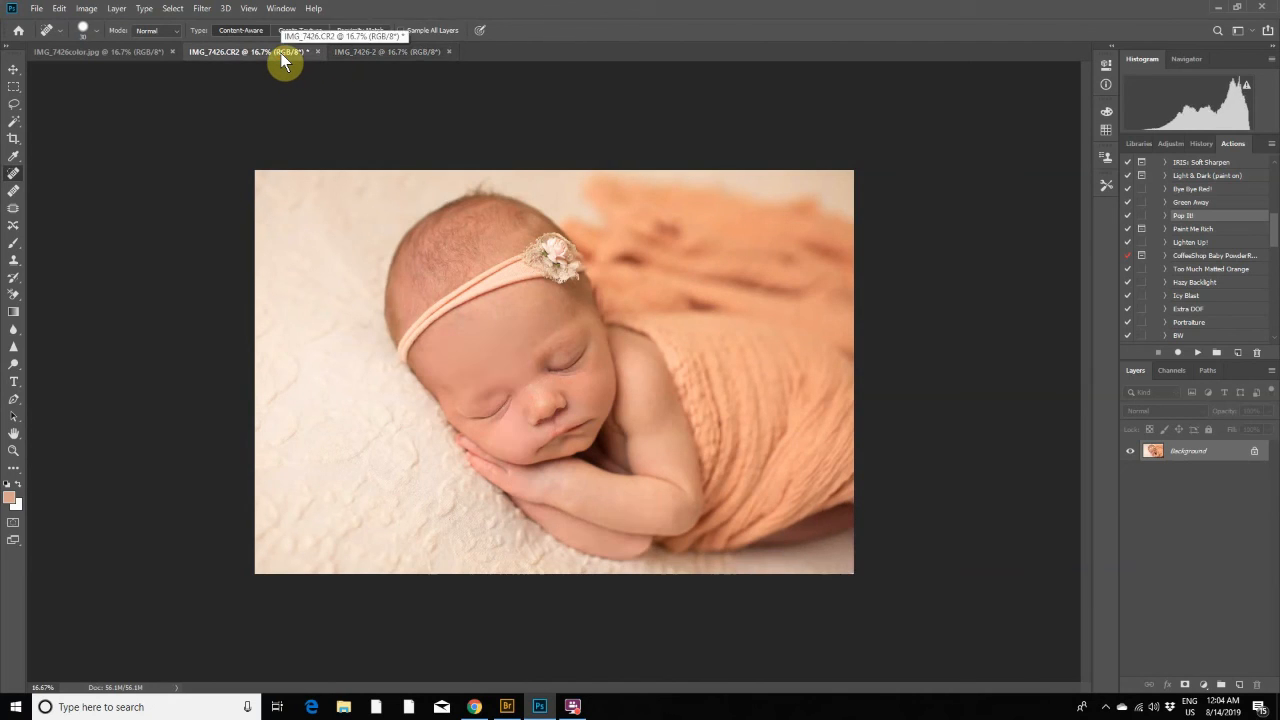